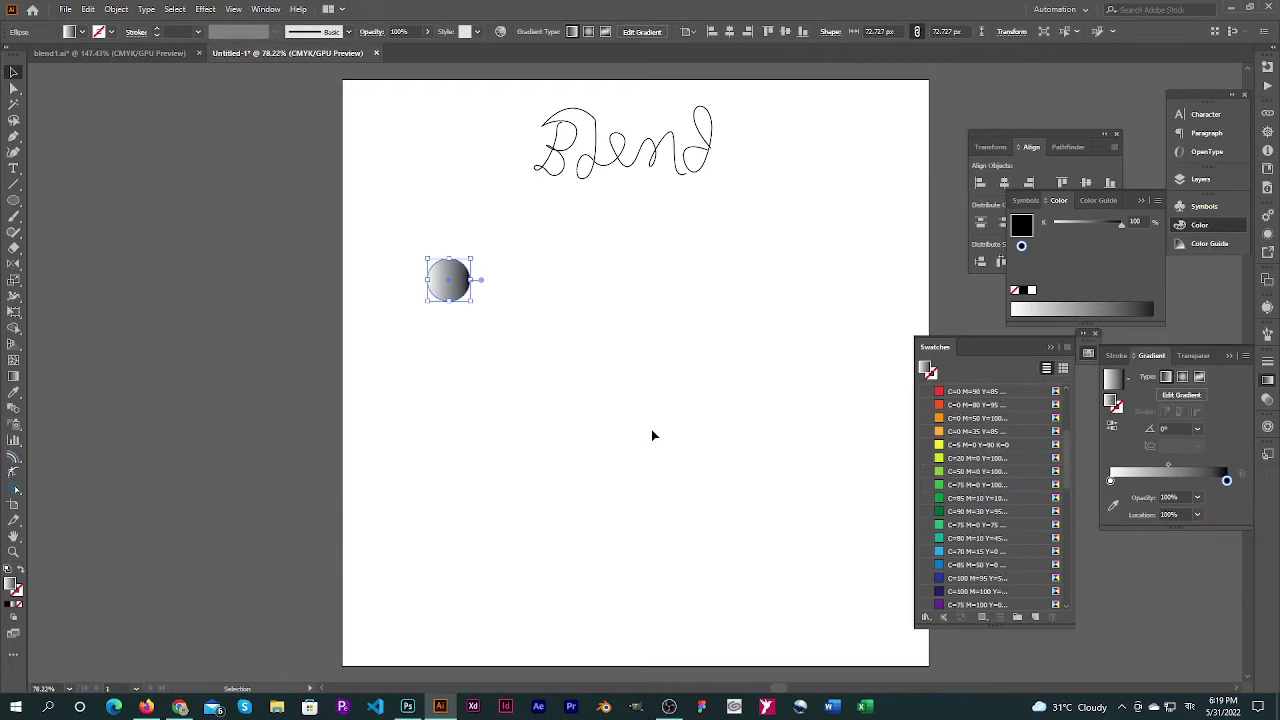
Recolour the black end stop of the circle's gradient with the magenta swatch (C=0 M=100 Y=0 K=0)
double_click(1227, 482)
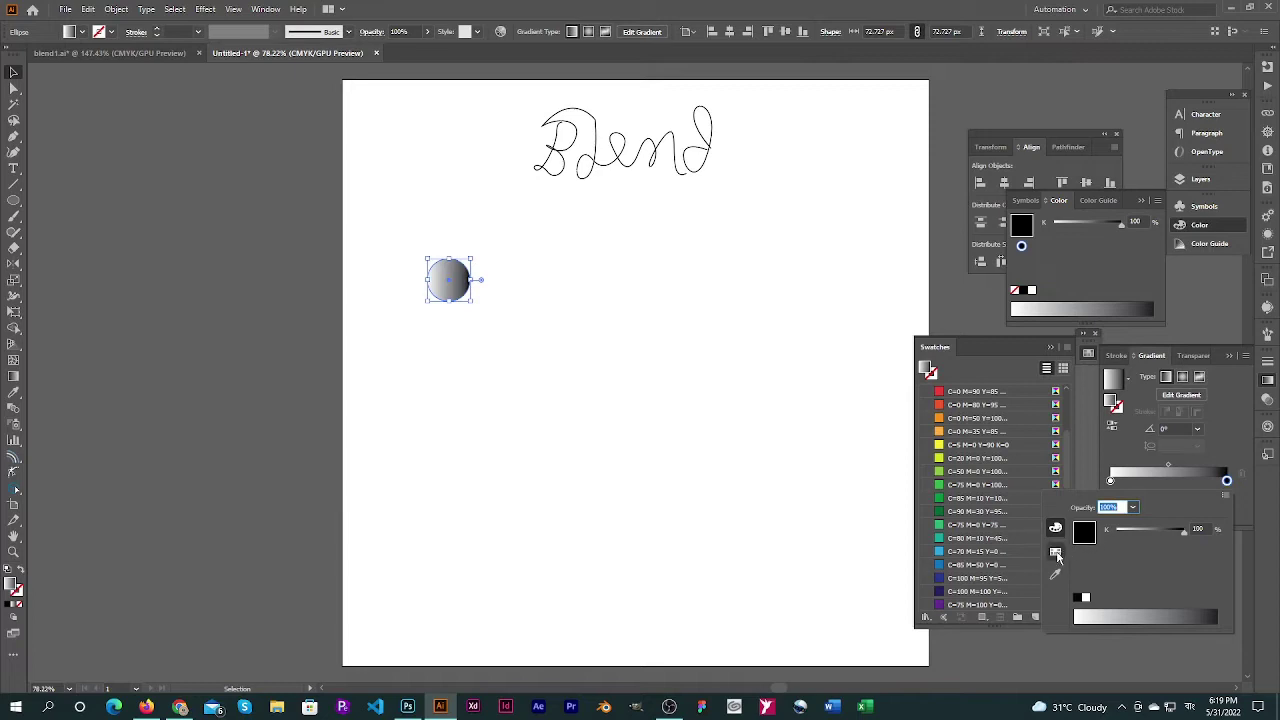
click(1056, 552)
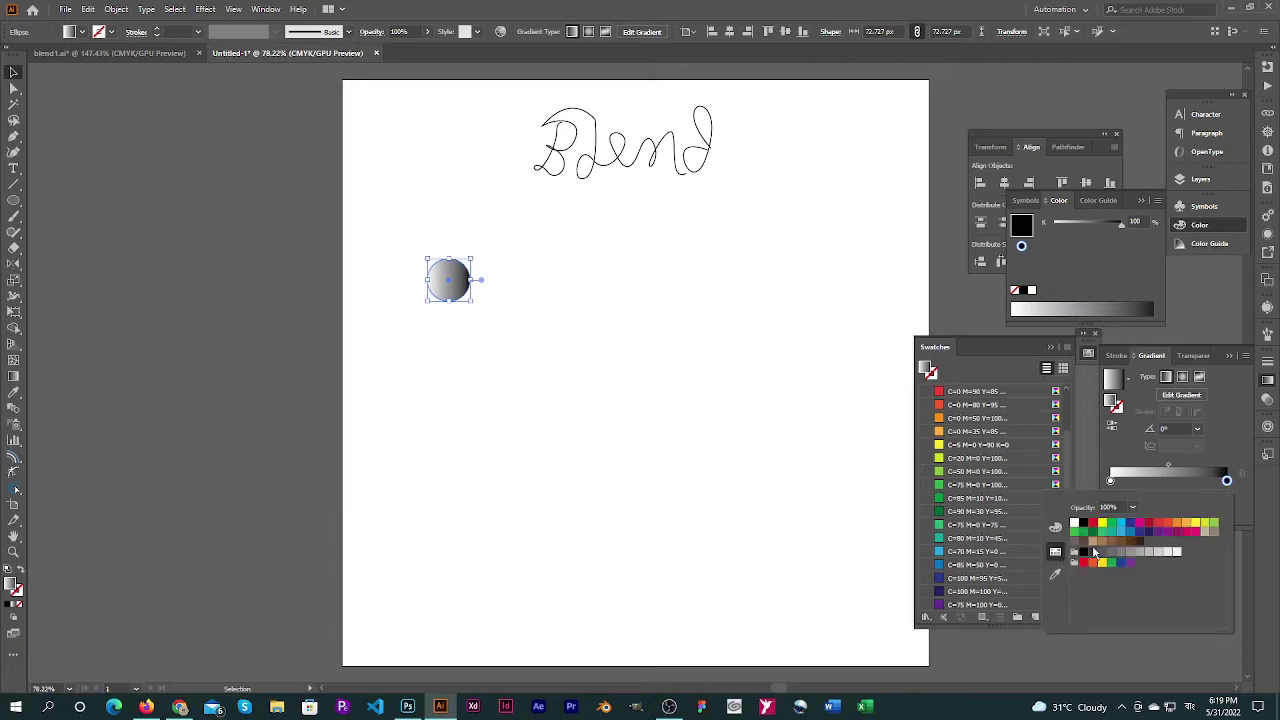
click(1140, 525)
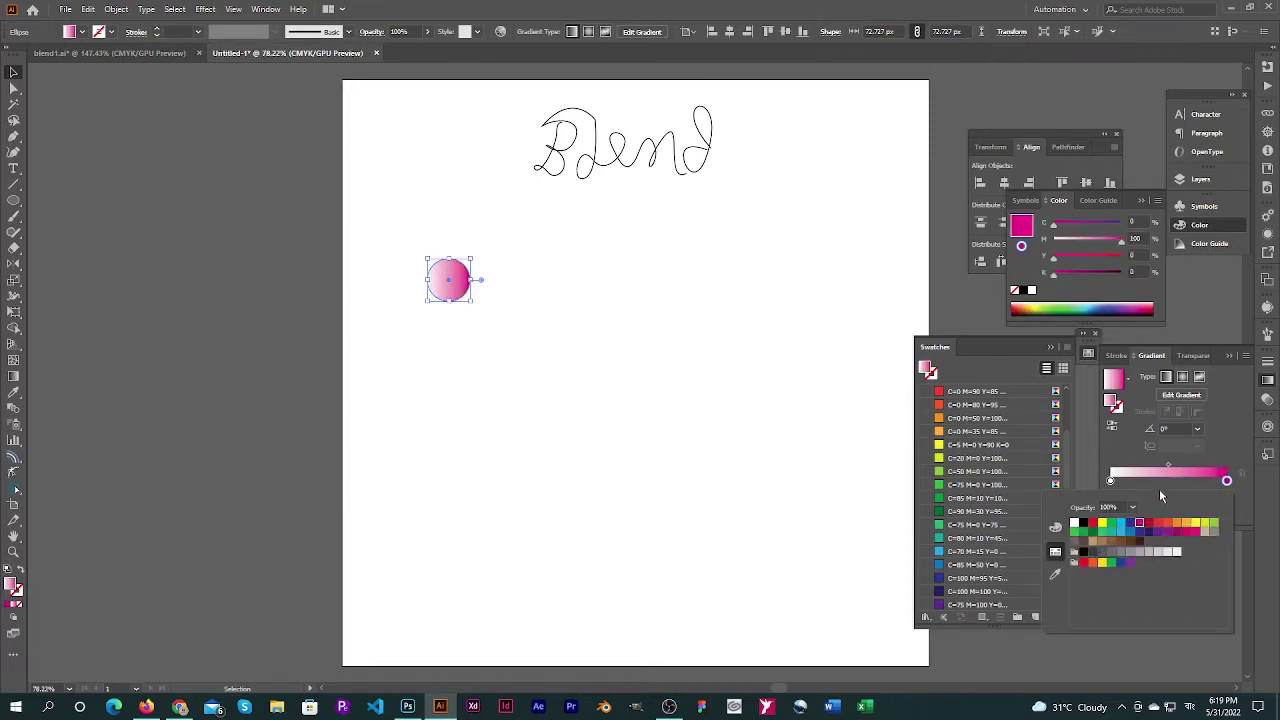
Recolour the white start stop of the circle's gradient with the violet swatch (C=75 M=100 Y=0 K=0) and deselect the circle
click(1112, 482)
double_click(1111, 481)
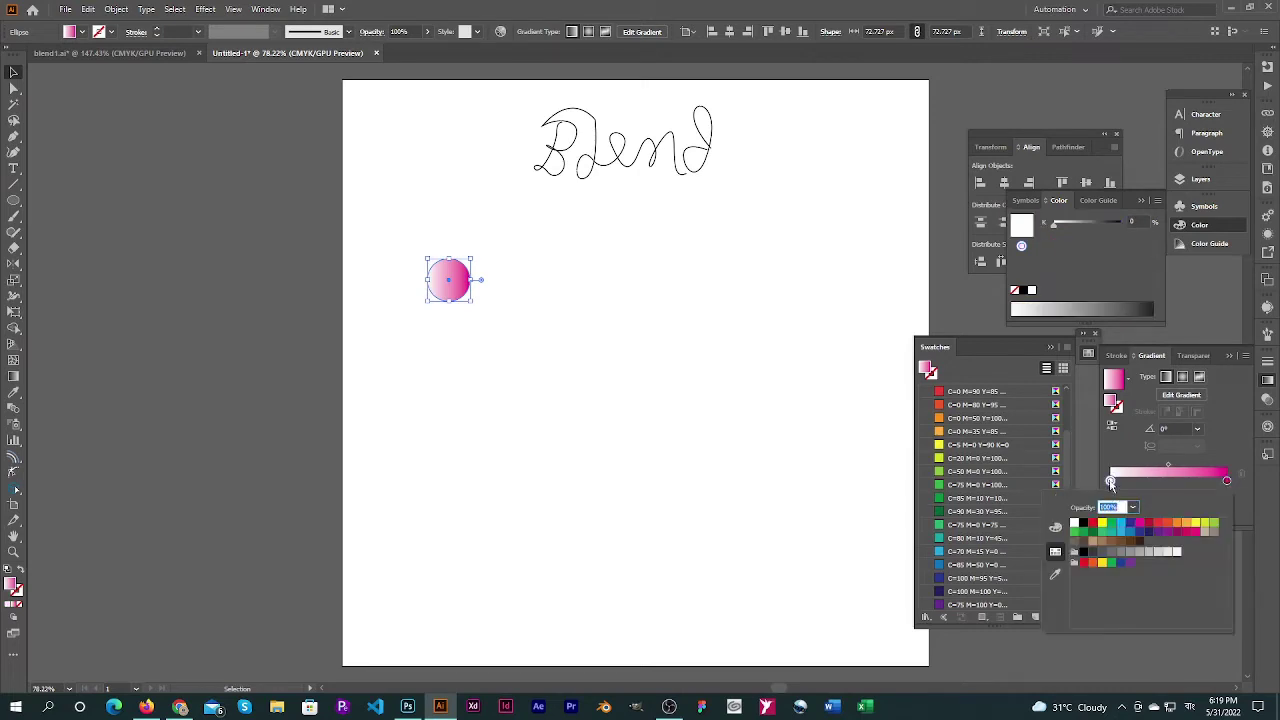
click(1176, 533)
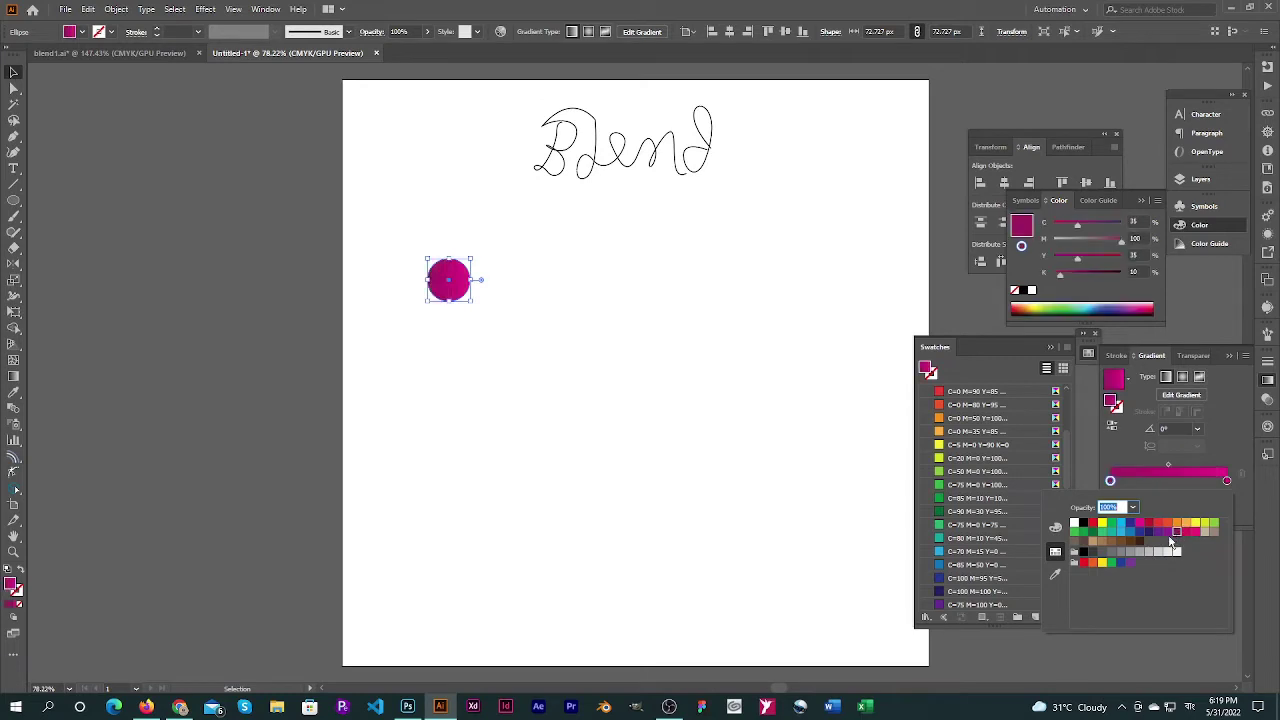
click(1159, 532)
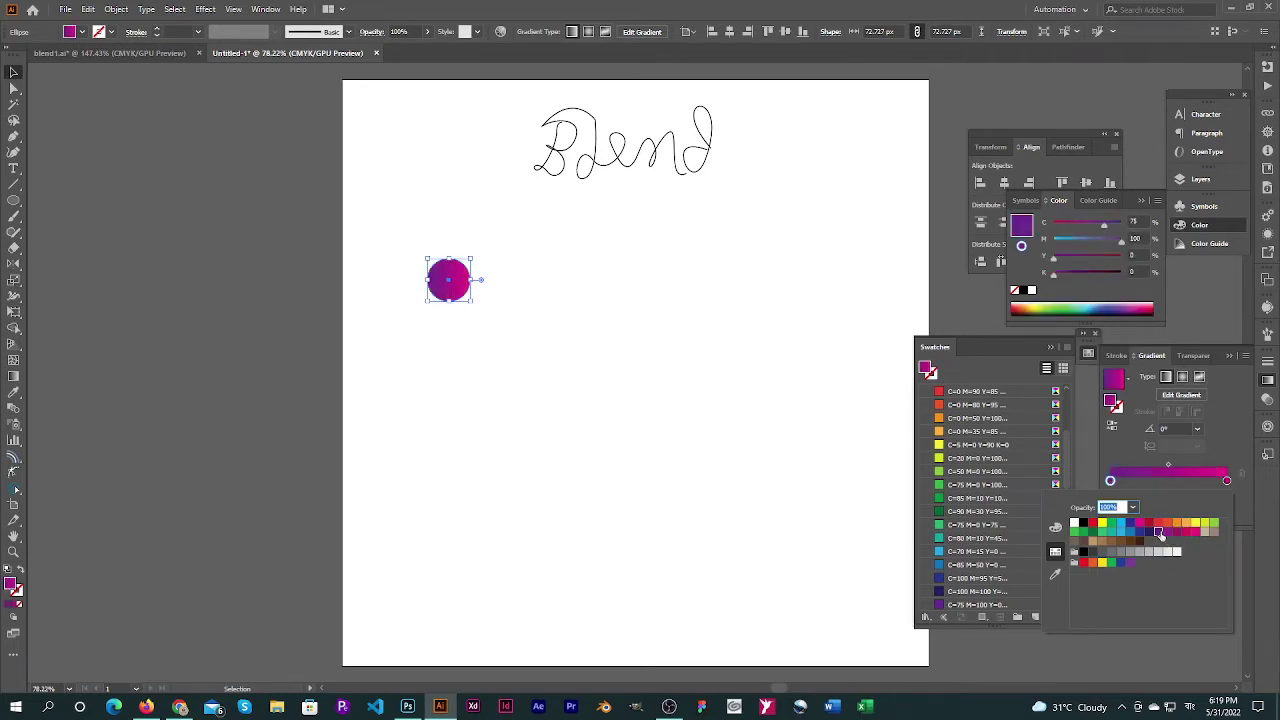
click(735, 376)
click(560, 350)
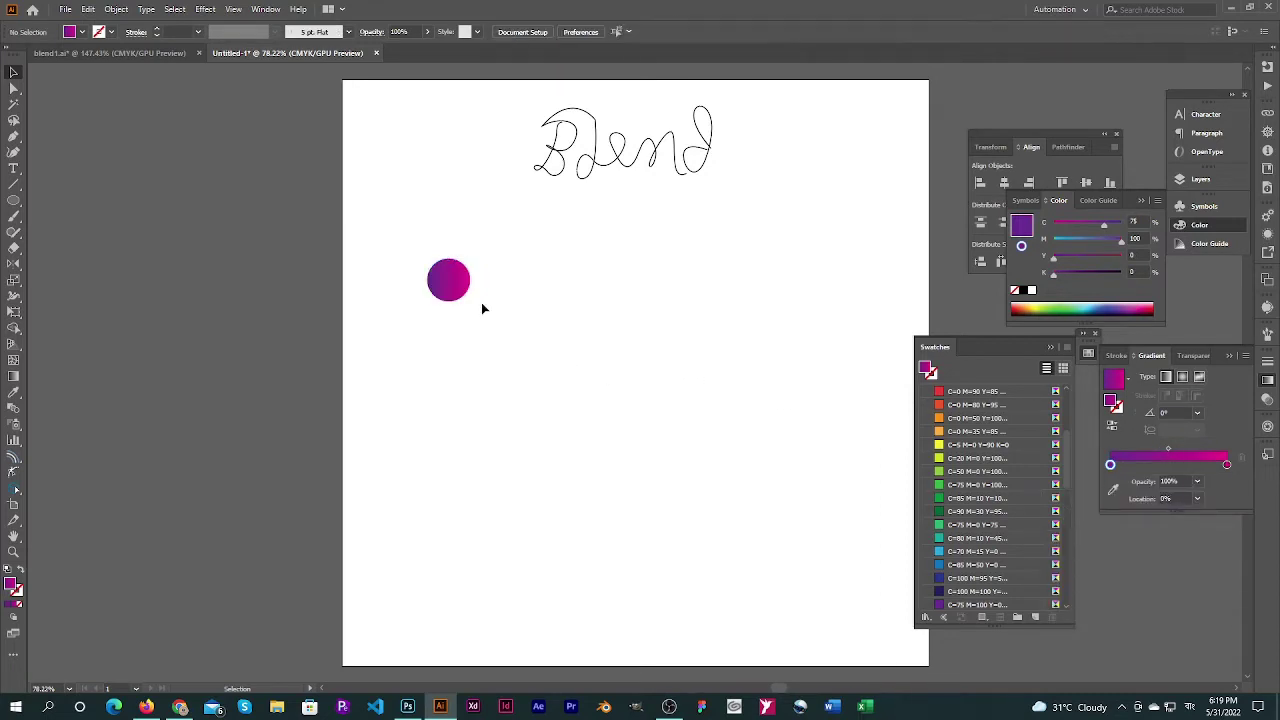
Duplicate the gradient circle horizontally to its right, leaving a wide gap between the two circles
click(444, 285)
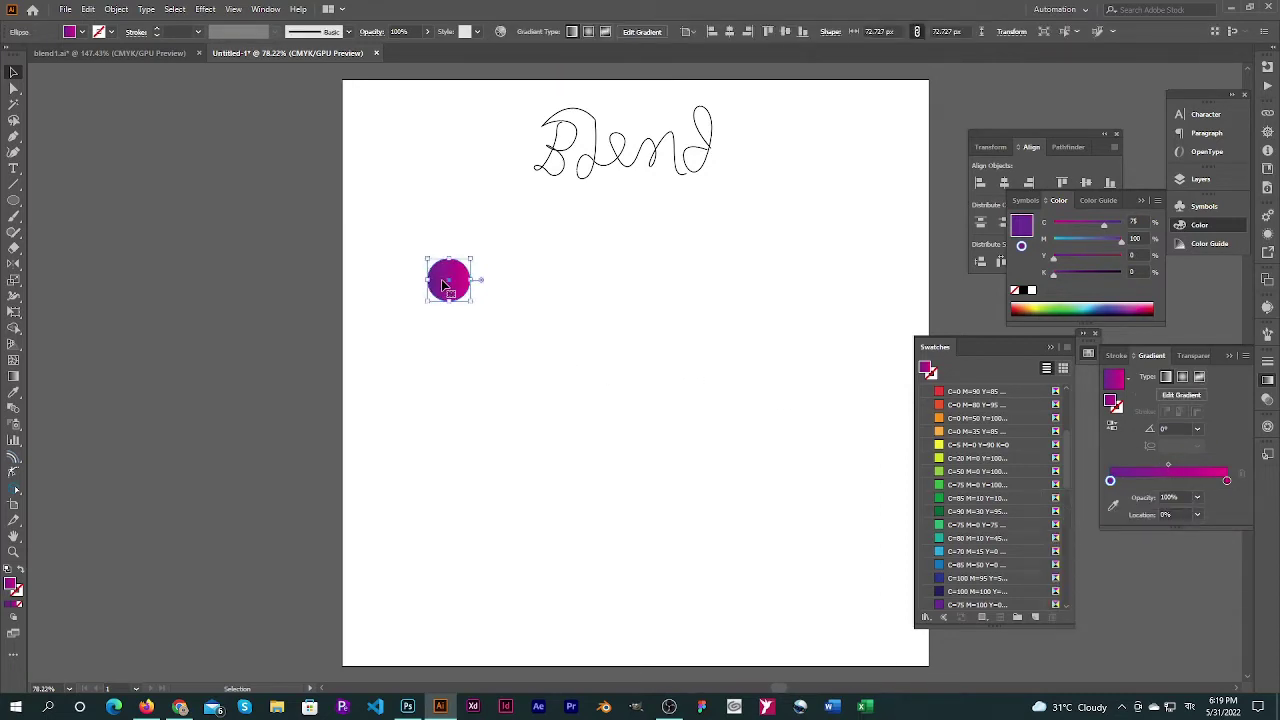
drag(444, 285, 628, 285)
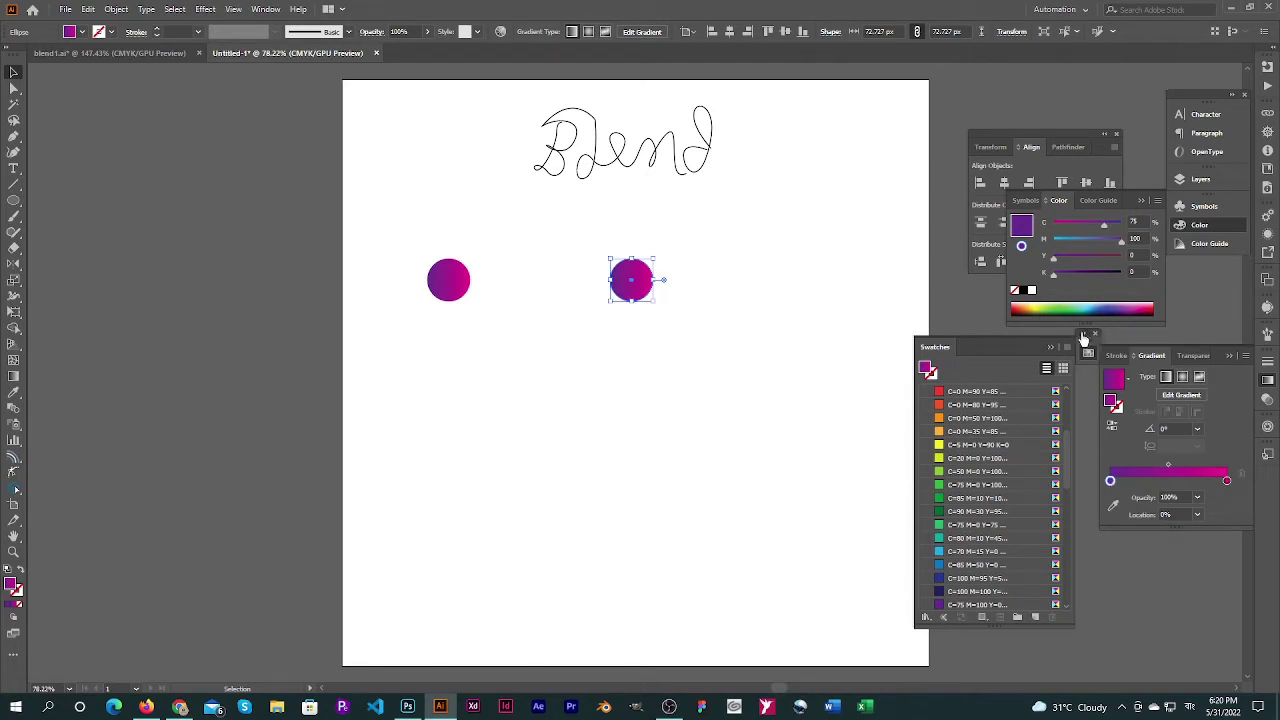
Dock the floating Swatches panel into the group that holds Stroke, Gradient and Transparency
mouse_move(1084, 341)
mouse_down()
mouse_move(1151, 334)
mouse_move(1150, 357)
mouse_move(1093, 358)
mouse_move(1132, 351)
mouse_up()
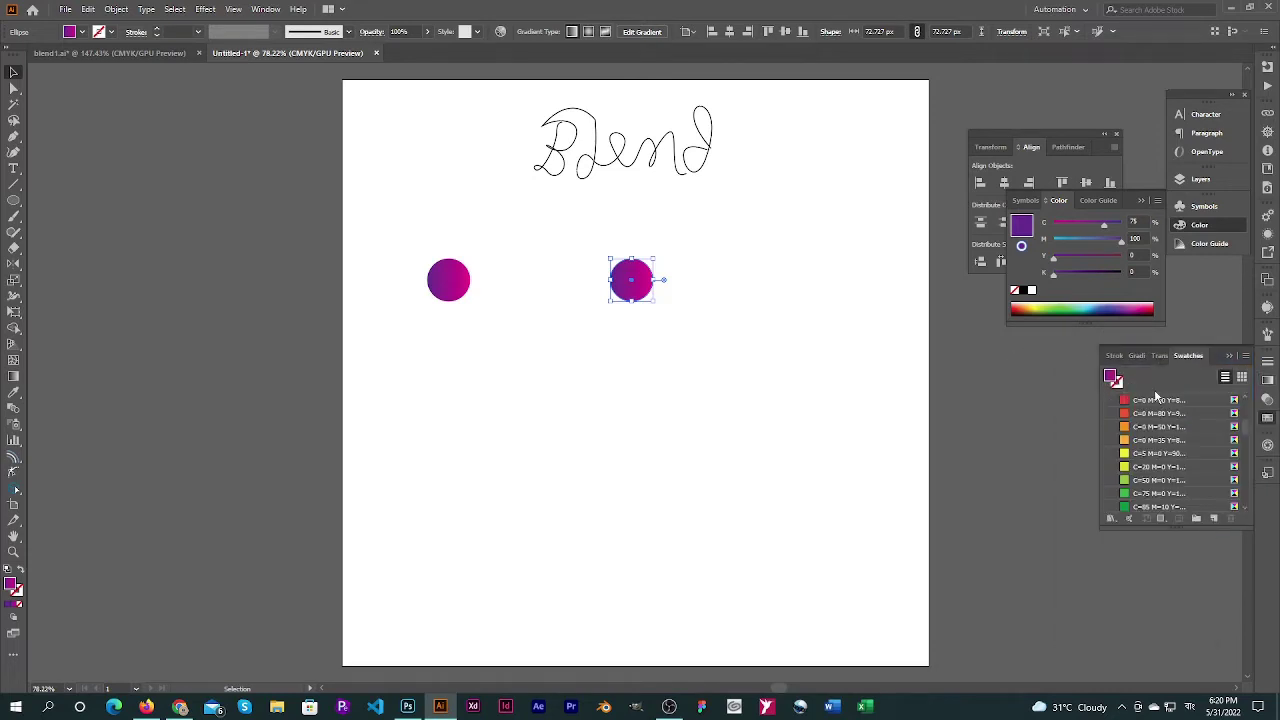
click(1158, 353)
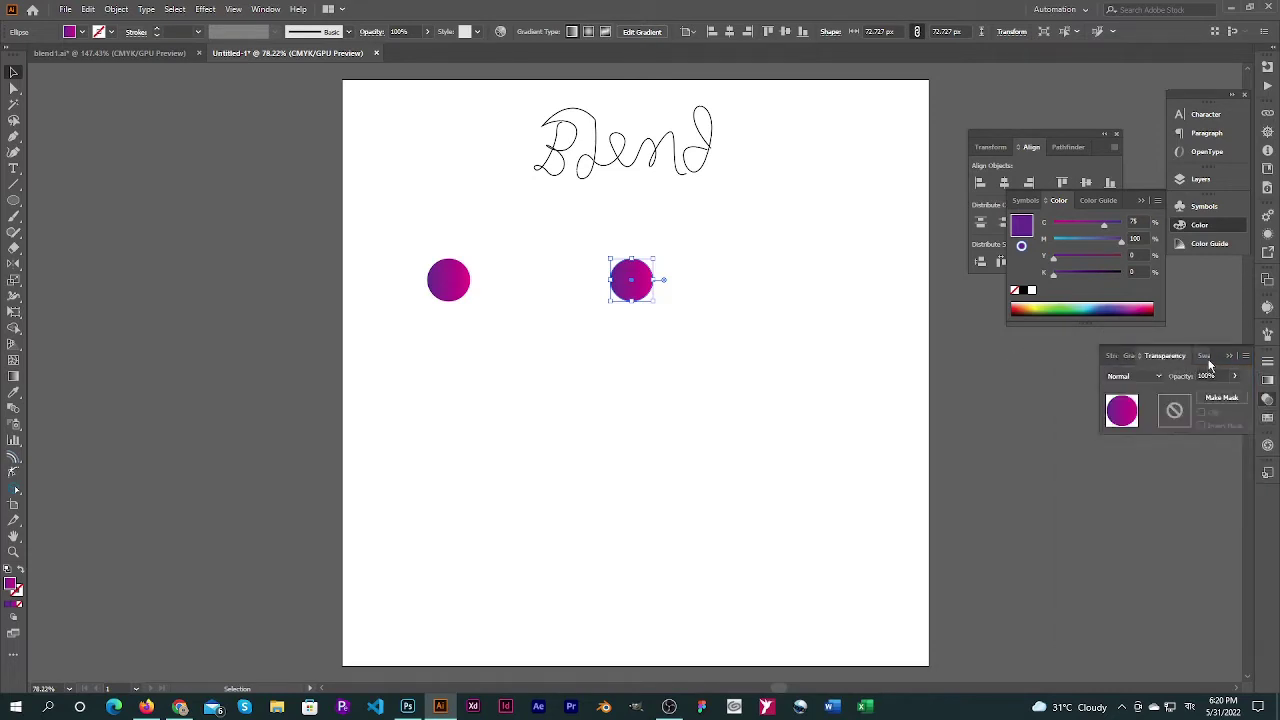
click(1205, 358)
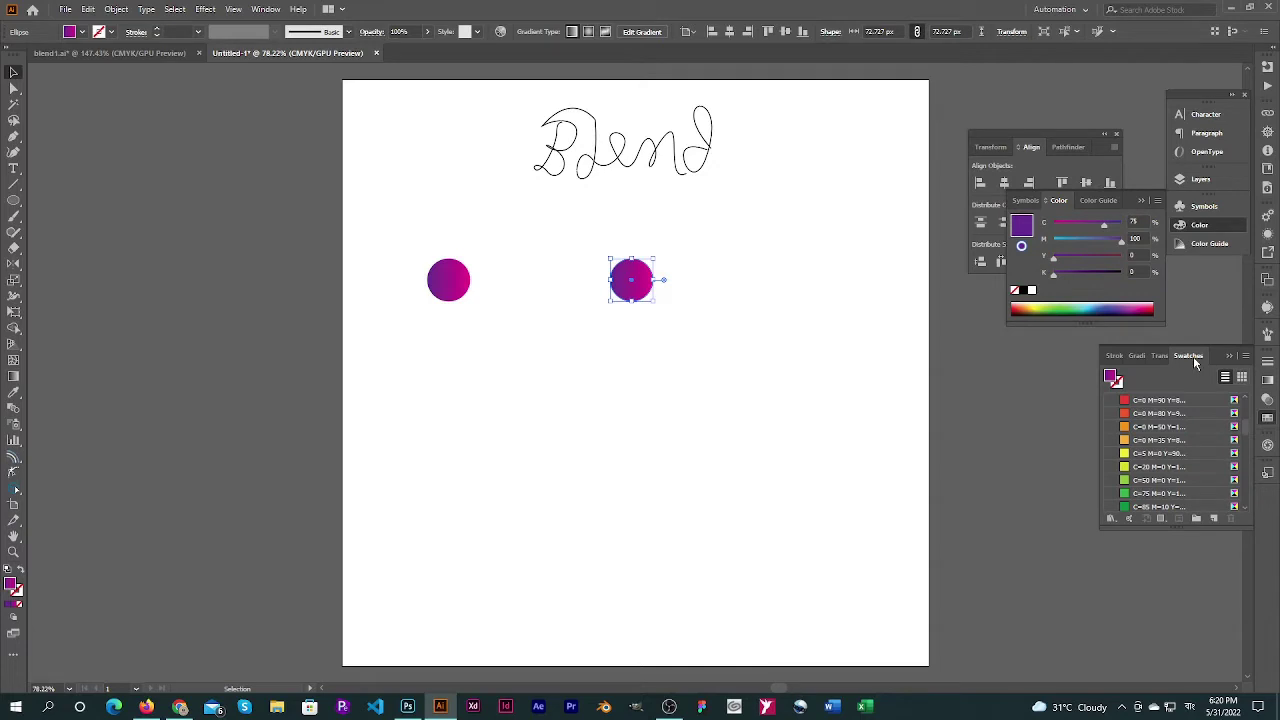
click(1157, 357)
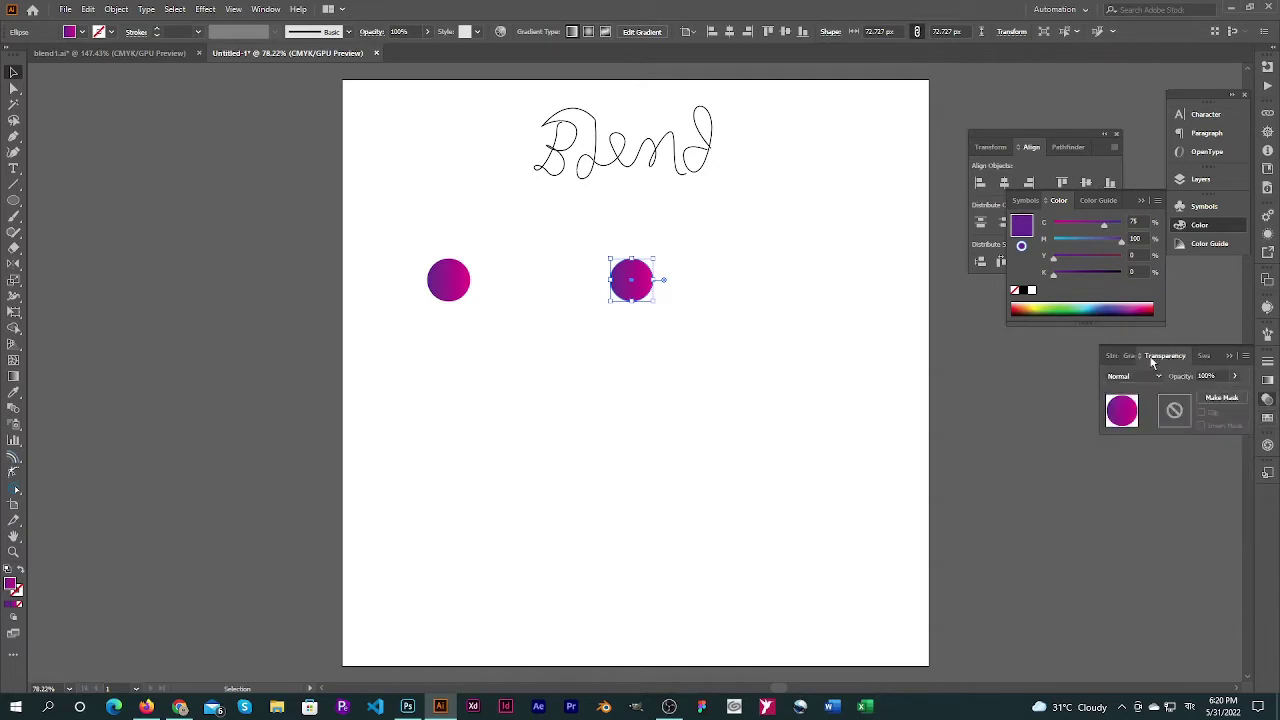
click(1204, 357)
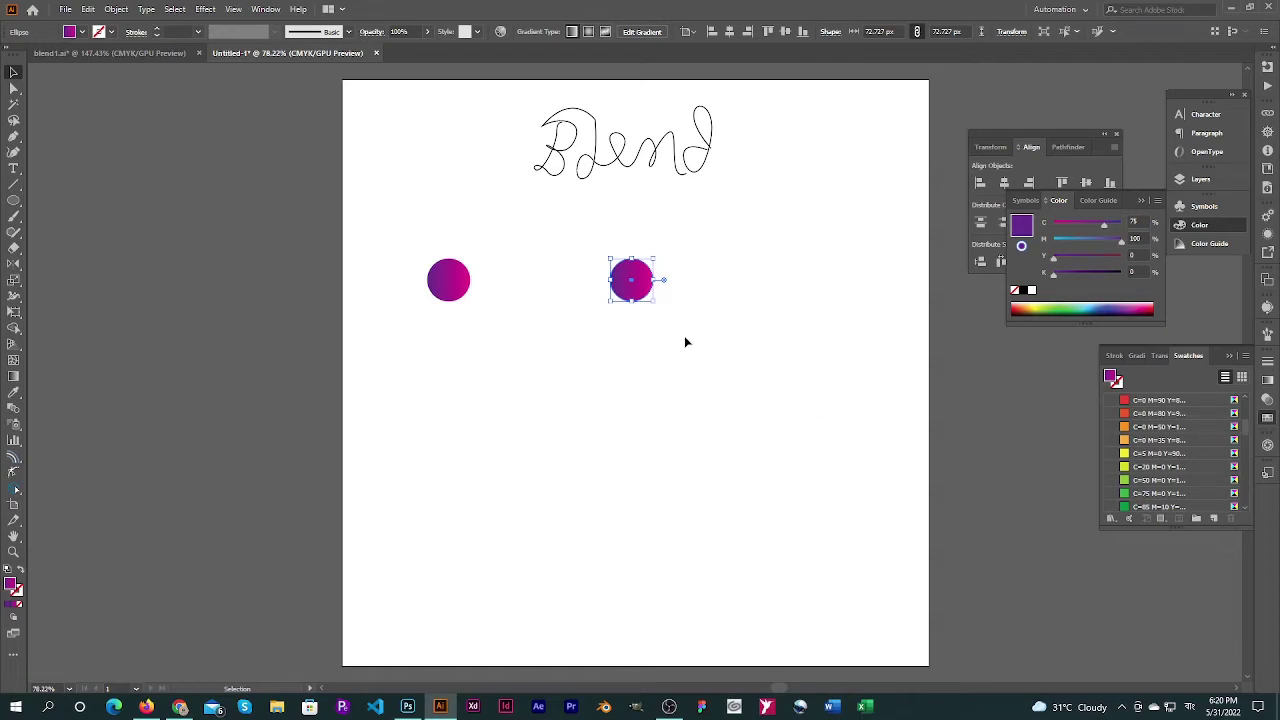
Shrink the duplicated circle proportionally around its centre to about 43 px wide
drag(655, 305, 647, 293)
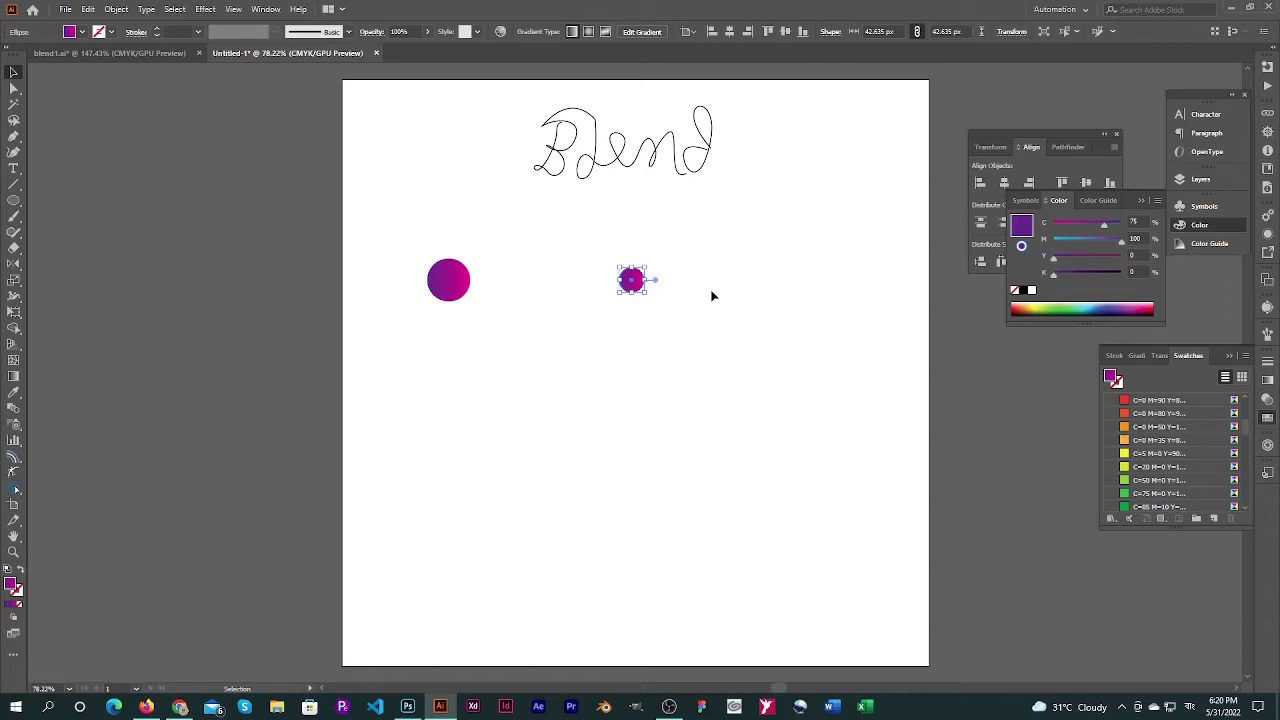
click(731, 305)
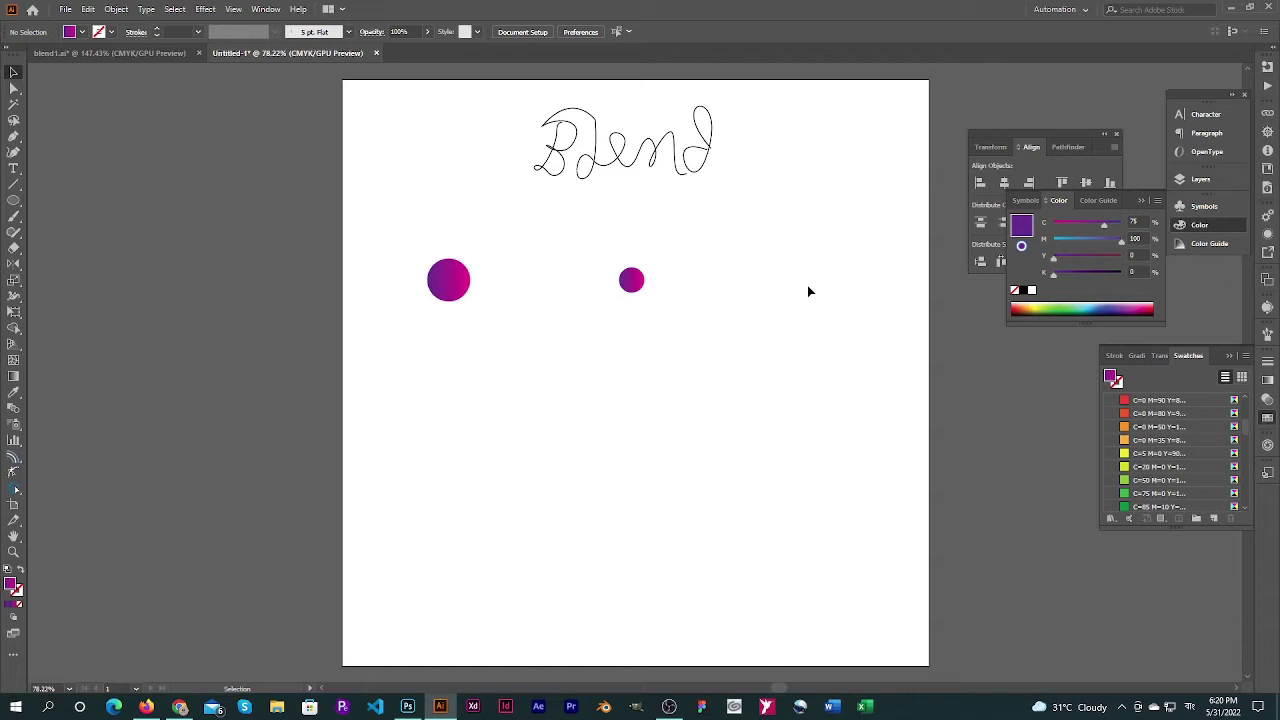
drag(431, 228, 488, 310)
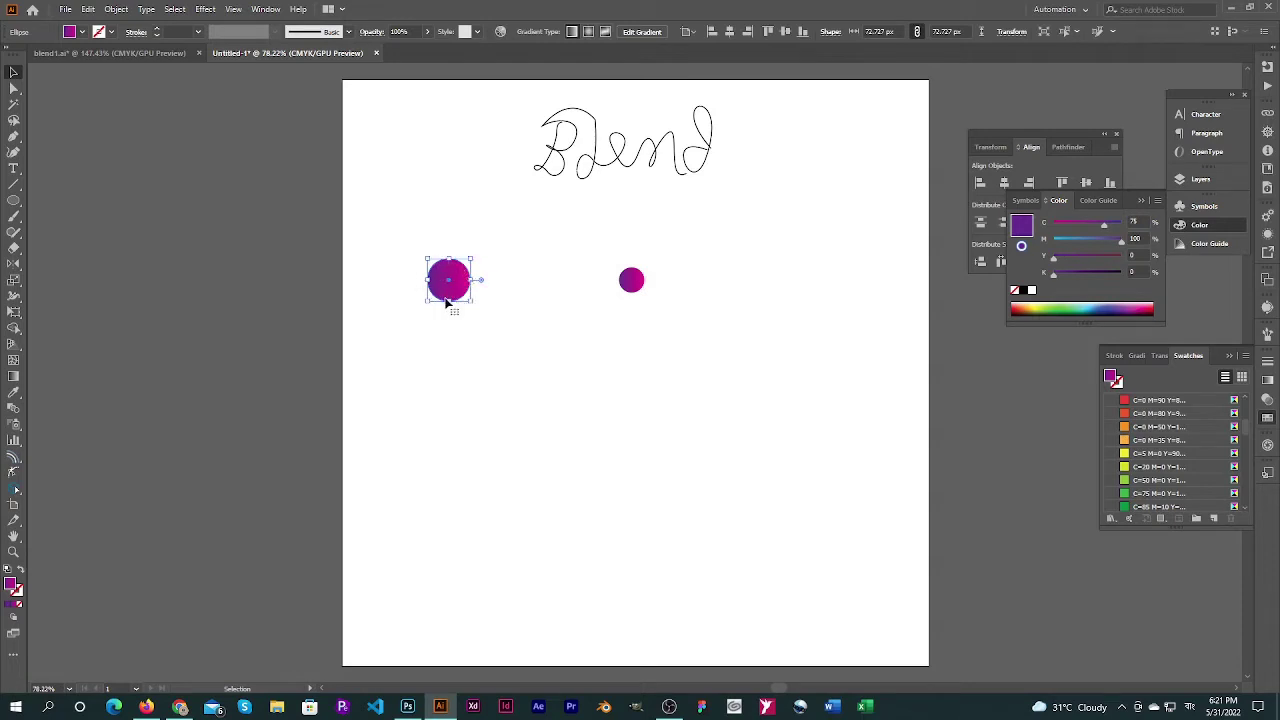
drag(578, 255, 680, 300)
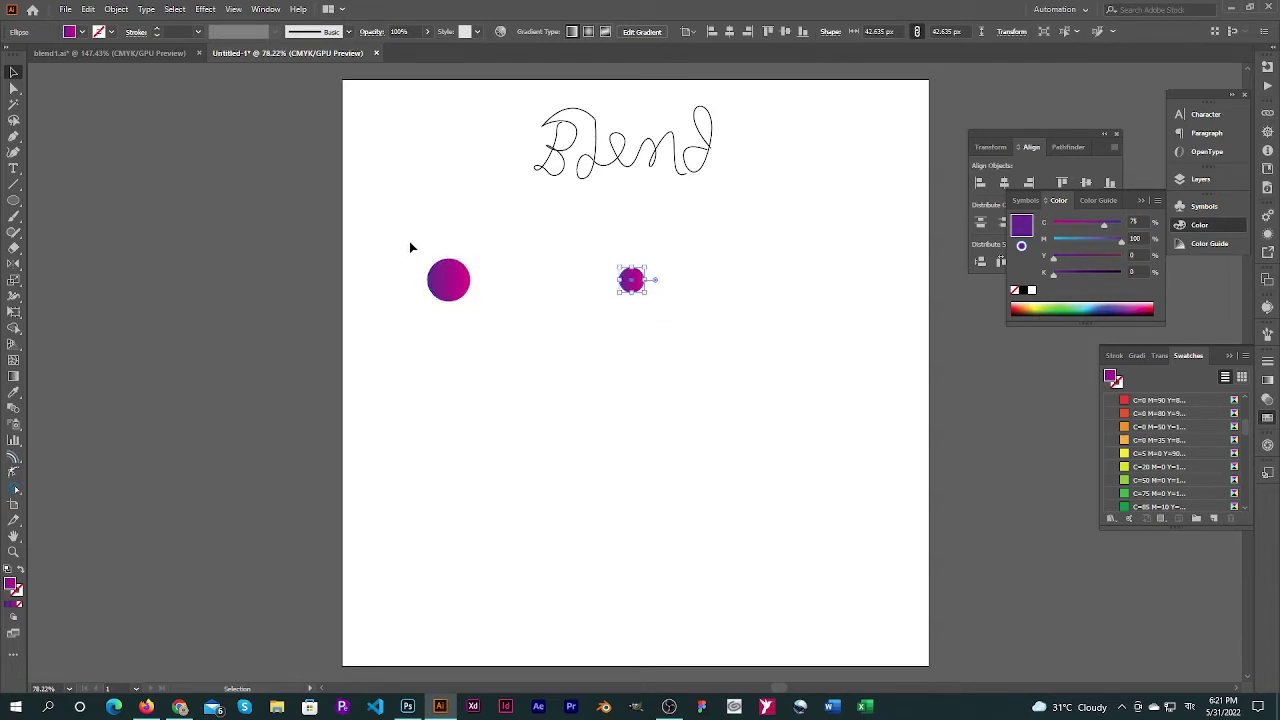
drag(399, 231, 496, 339)
drag(569, 249, 660, 323)
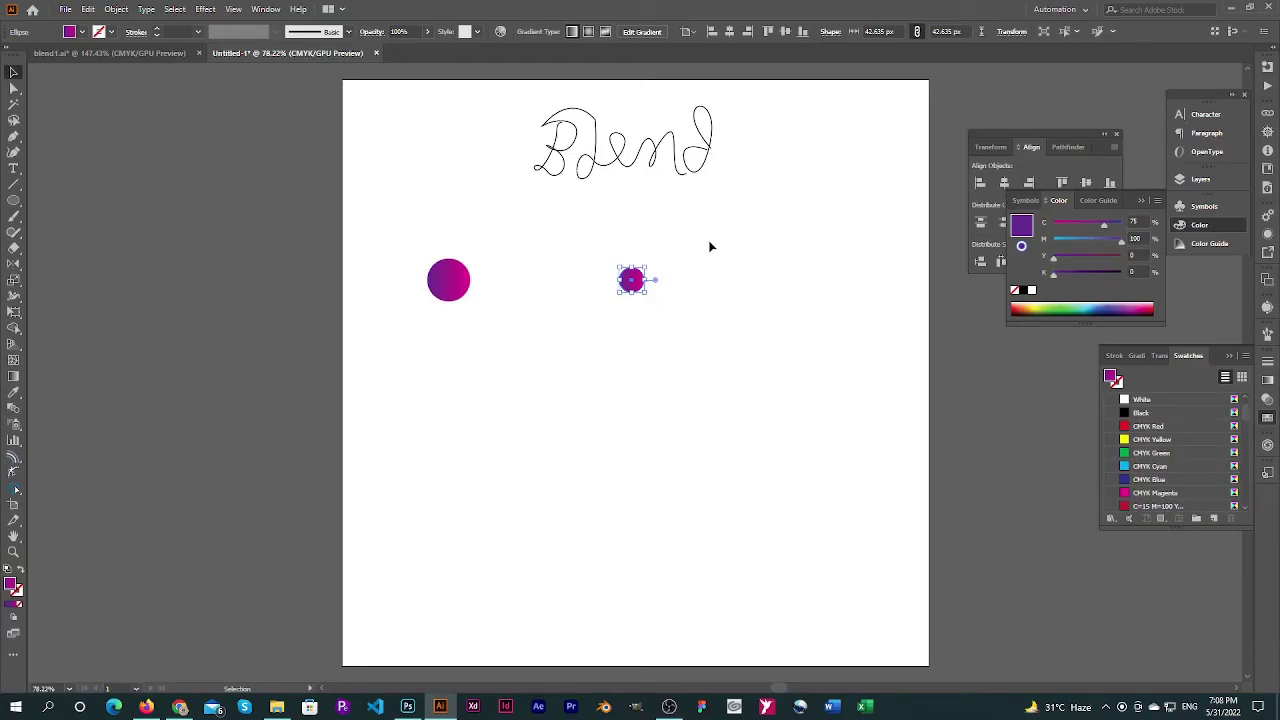
drag(711, 241, 394, 334)
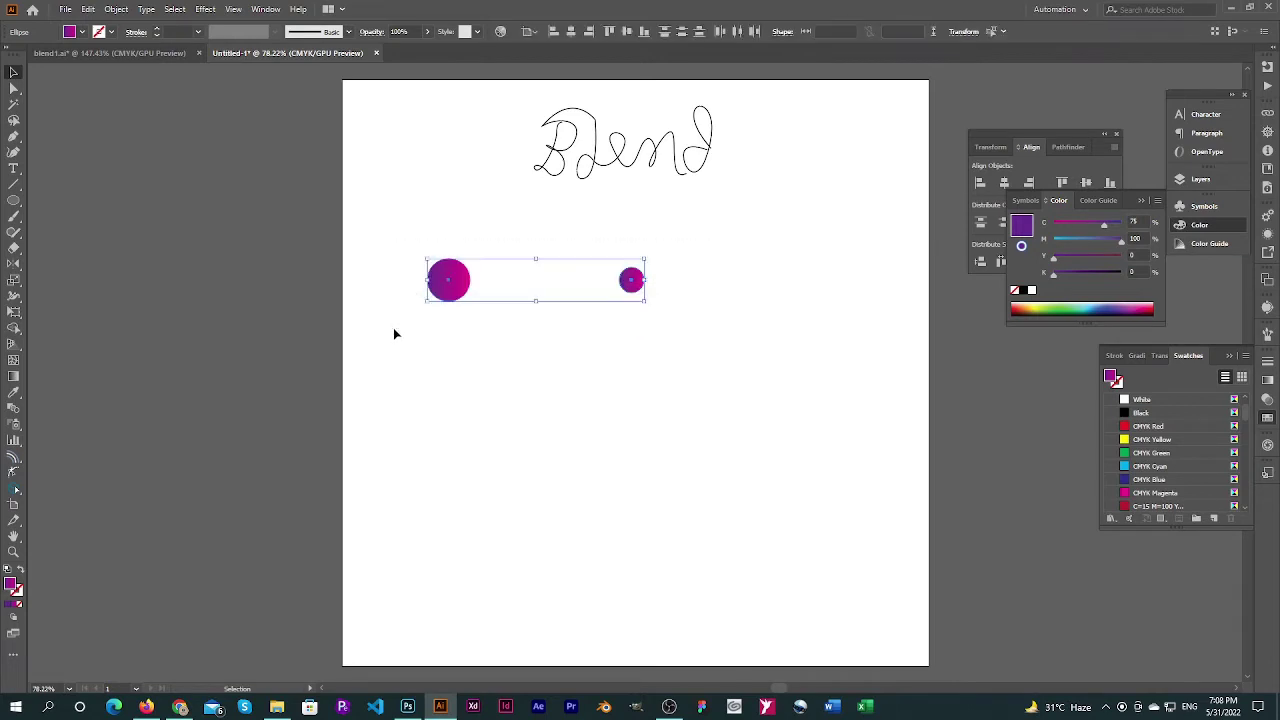
Delete the small duplicated circle
click(641, 373)
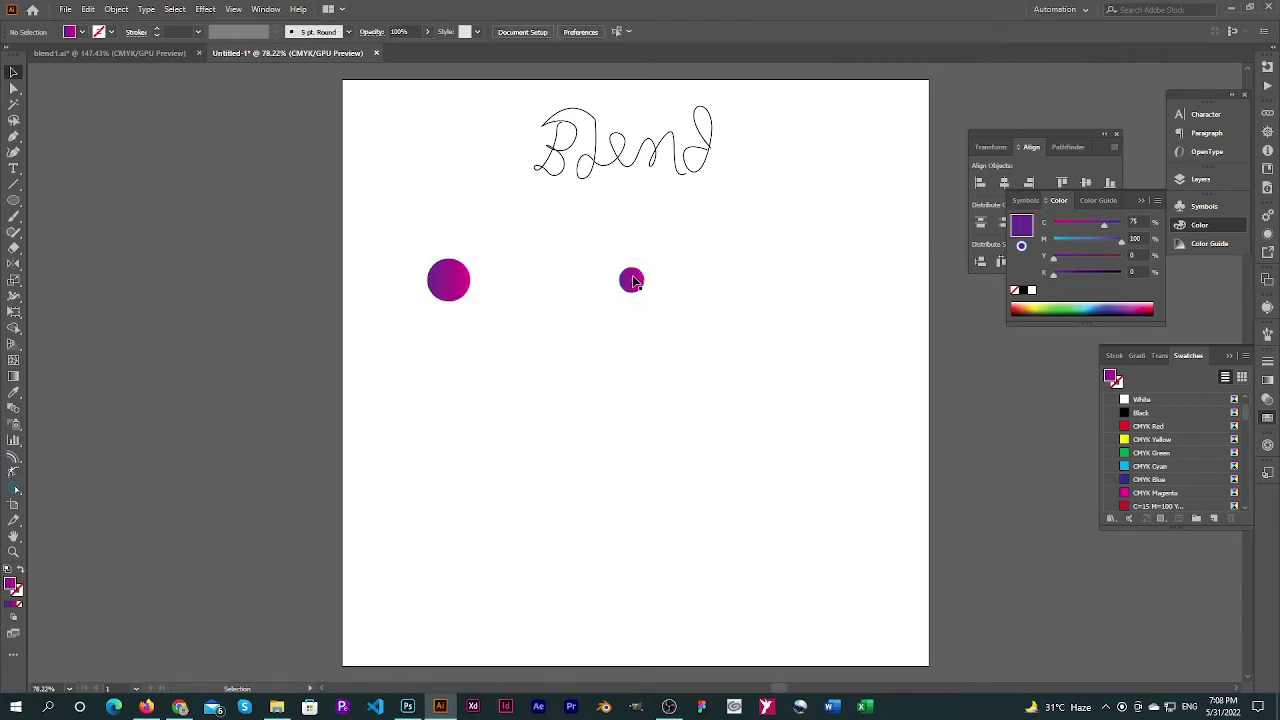
click(633, 280)
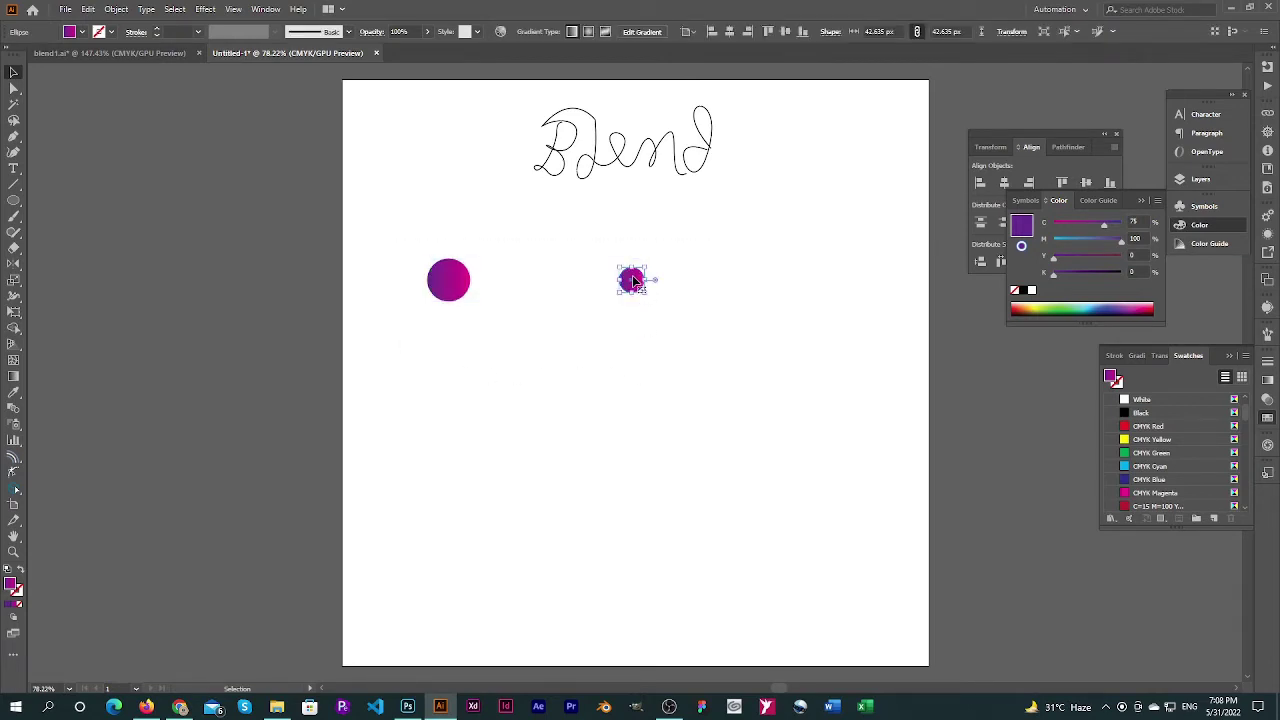
key(Delete)
Duplicate the gradient circle about 474 px horizontally to the right and make a blend between the two equal circles
click(461, 285)
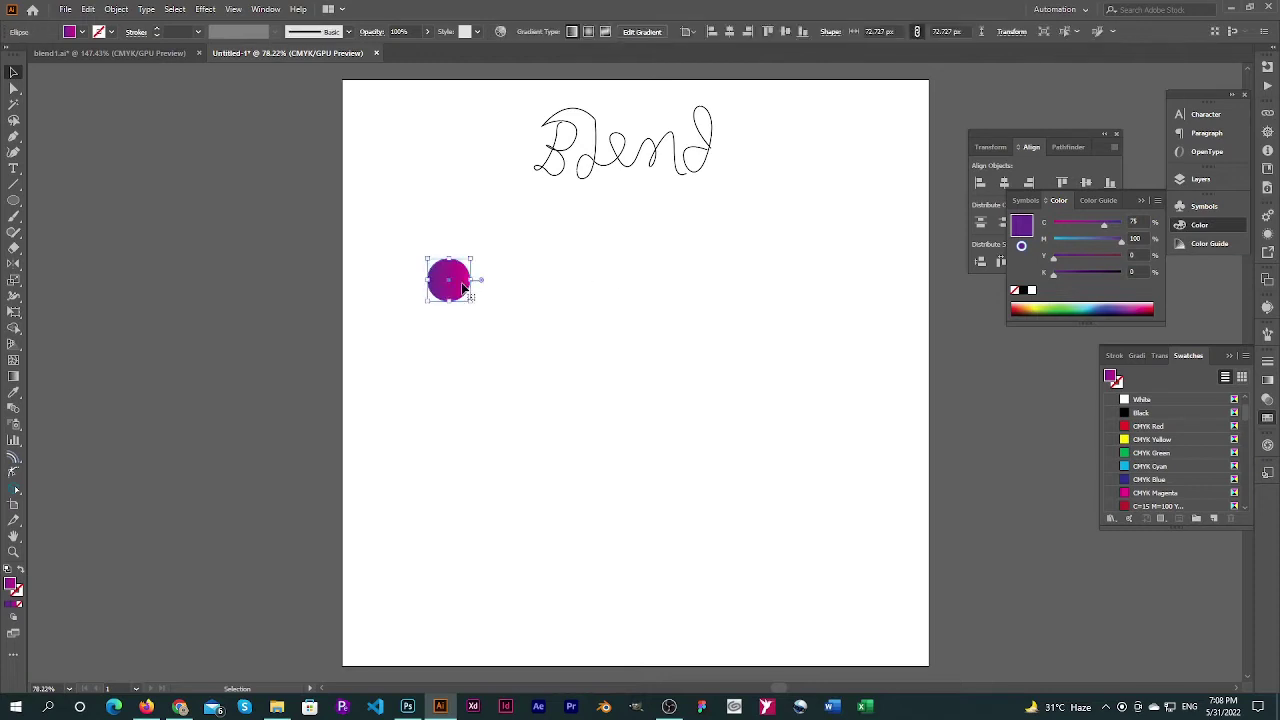
drag(461, 285, 740, 285)
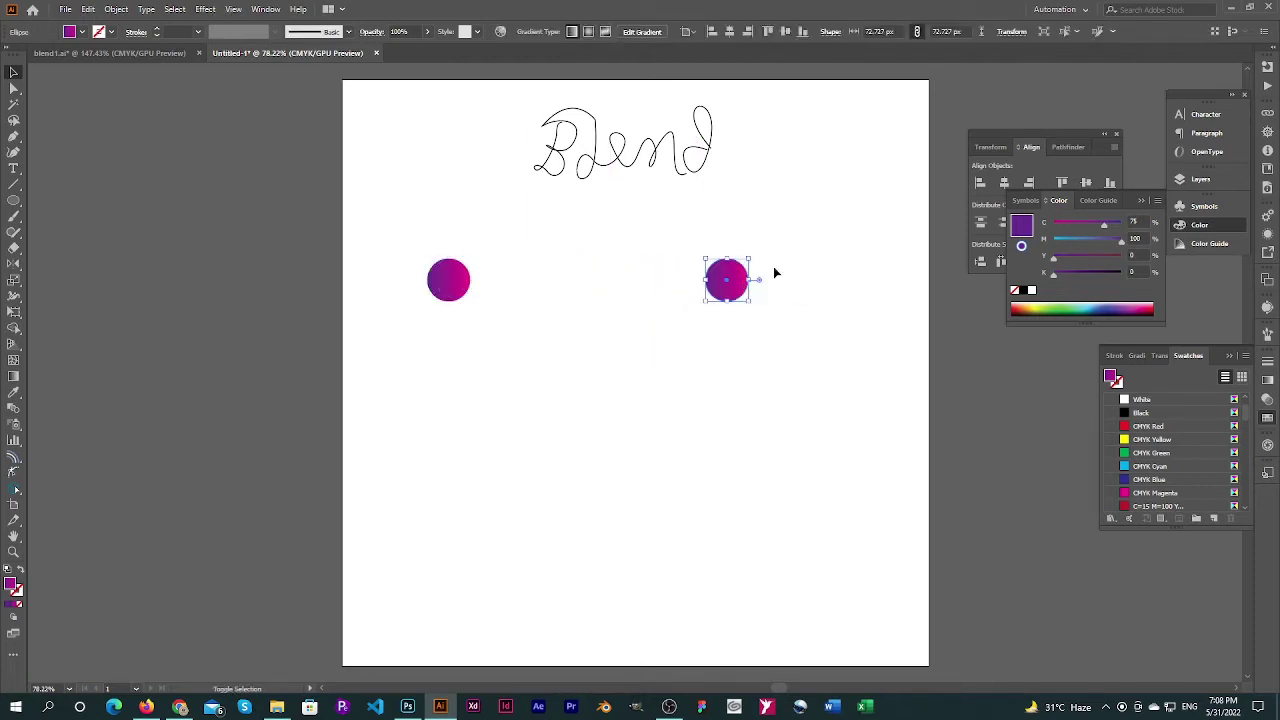
drag(829, 226, 382, 296)
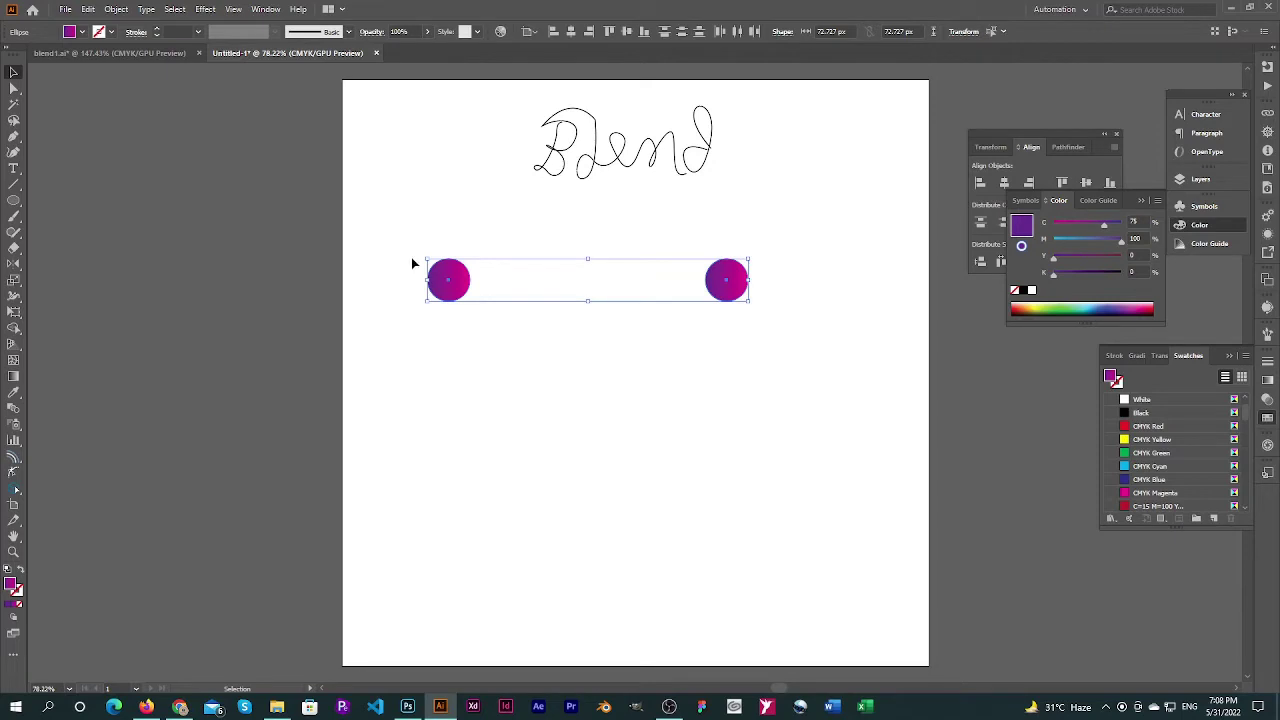
click(116, 9)
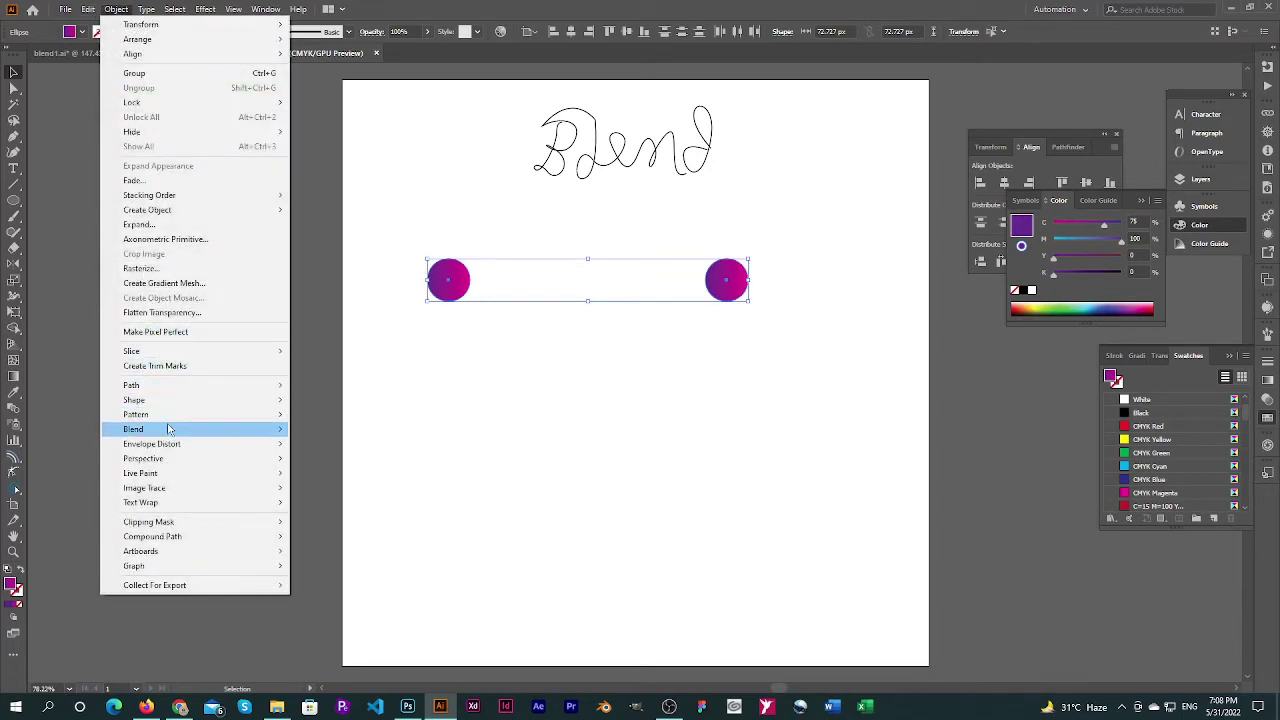
mouse_move(170, 430)
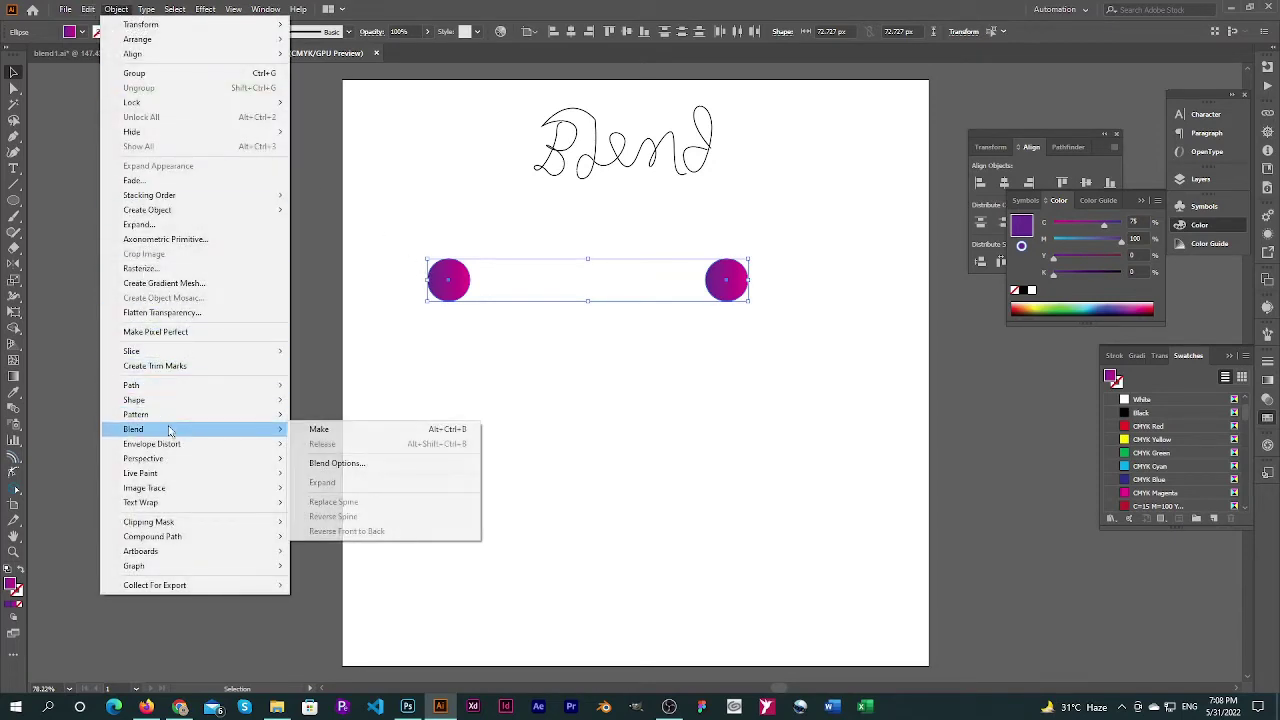
click(352, 430)
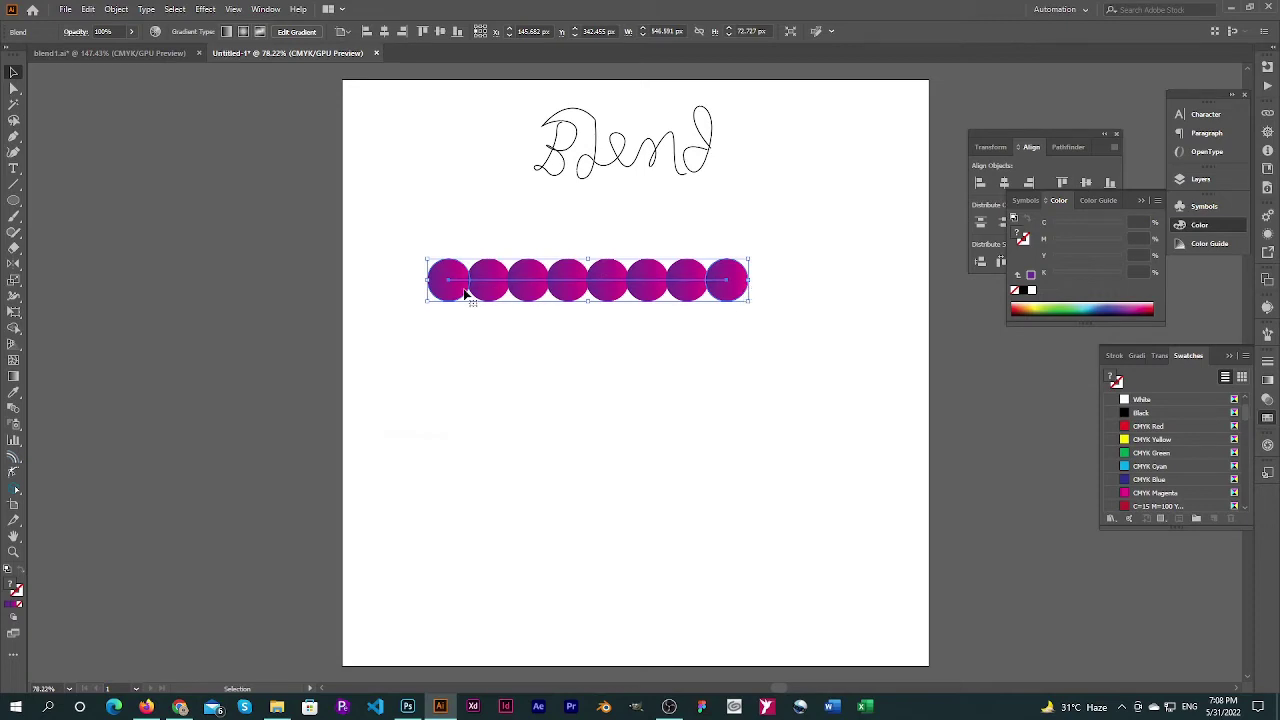
Open the blend options for the row of gradient circles and turn on the preview
click(115, 10)
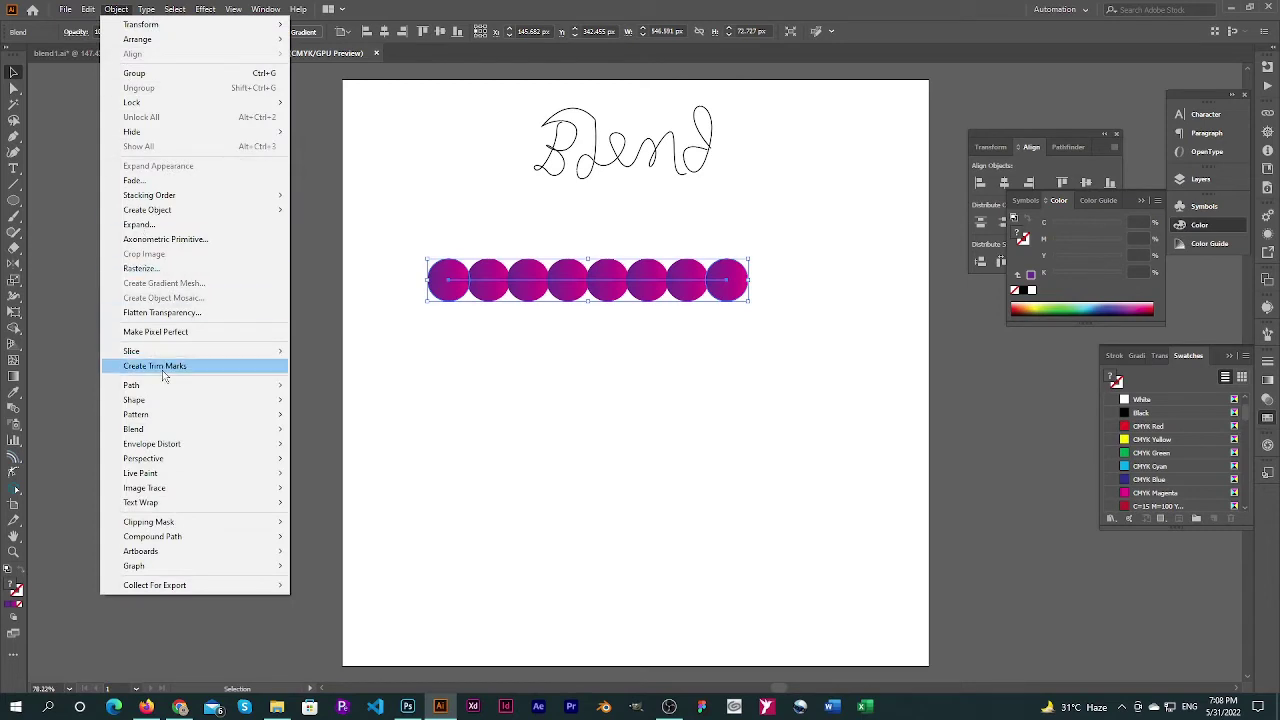
mouse_move(168, 432)
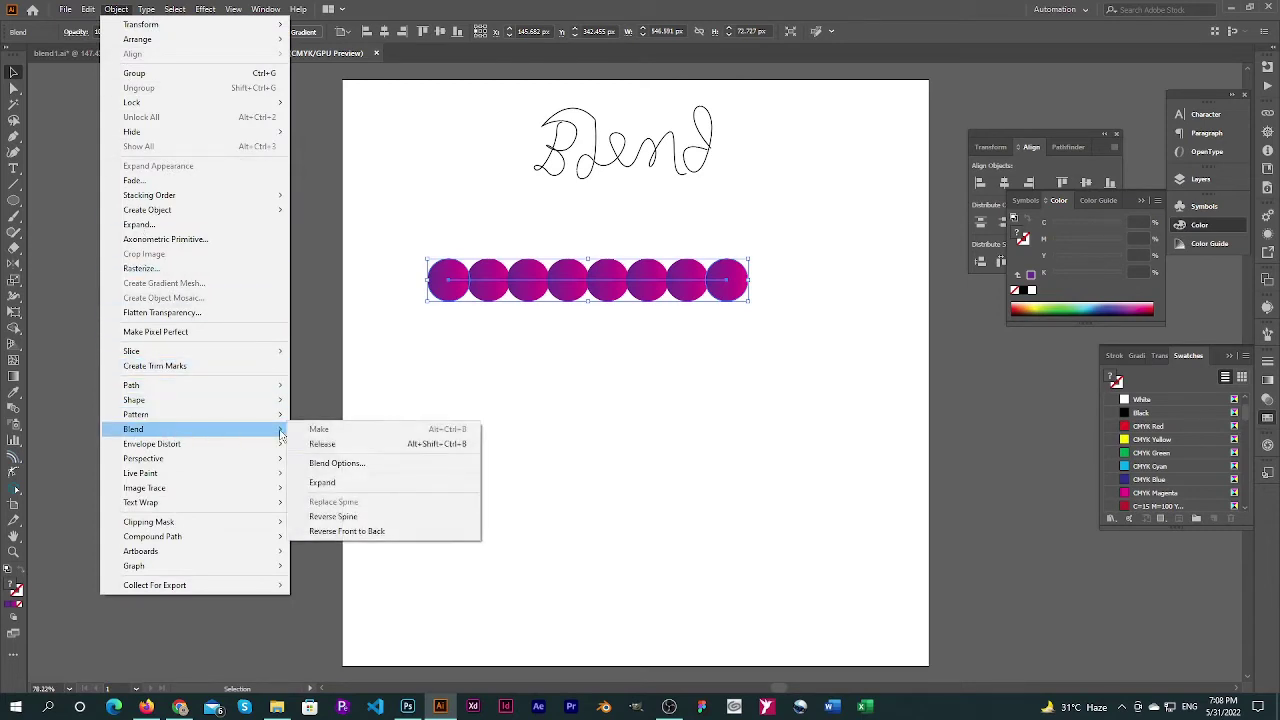
click(358, 466)
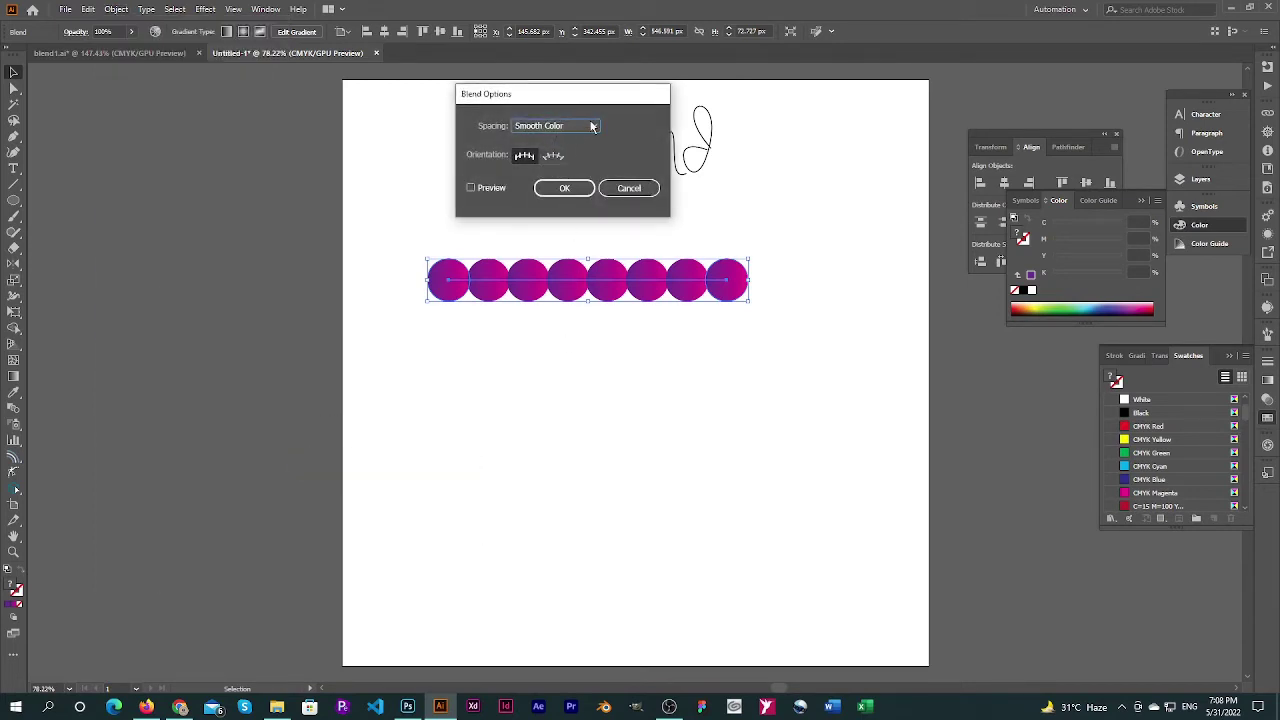
click(592, 127)
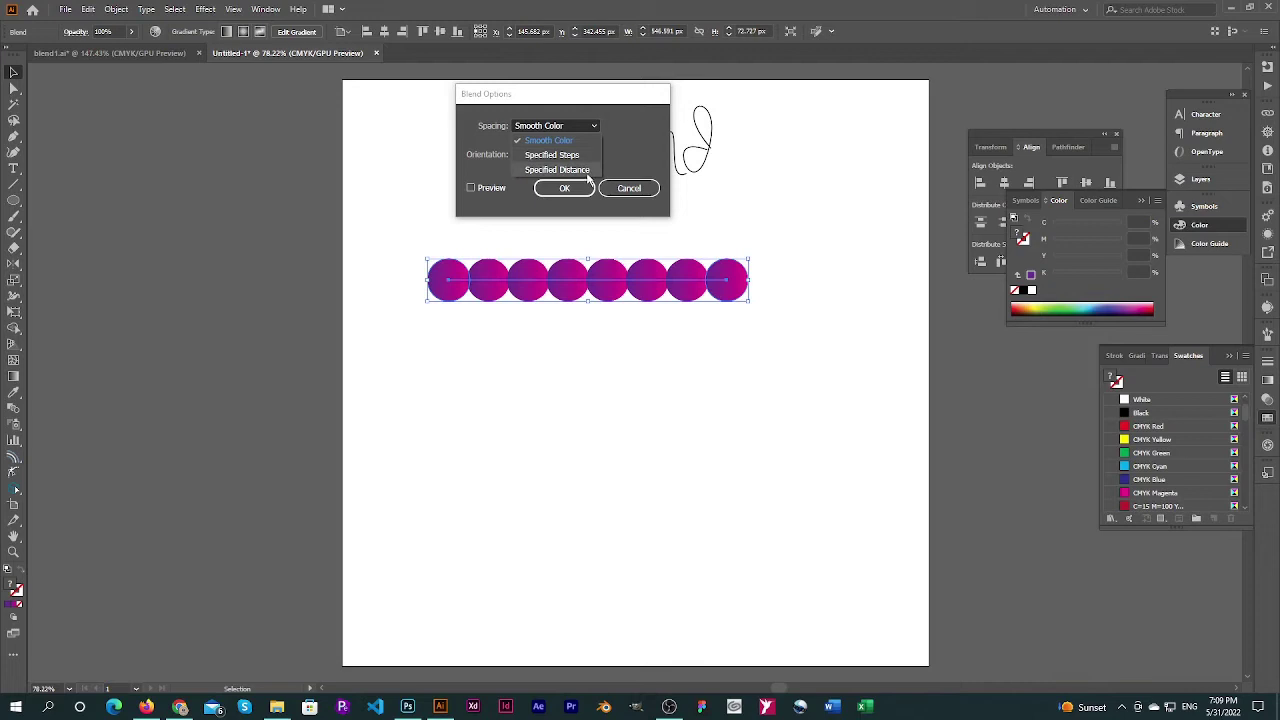
click(473, 187)
click(555, 126)
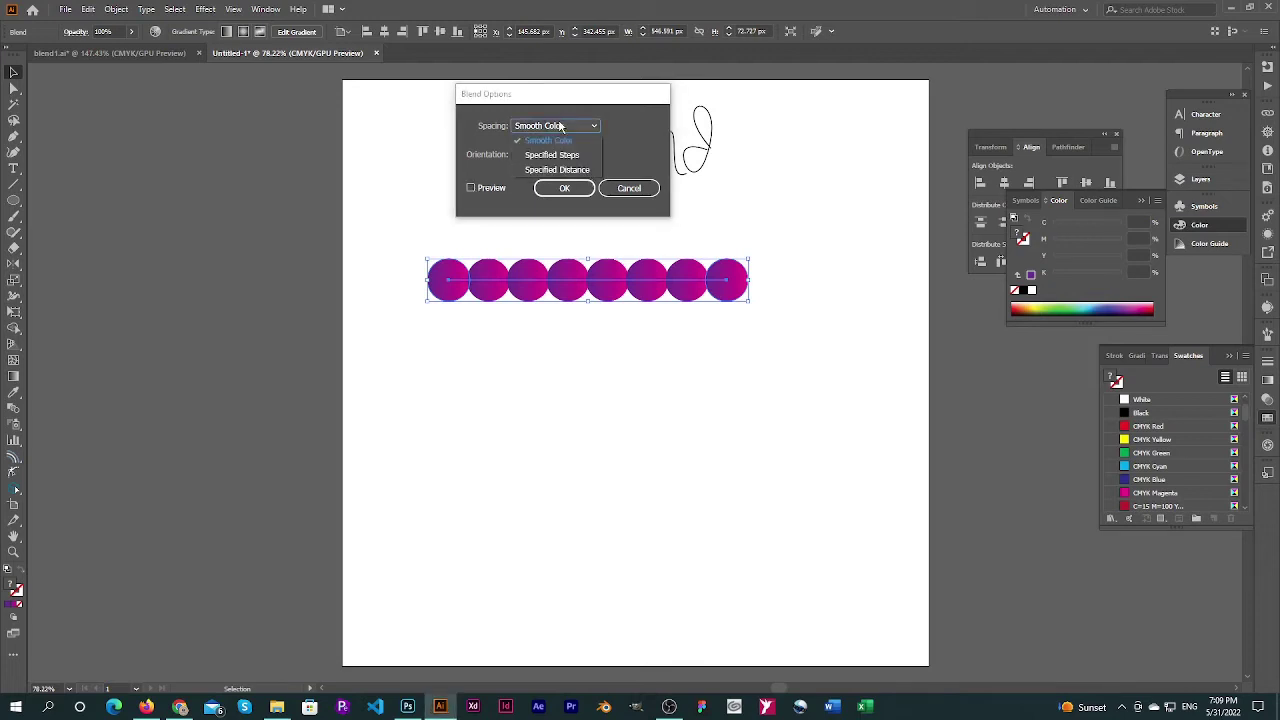
click(476, 188)
click(472, 188)
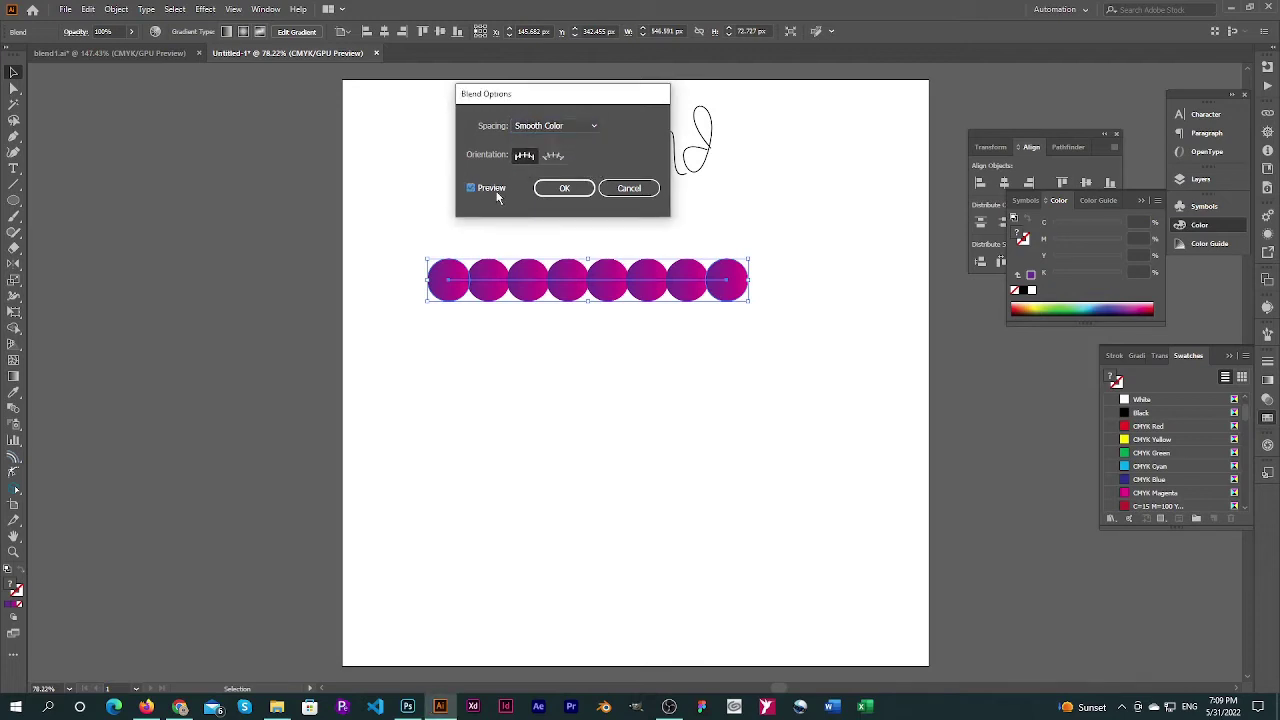
Set the blend's spacing to a Specified Distance of 3 px, apply it and deselect the blend
click(562, 128)
click(571, 177)
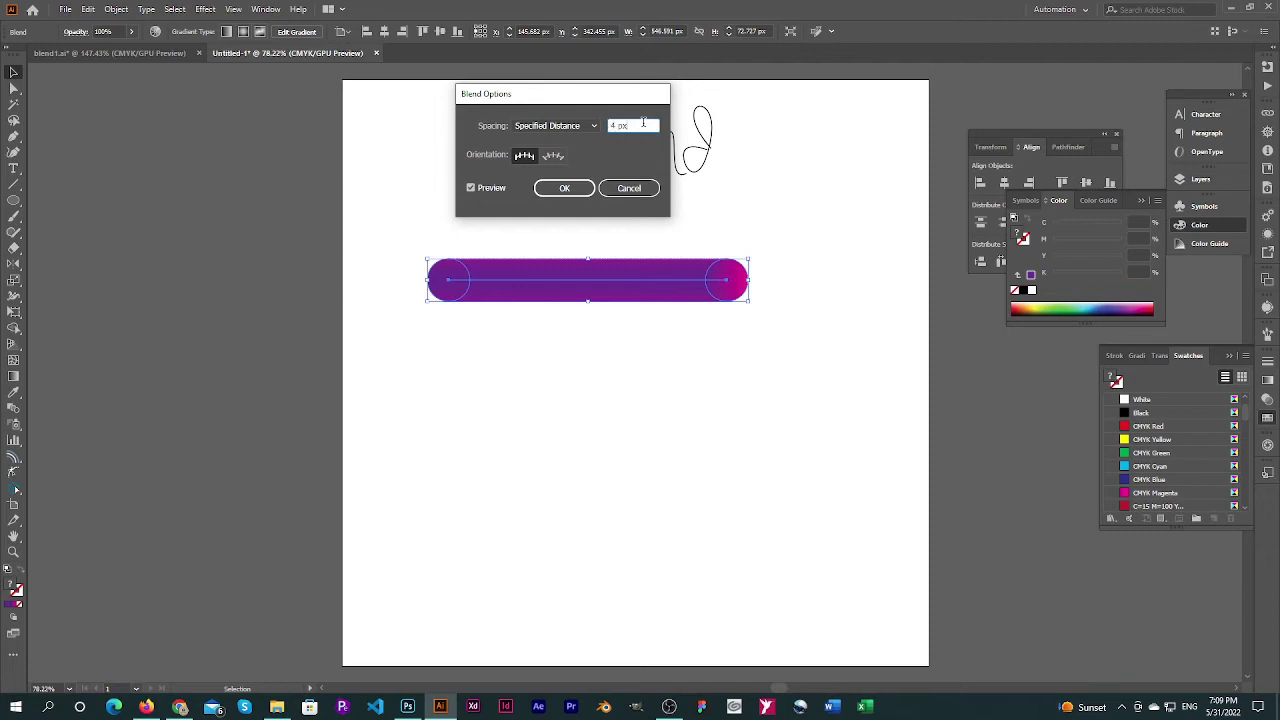
text(0.1)
key(Tab)
text(3)
key(Tab)
click(567, 188)
click(620, 241)
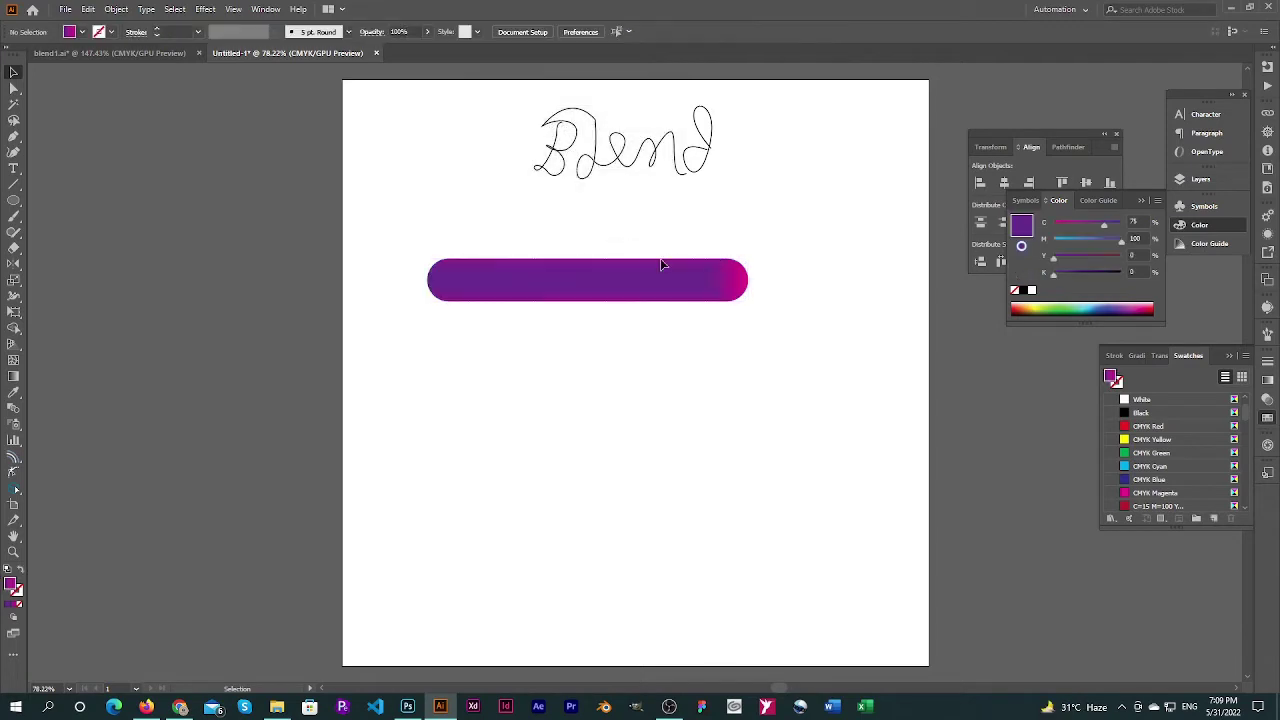
Move the blended bar down about 135 px and enlarge the handwritten "Blend" path proportionally above it
click(660, 263)
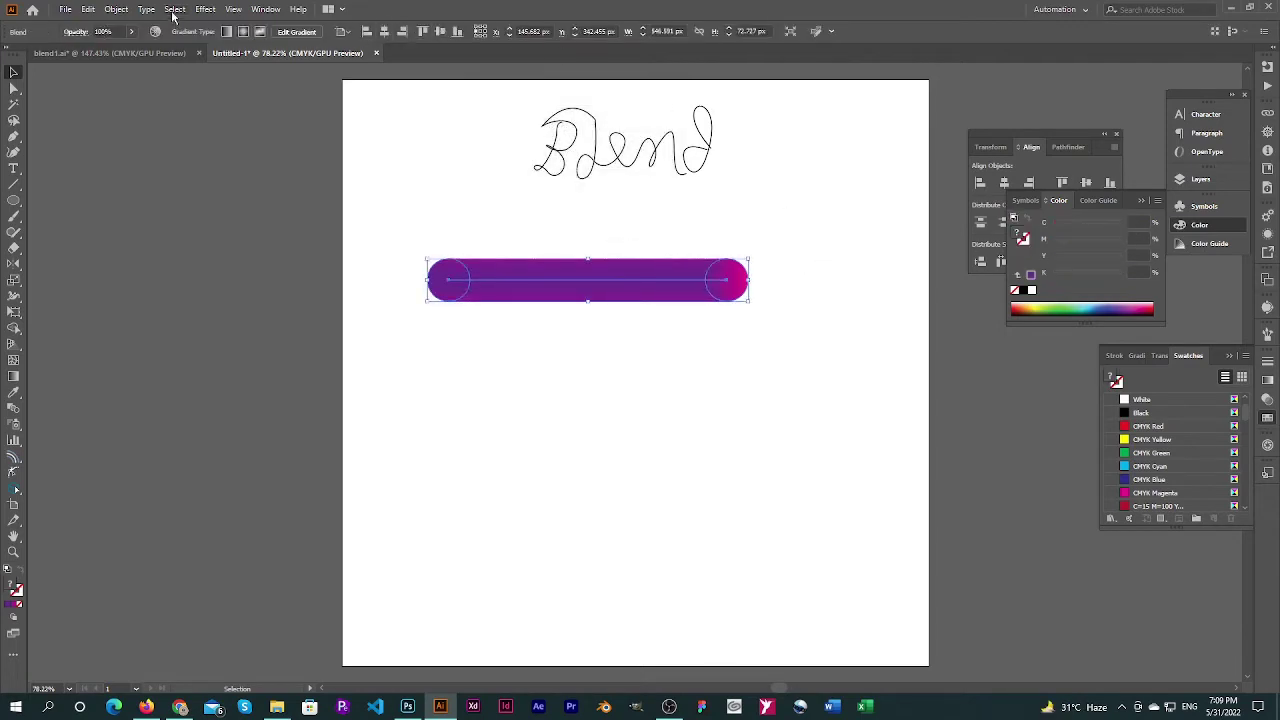
drag(606, 287, 593, 367)
click(822, 115)
drag(821, 110, 469, 194)
drag(625, 190, 628, 277)
click(806, 326)
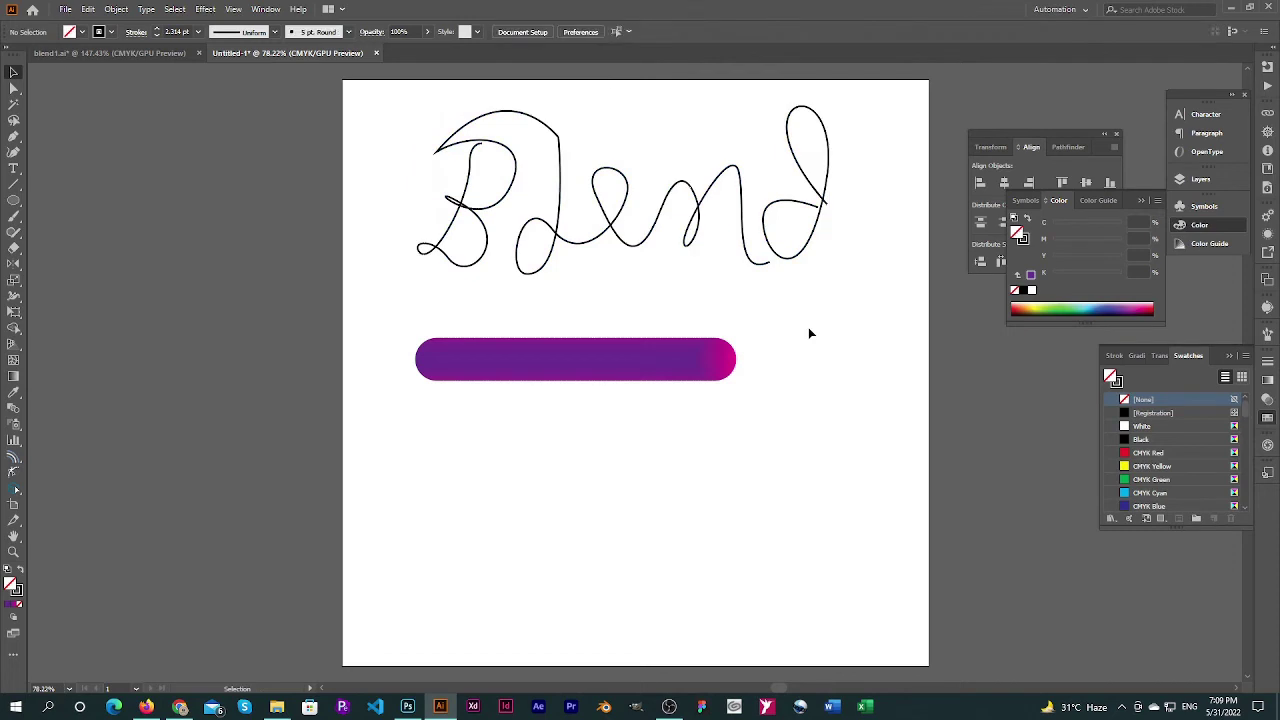
Duplicate the blended bar about 161 px straight below the original
click(635, 372)
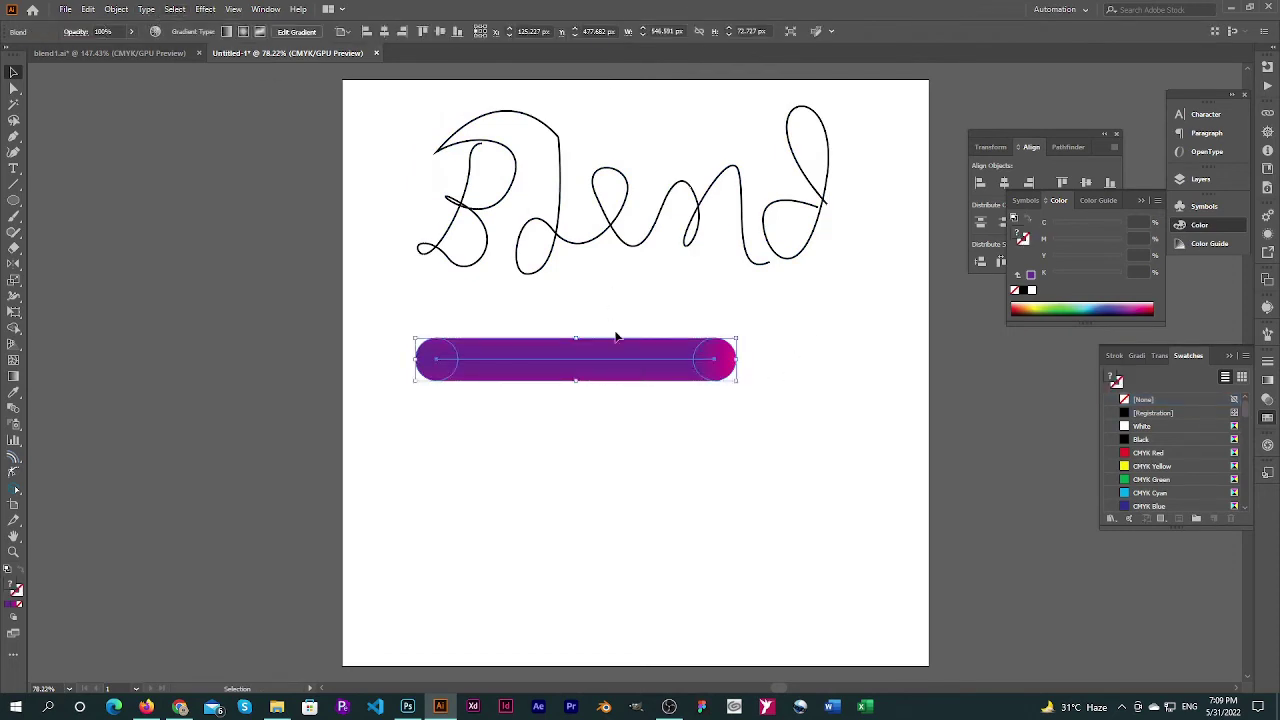
drag(617, 363, 580, 455)
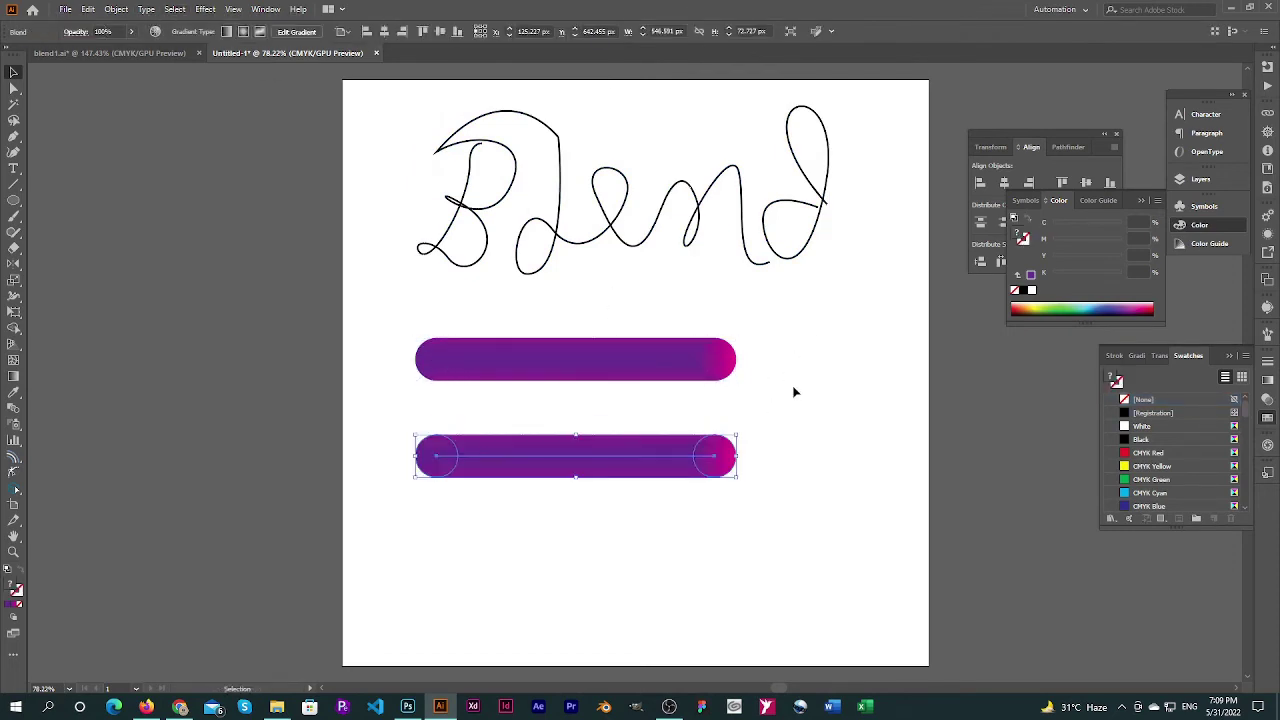
key(ctrl+z)
drag(622, 361, 632, 455)
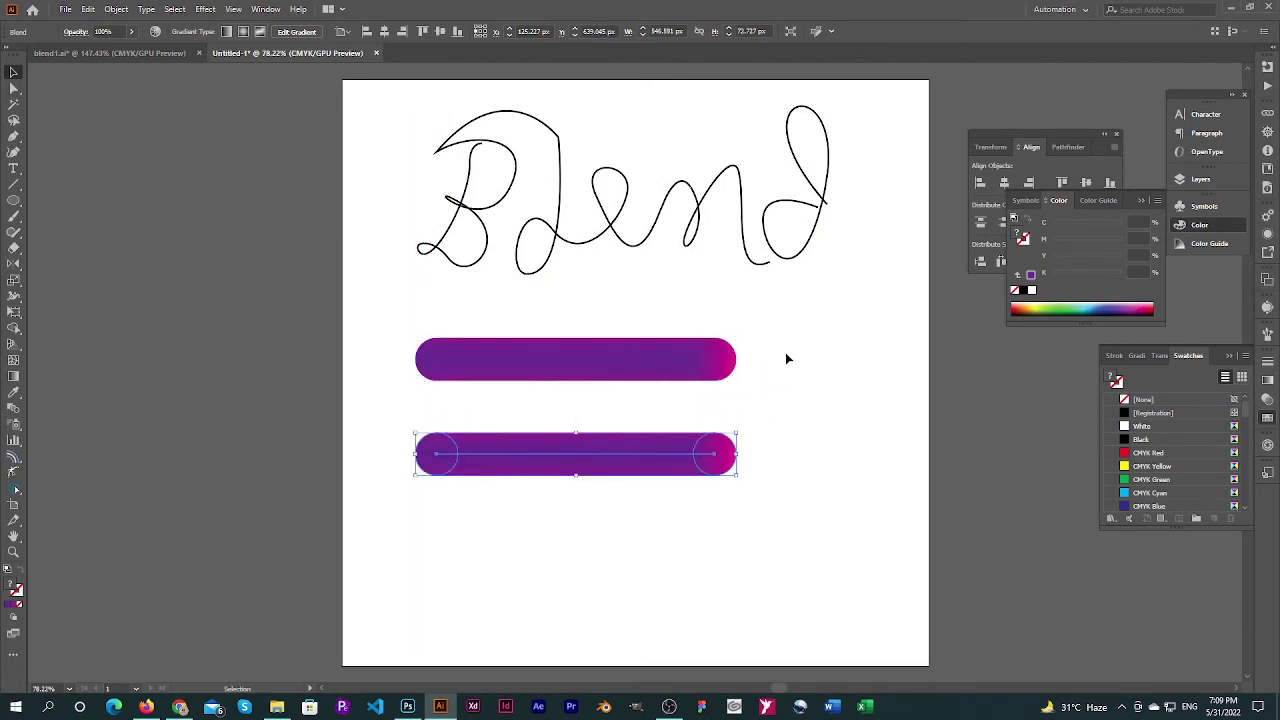
click(800, 330)
Swap the gradient stops of the upper bar's right-end circle so it runs from magenta to violet
click(665, 370)
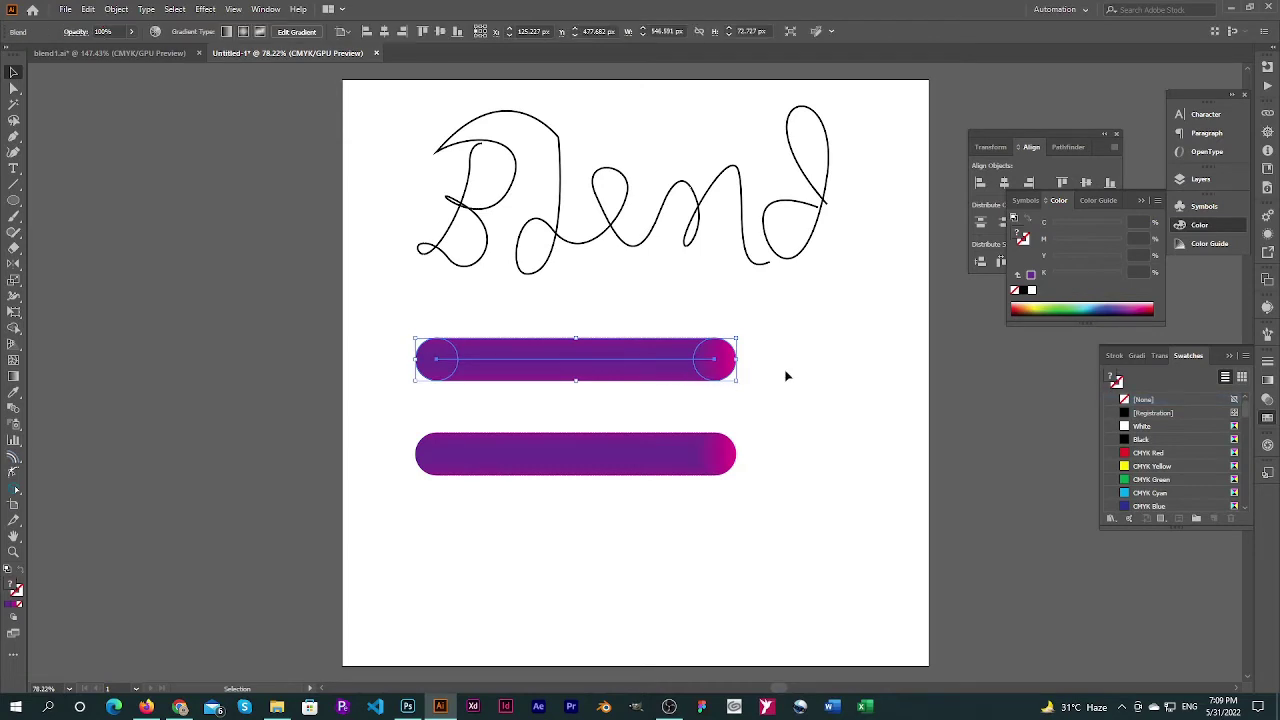
click(786, 371)
click(720, 372)
click(798, 361)
key(a)
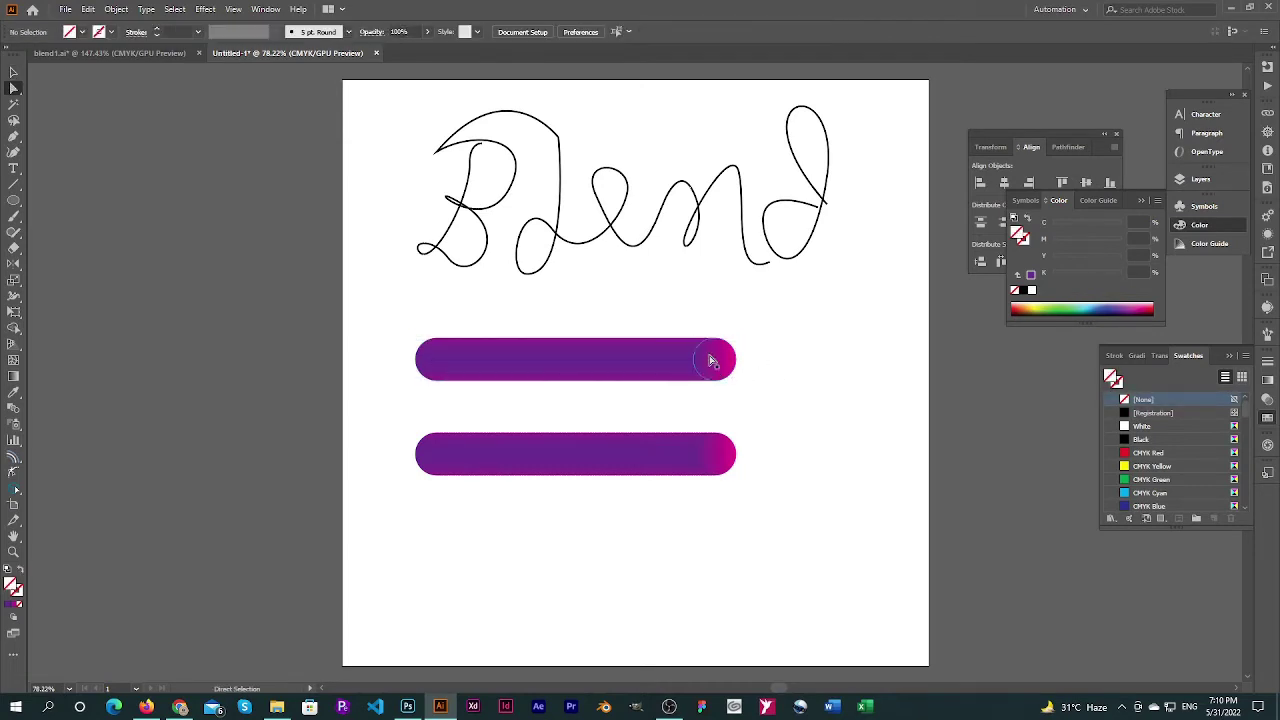
click(713, 360)
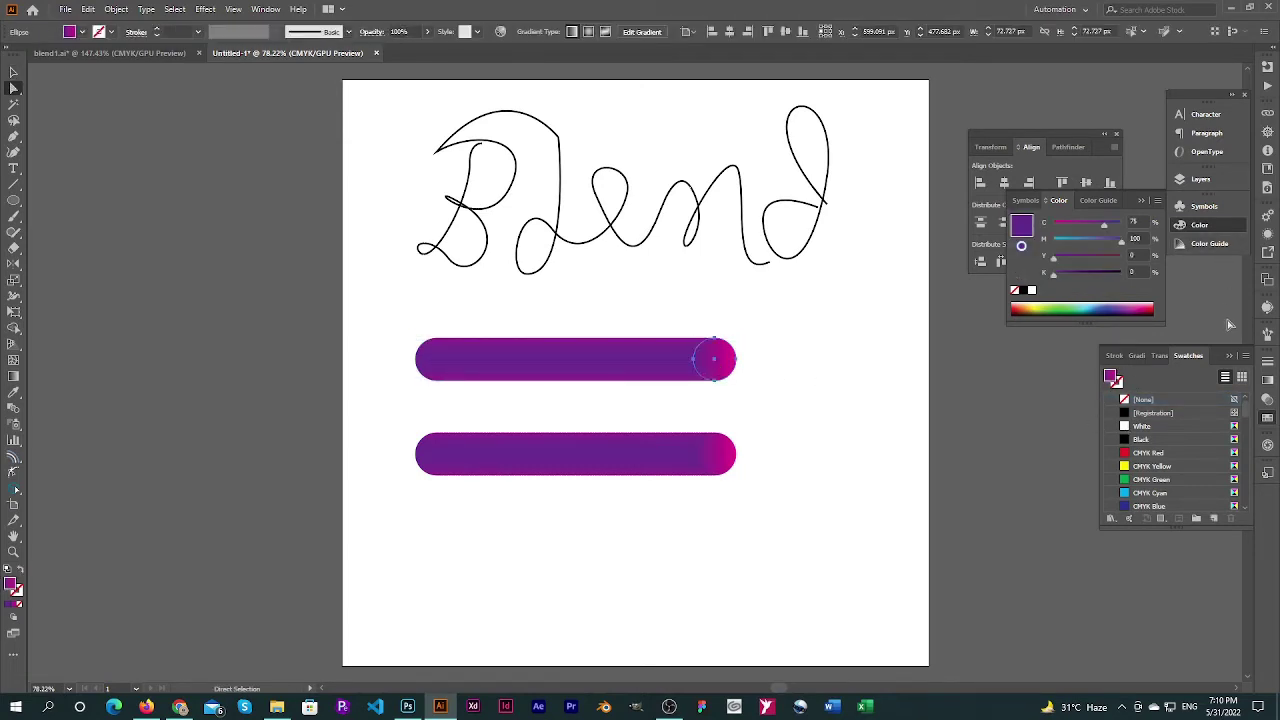
click(1268, 383)
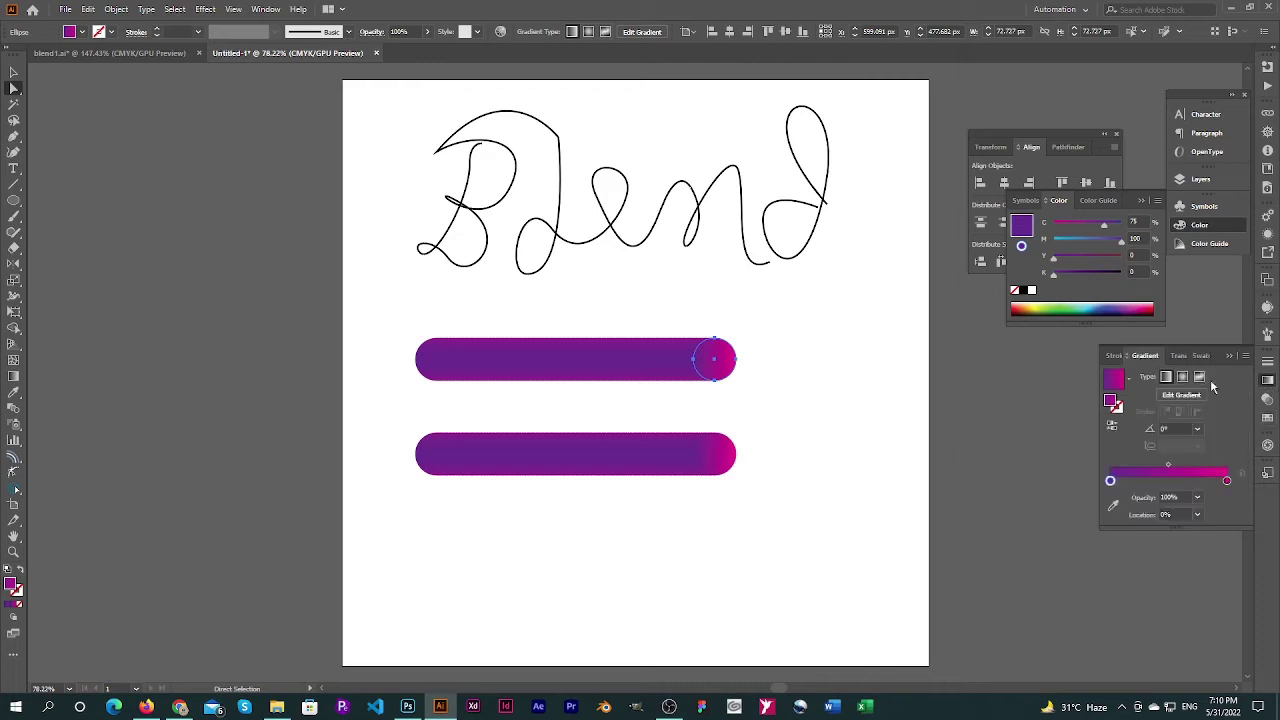
click(1183, 481)
drag(1183, 481, 1242, 485)
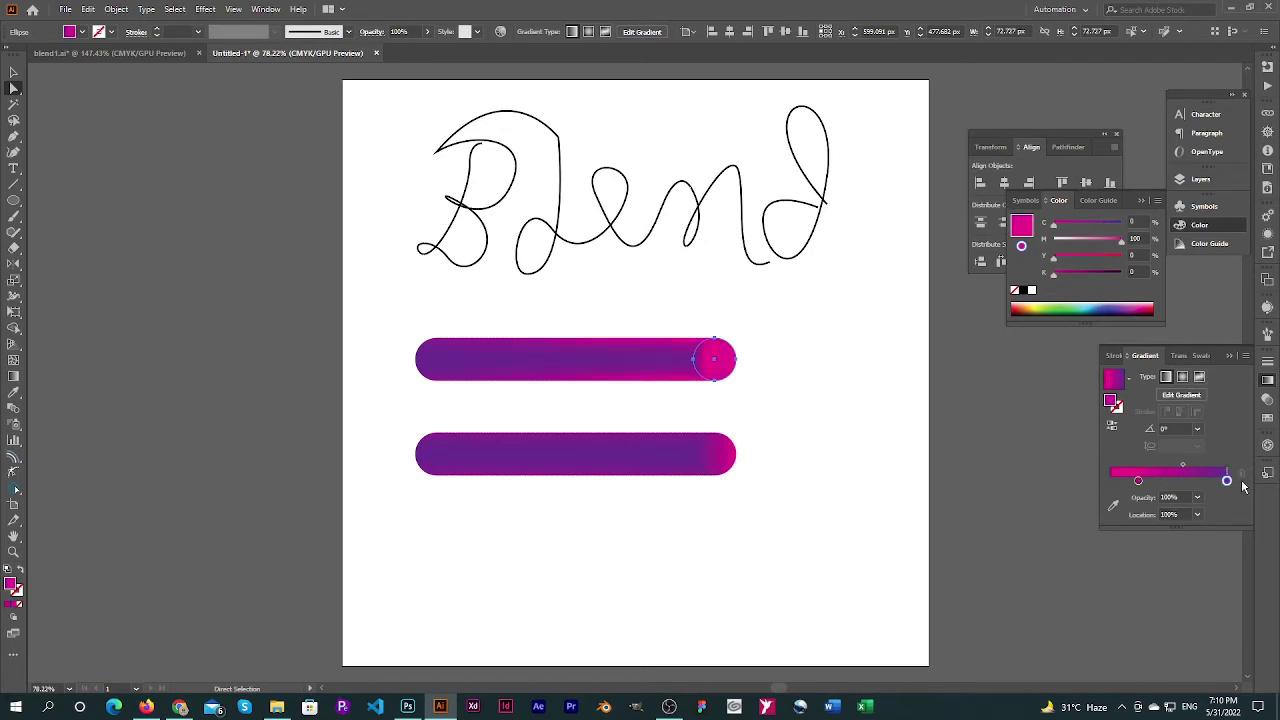
drag(1139, 483, 1079, 479)
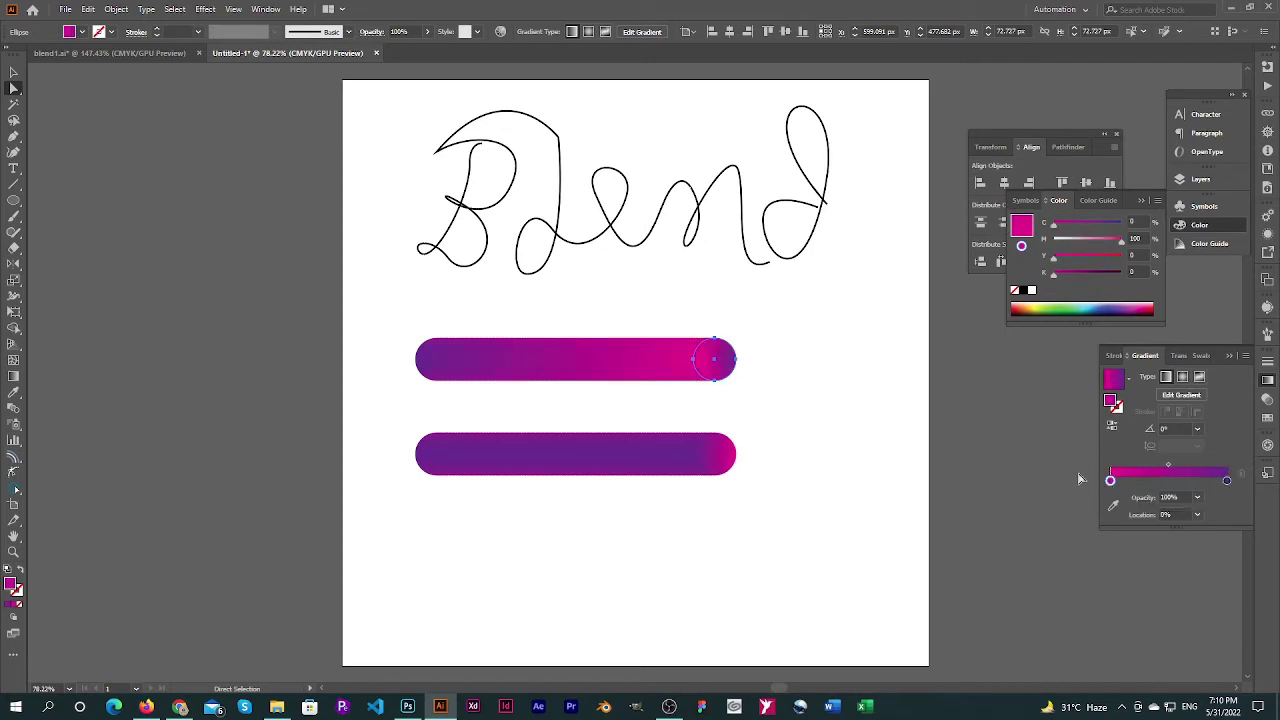
click(821, 404)
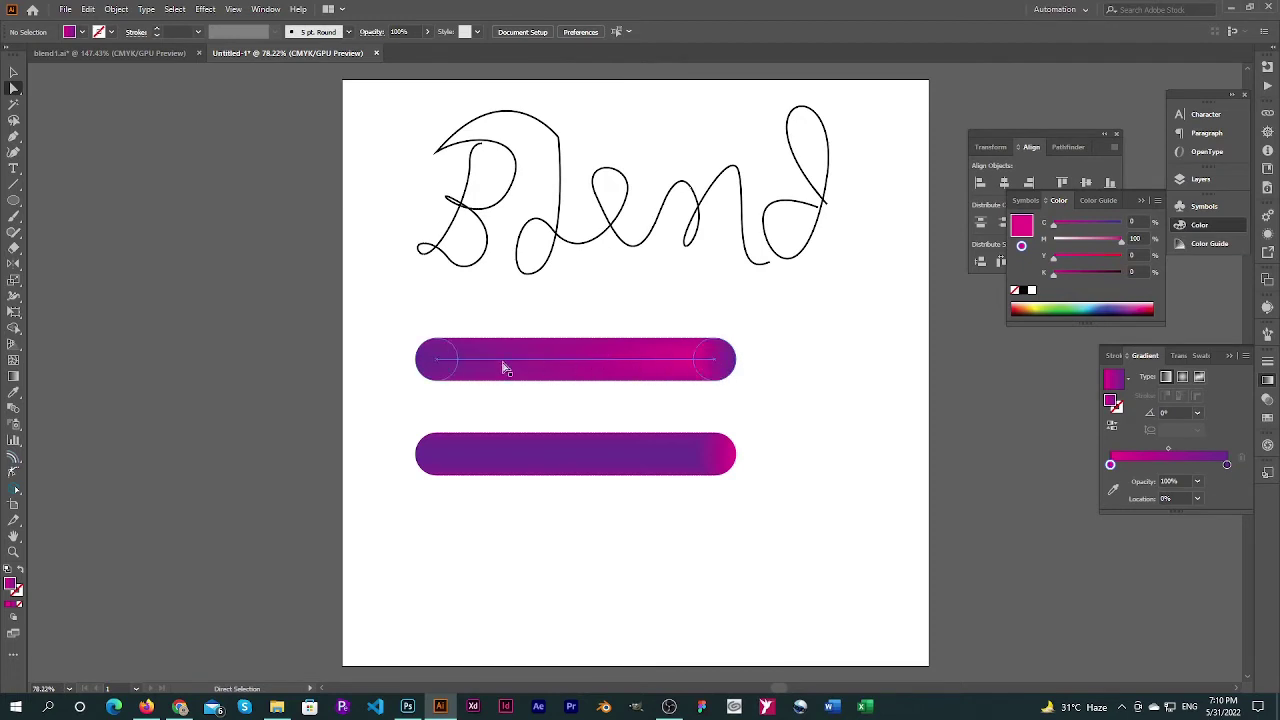
Recolour the first gradient stop of the upper bar's left-end circle with the dark blue swatch C=100 M=100 Y=25 K=25
click(445, 366)
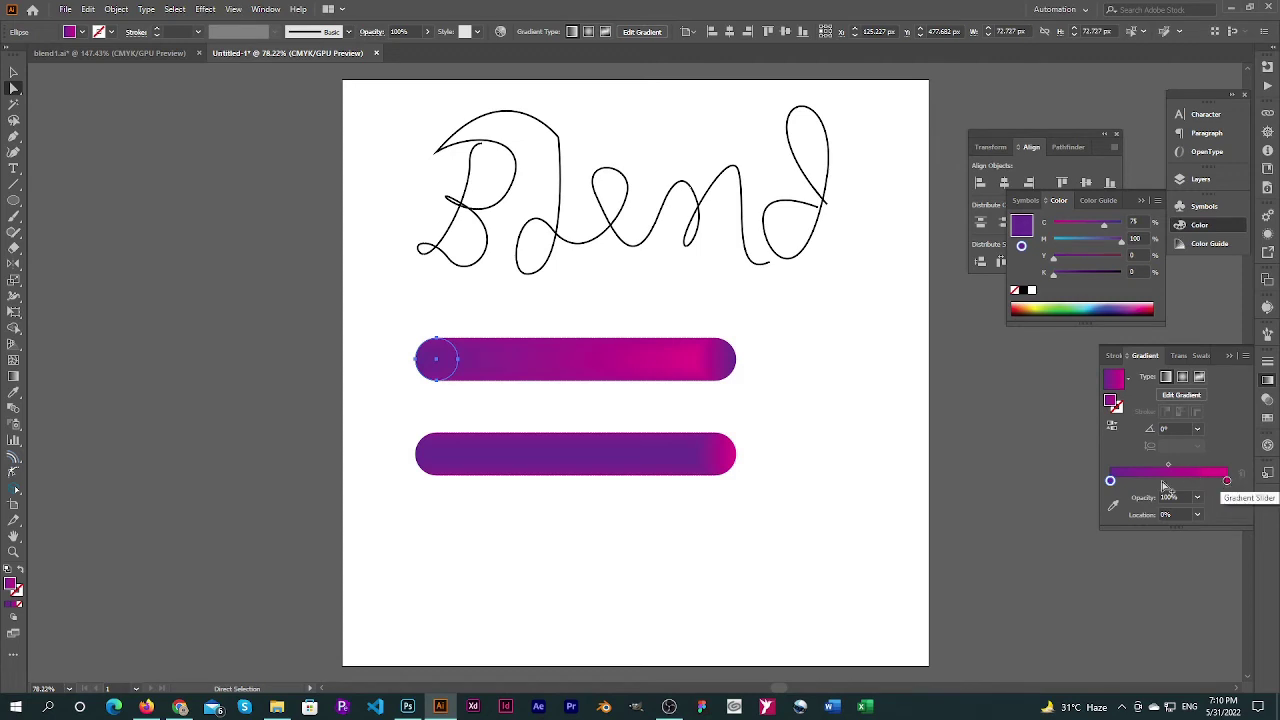
double_click(1110, 481)
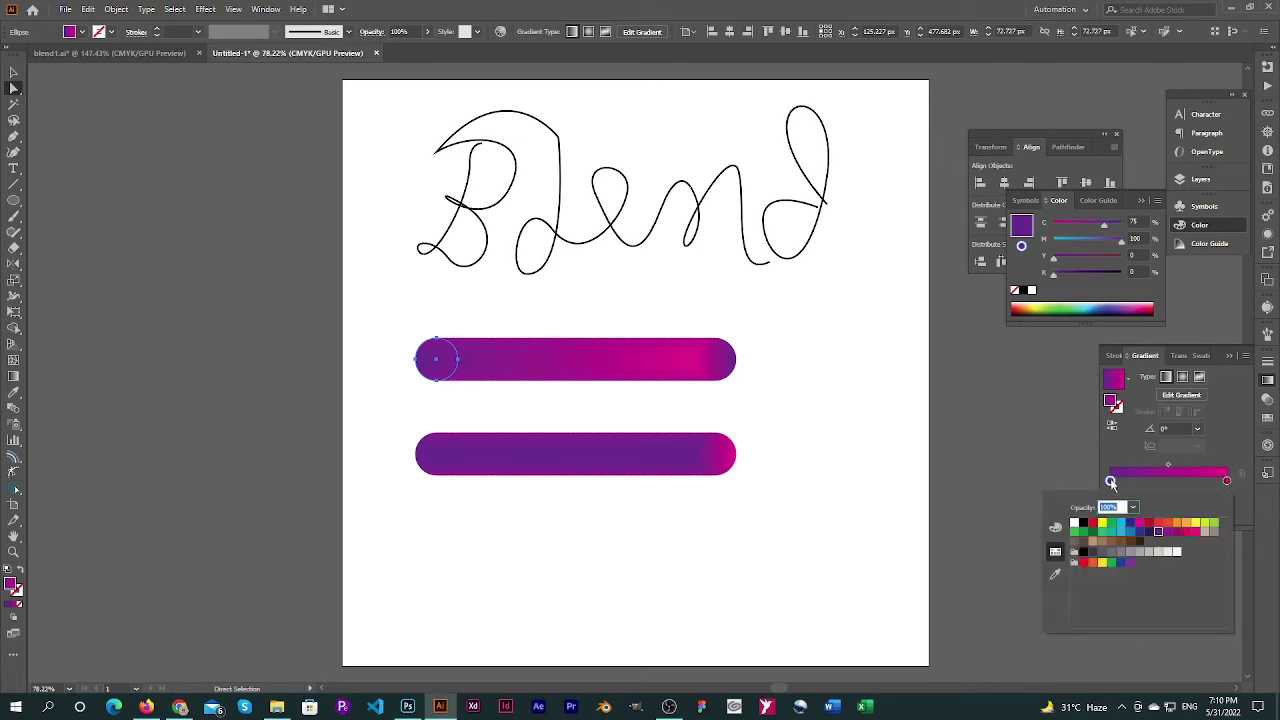
click(1149, 533)
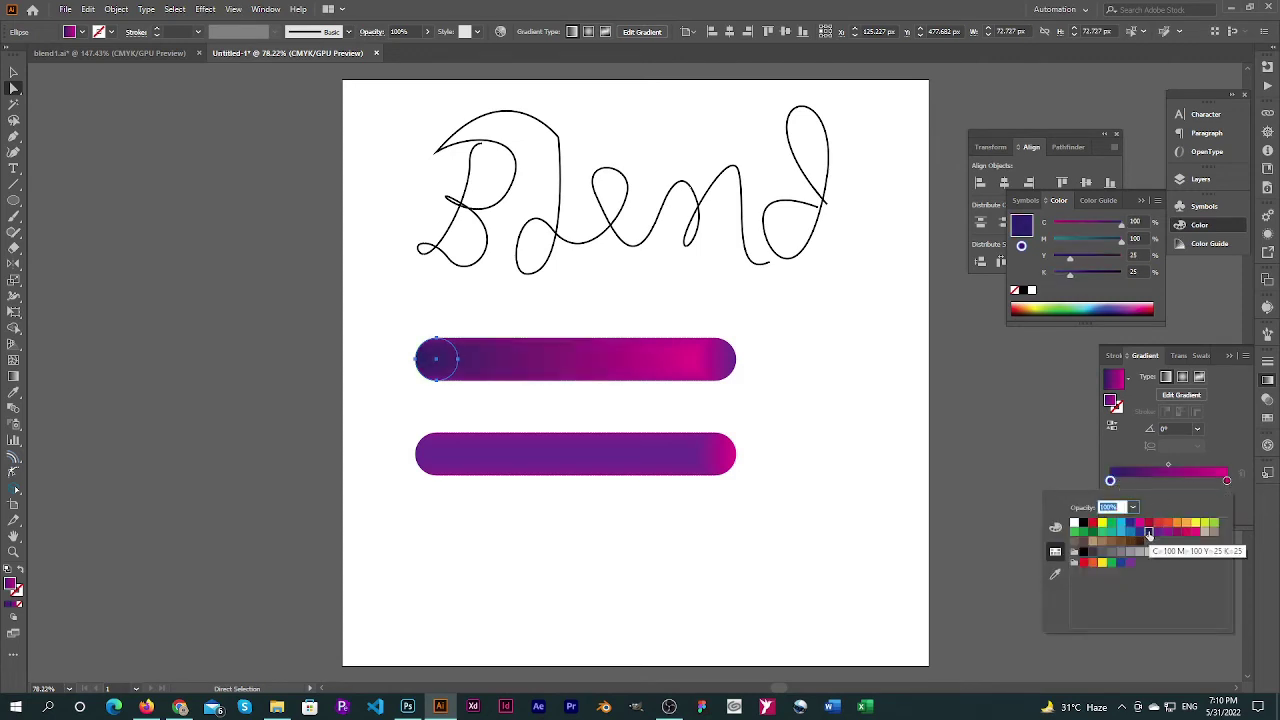
click(1186, 532)
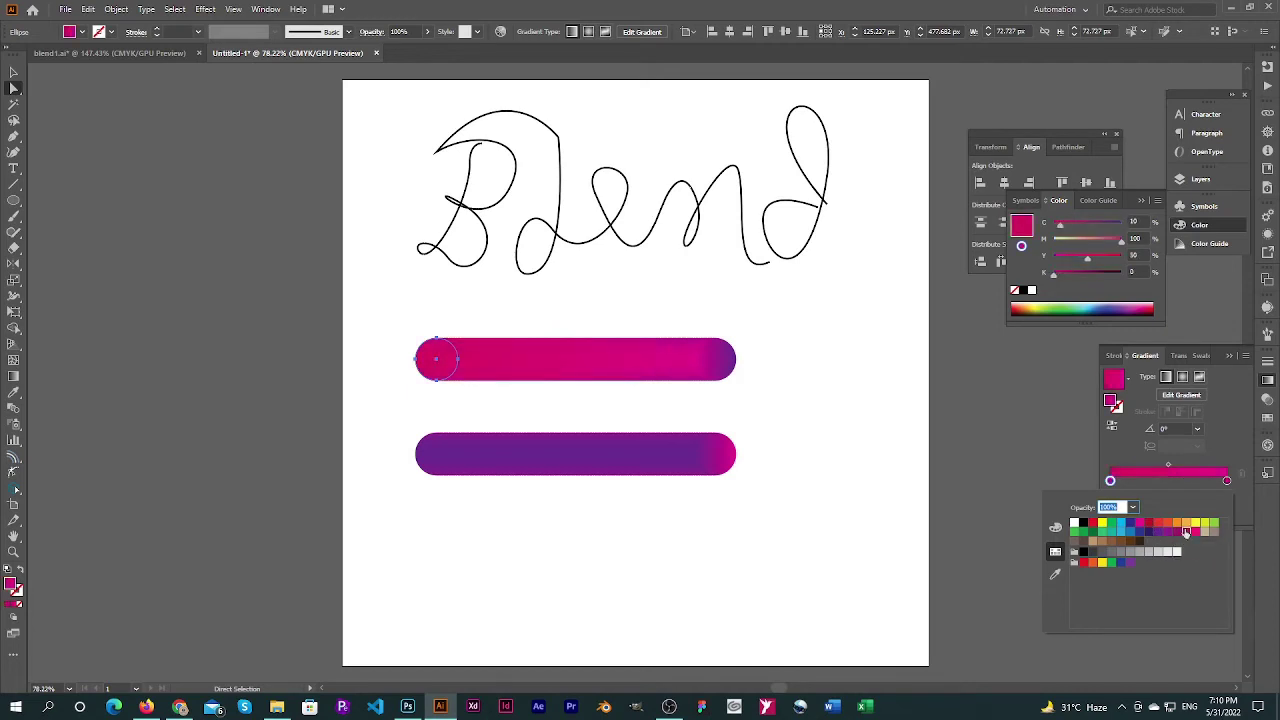
click(1179, 523)
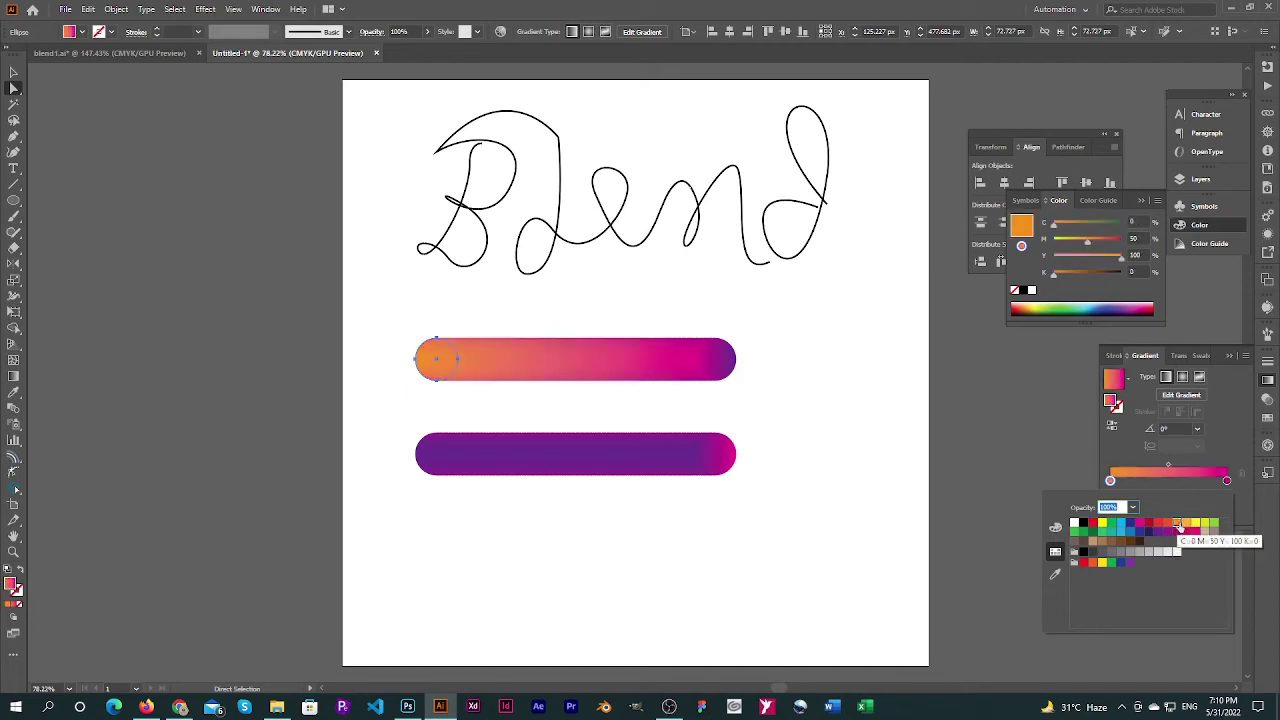
click(1211, 526)
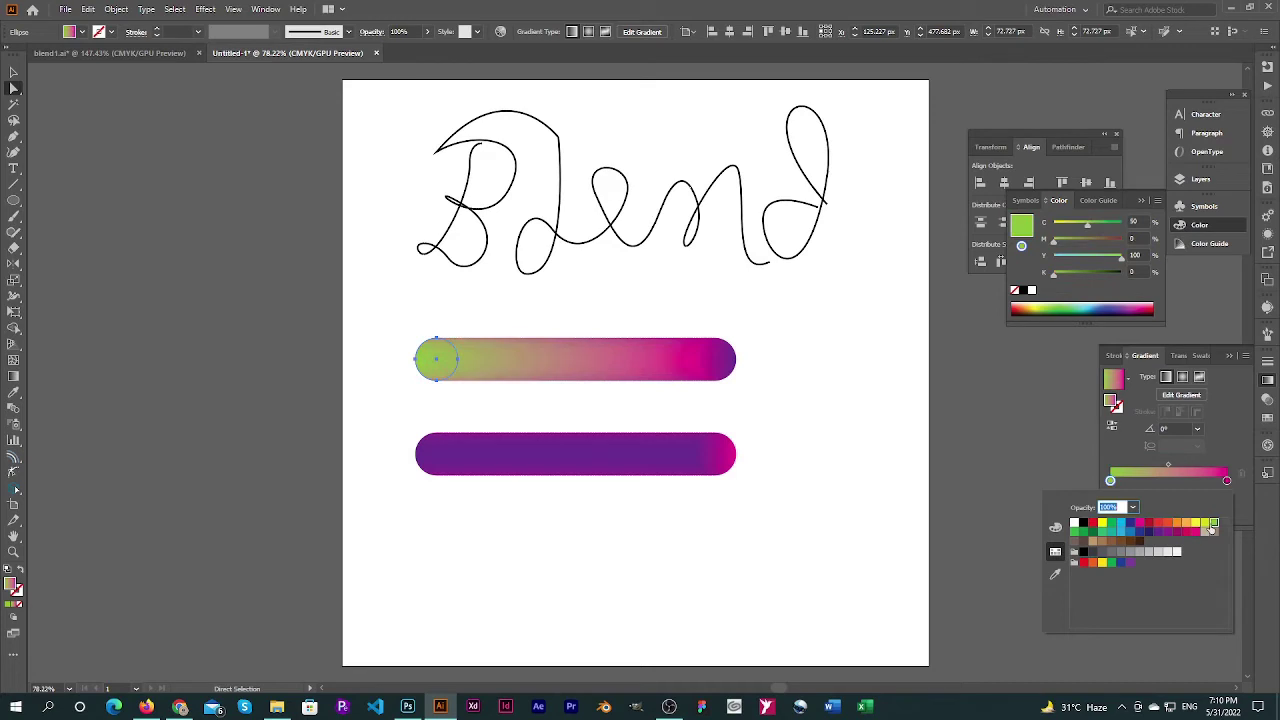
click(1178, 532)
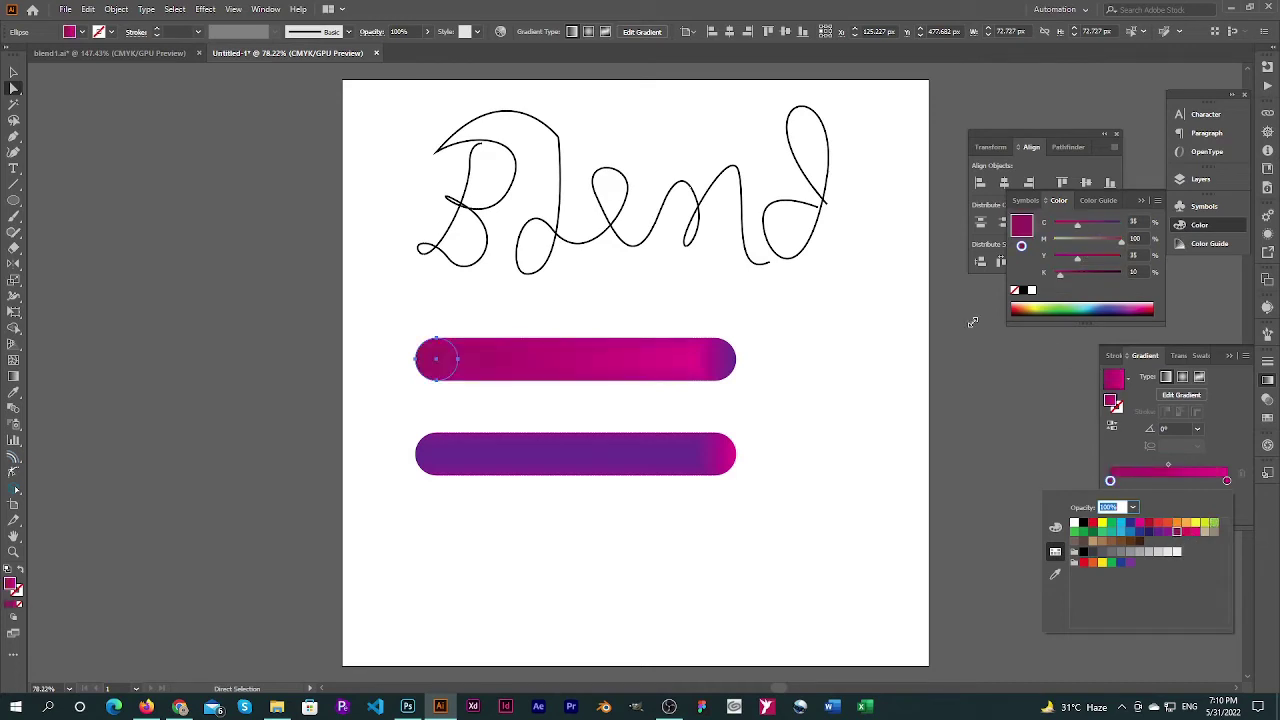
click(1167, 531)
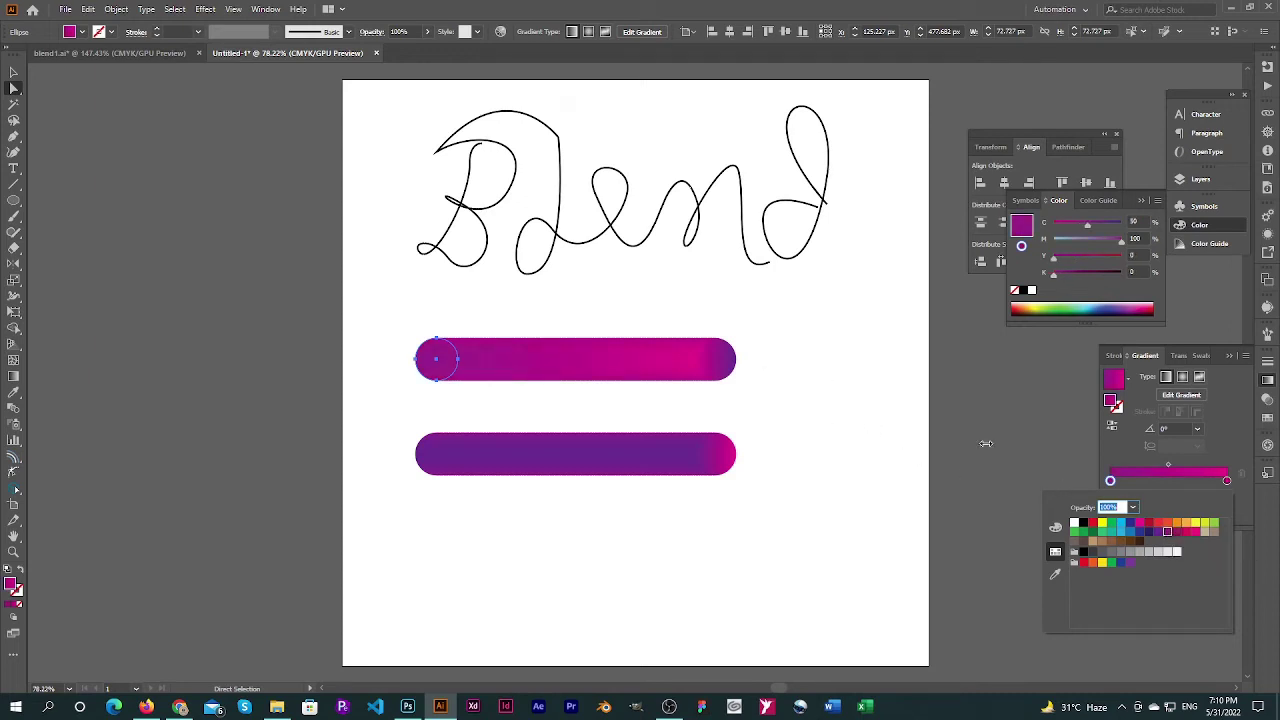
click(1110, 482)
double_click(1110, 482)
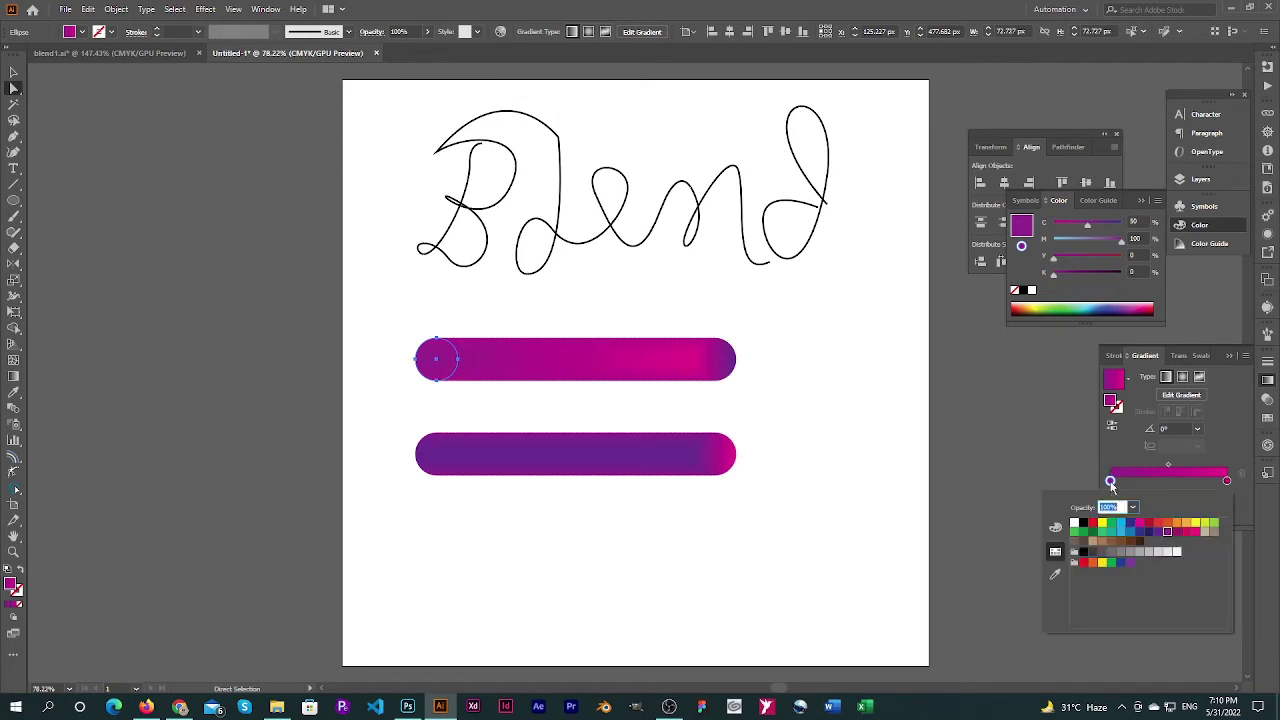
click(1151, 533)
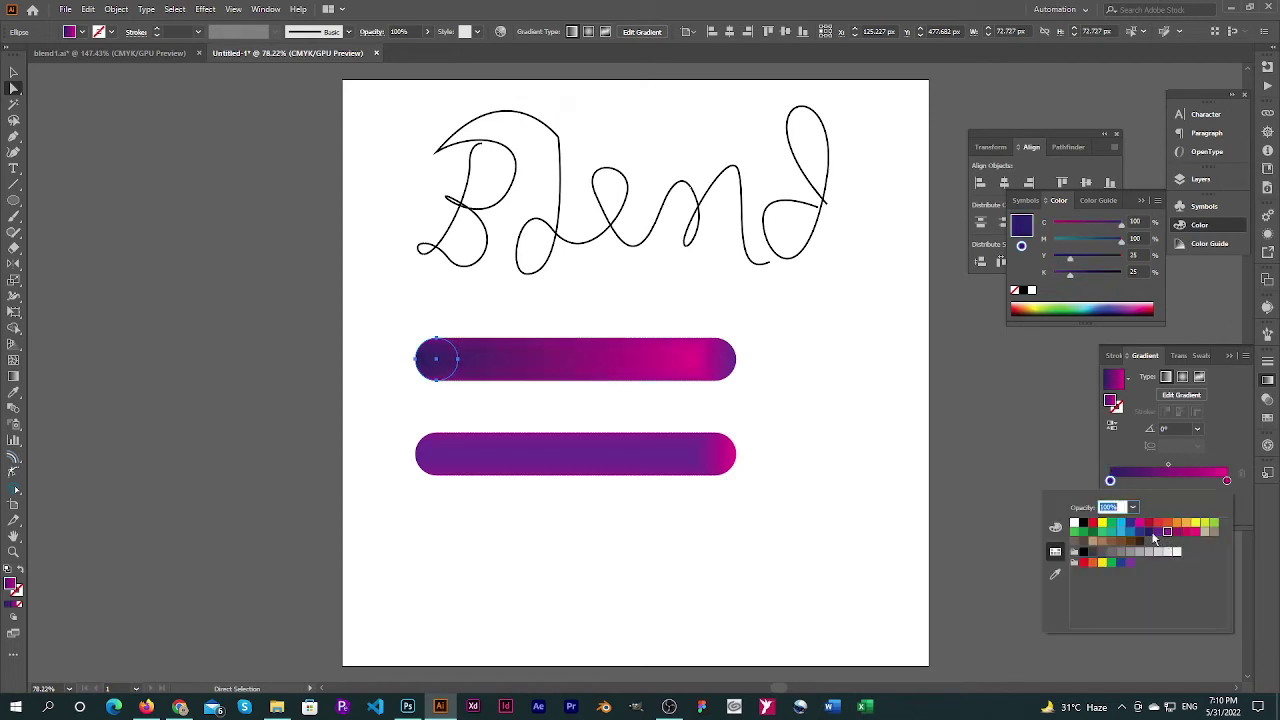
click(786, 358)
click(788, 358)
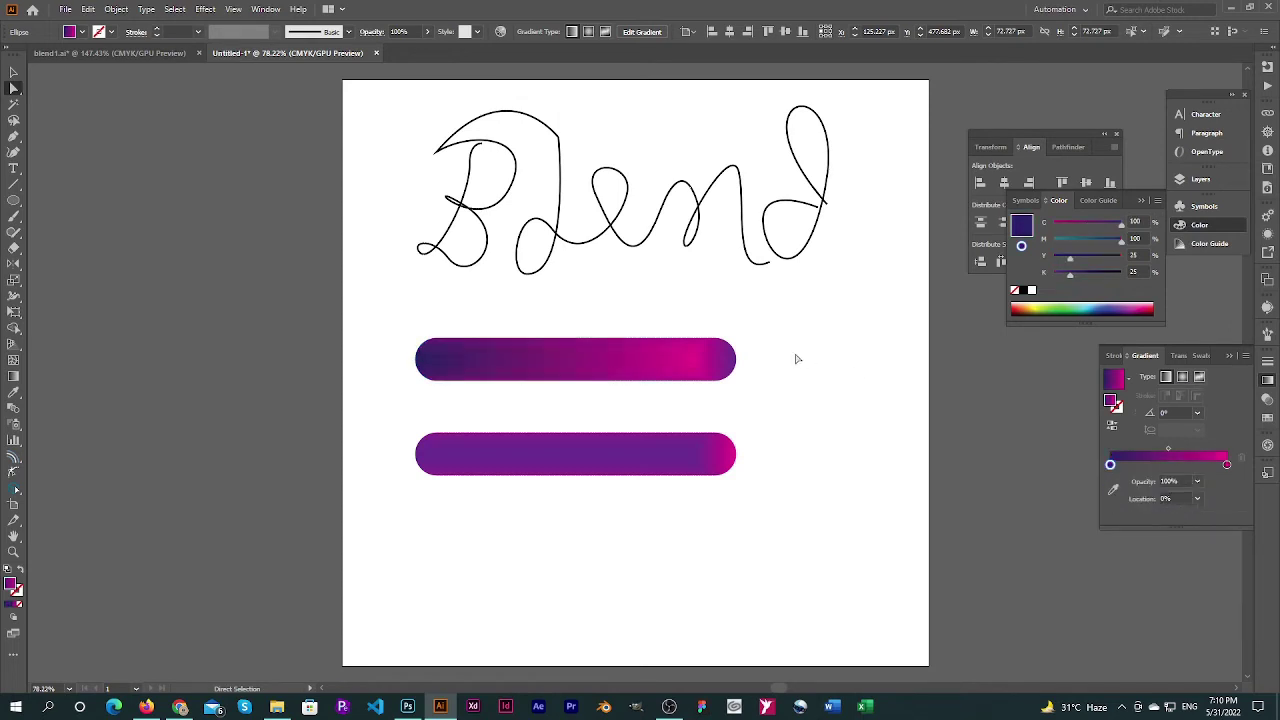
Shrink the upper bar's left-end circle proportionally around its centre to about 40 px wide
click(434, 361)
click(451, 394)
click(449, 372)
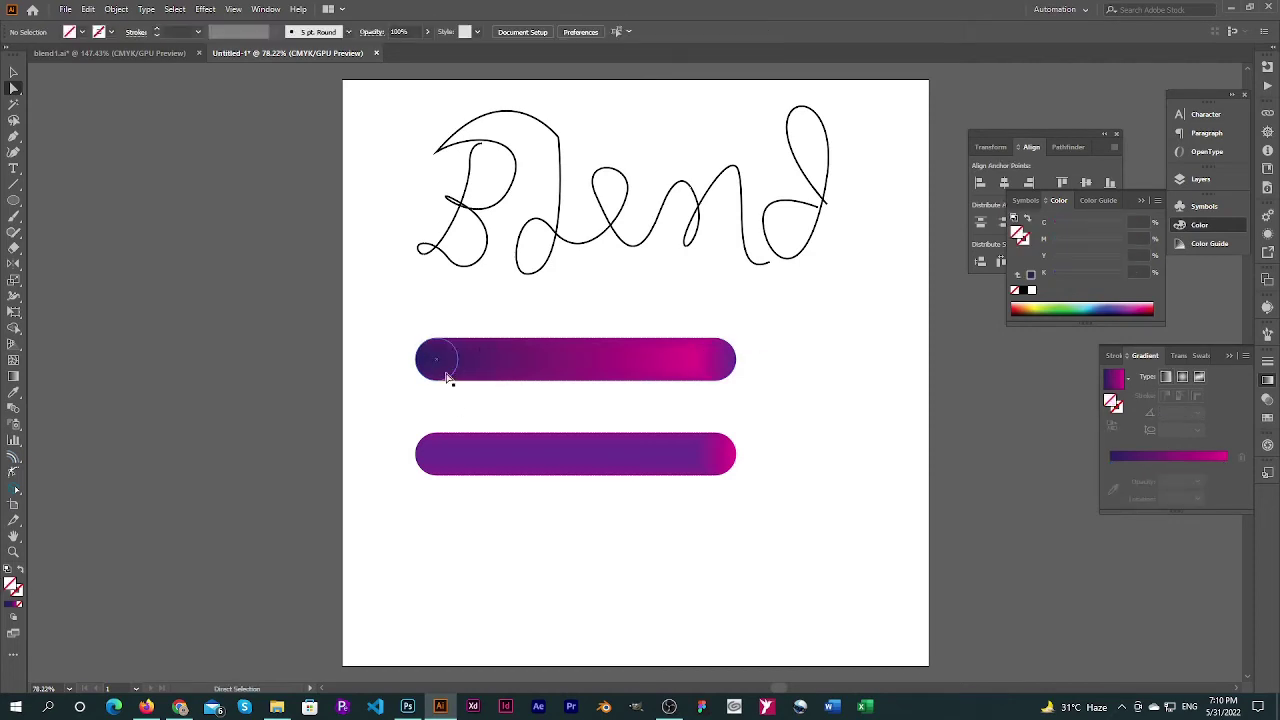
key(v)
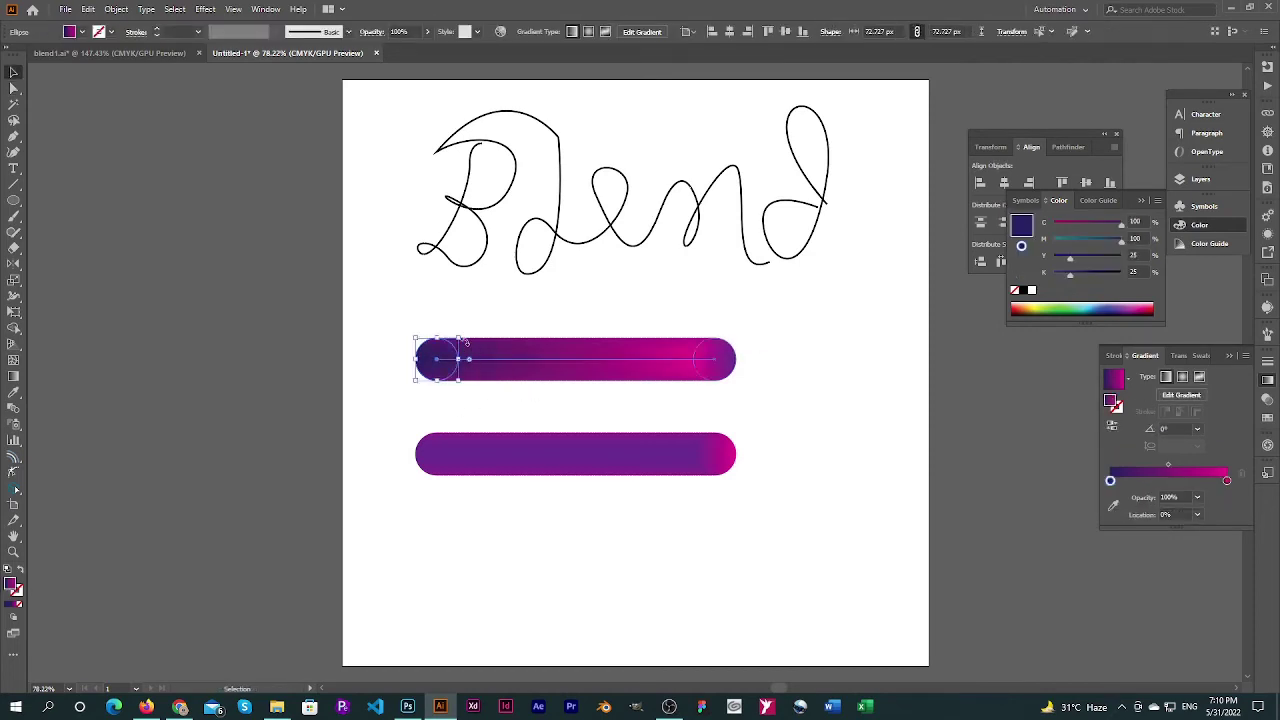
drag(461, 340, 450, 349)
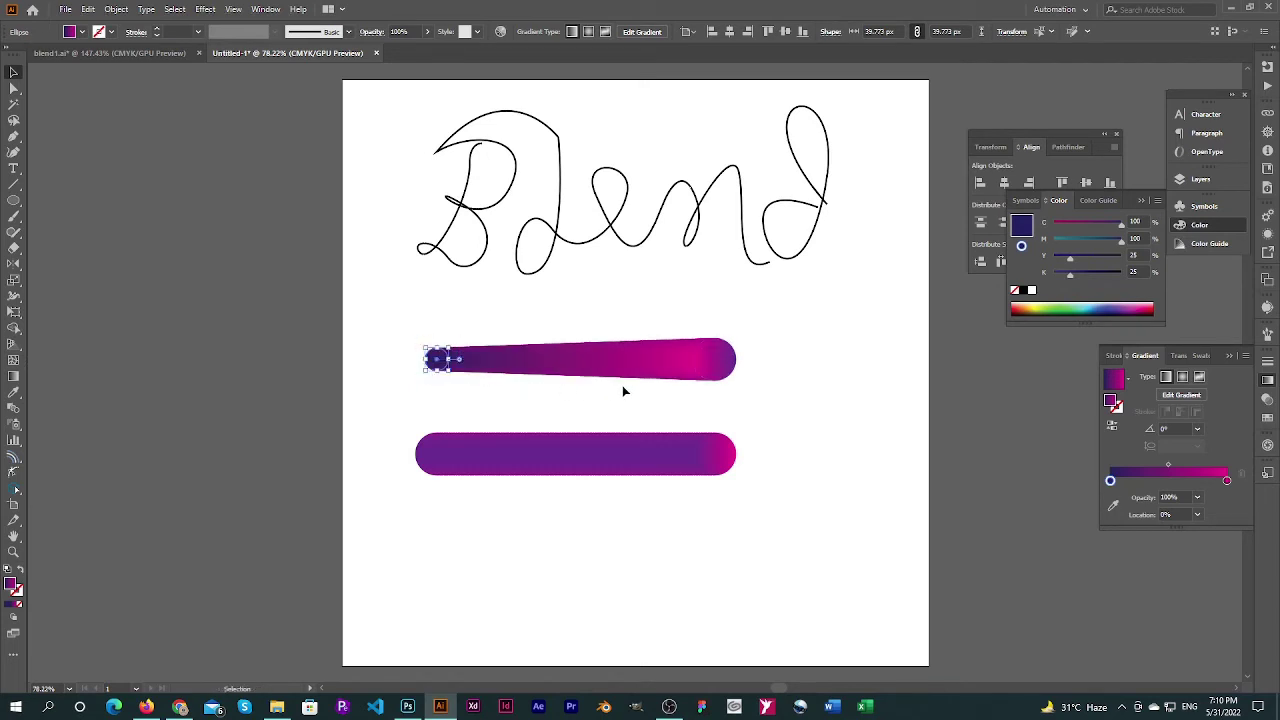
click(792, 375)
Shrink the upper bar's right-end circle proportionally around its centre to about 40 px wide
key(a)
click(730, 362)
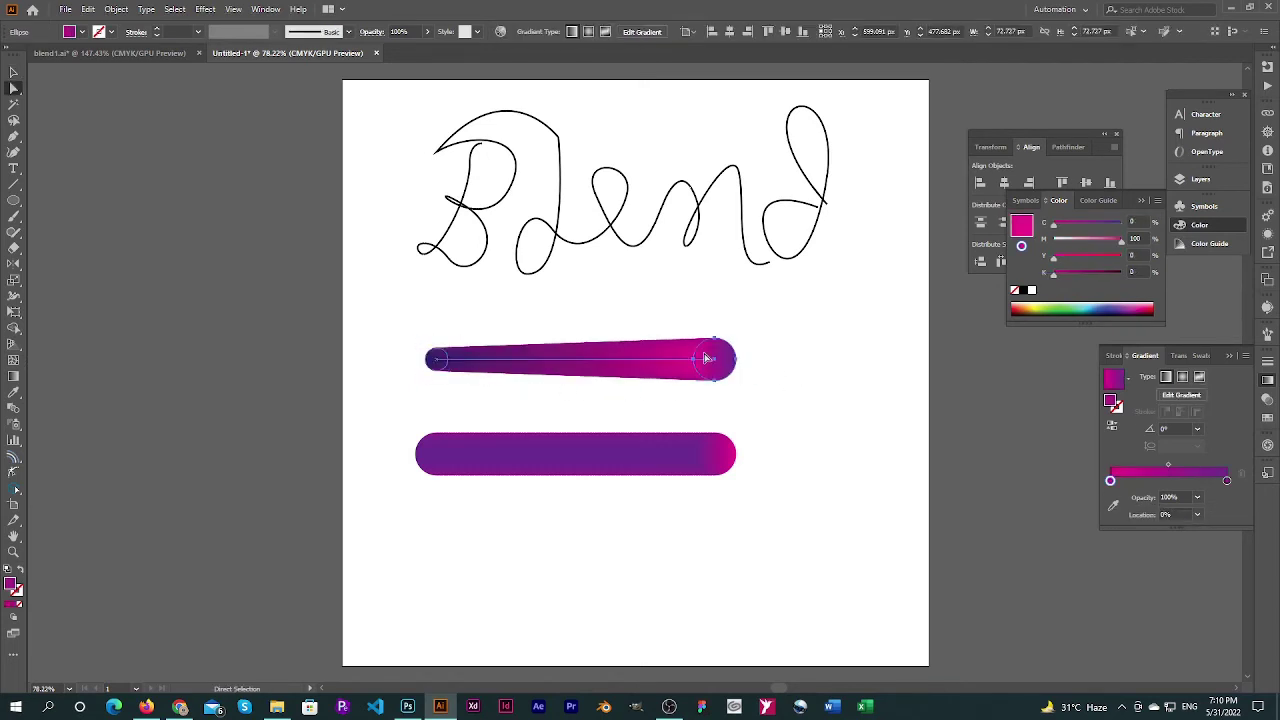
click(716, 357)
key(v)
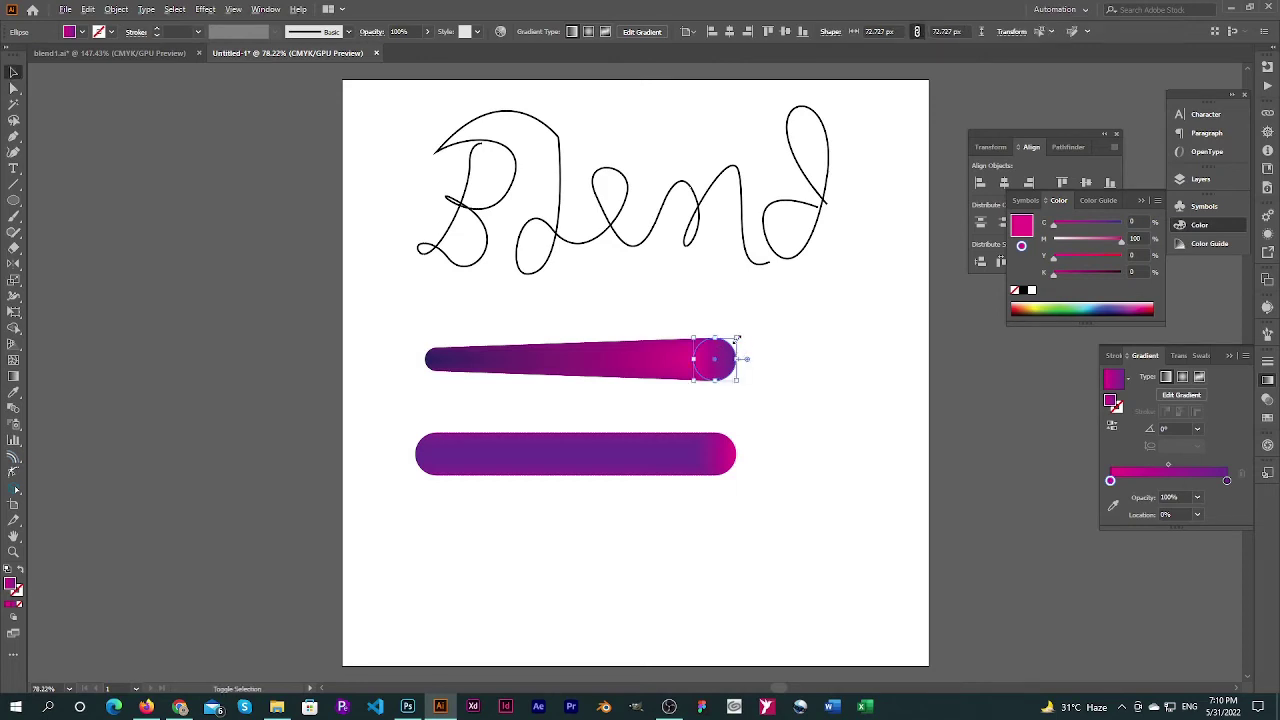
drag(737, 341, 739, 349)
click(769, 338)
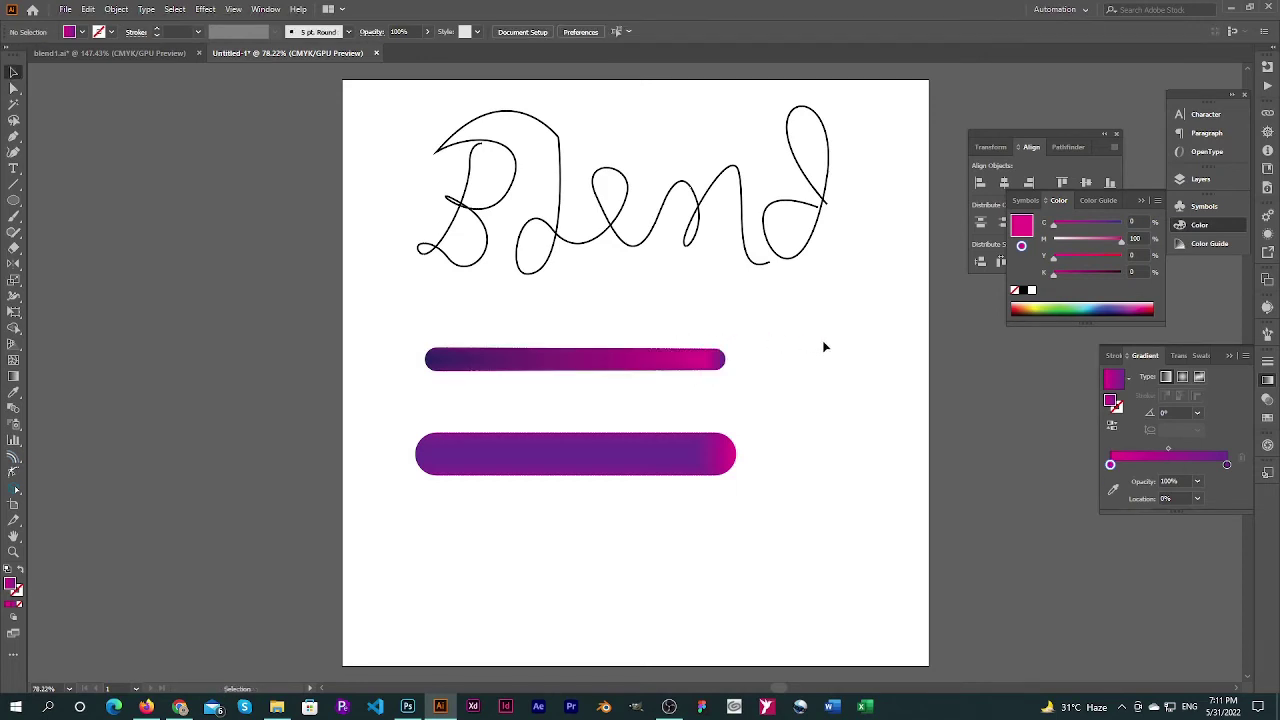
Duplicate the slim blended bar straight down to just below the thick bar
click(628, 364)
drag(628, 364, 628, 520)
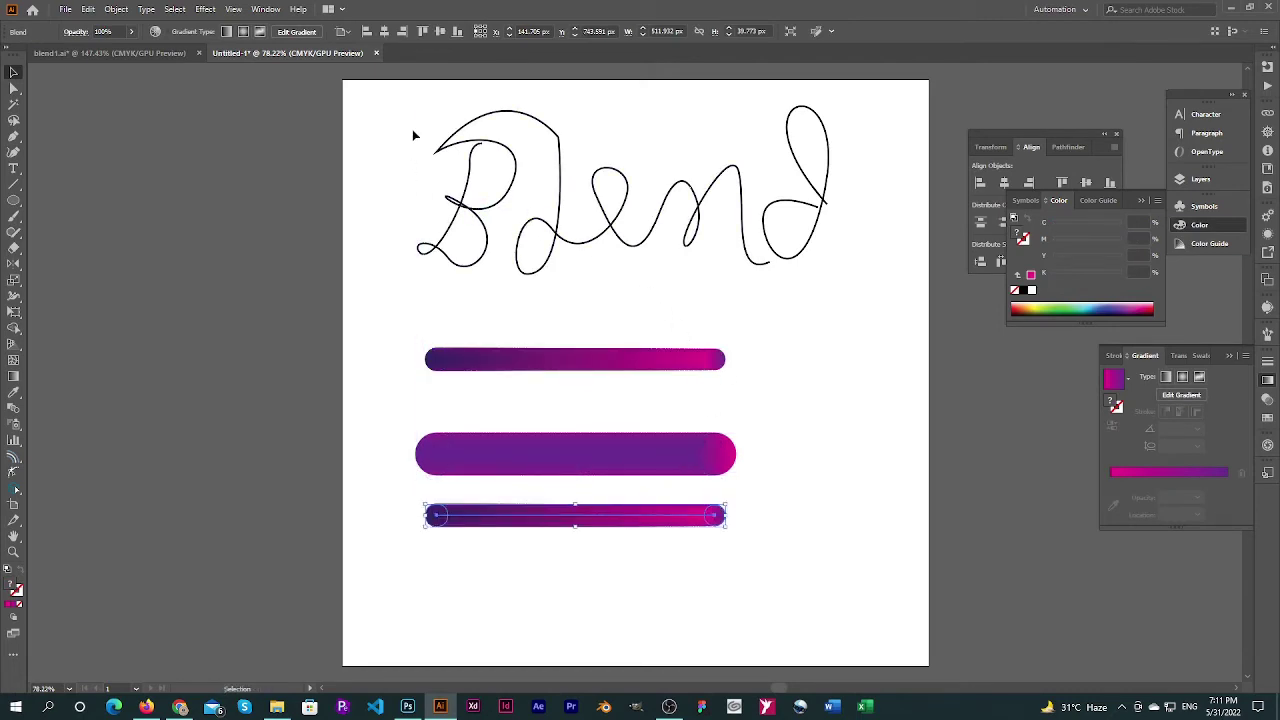
drag(428, 142, 737, 306)
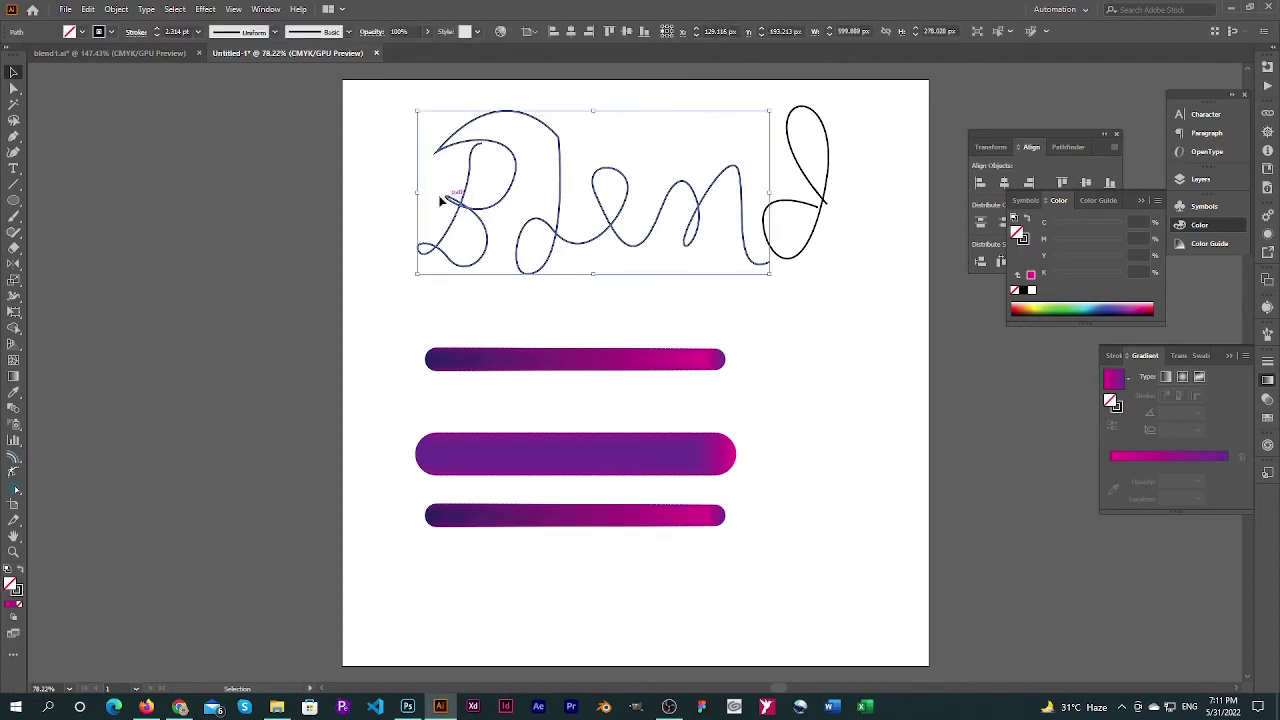
drag(372, 150, 709, 269)
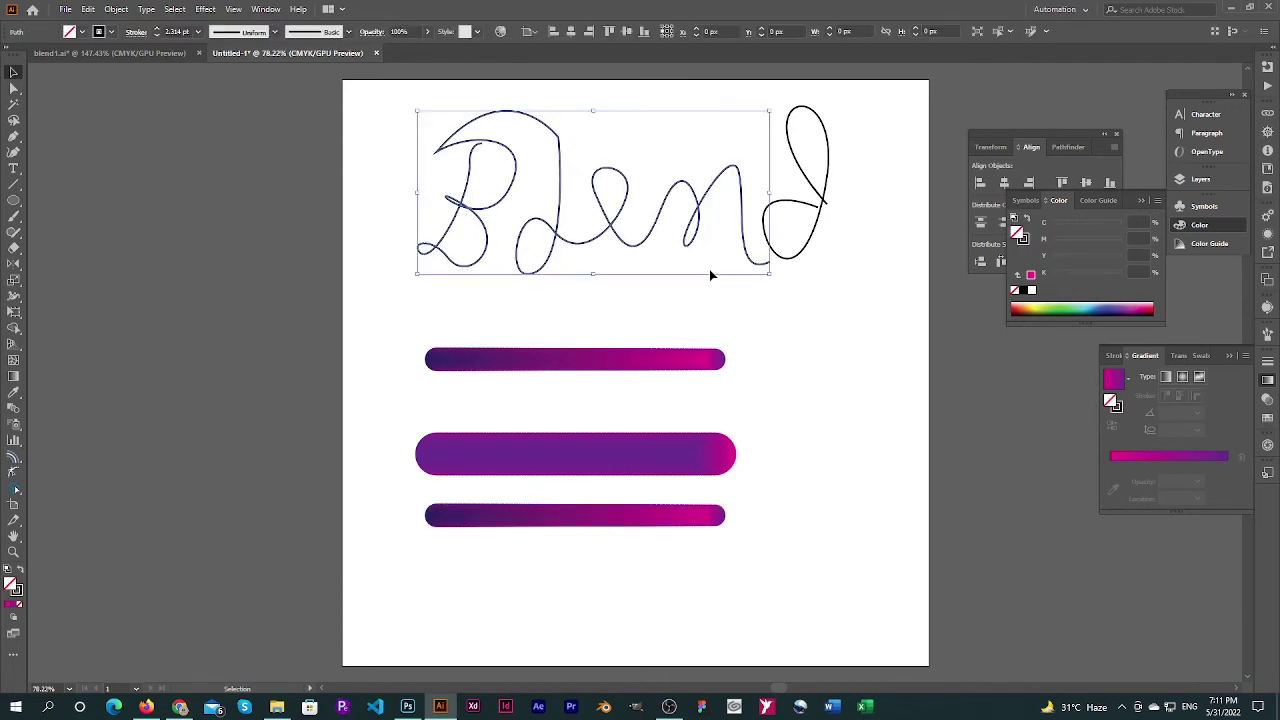
click(656, 299)
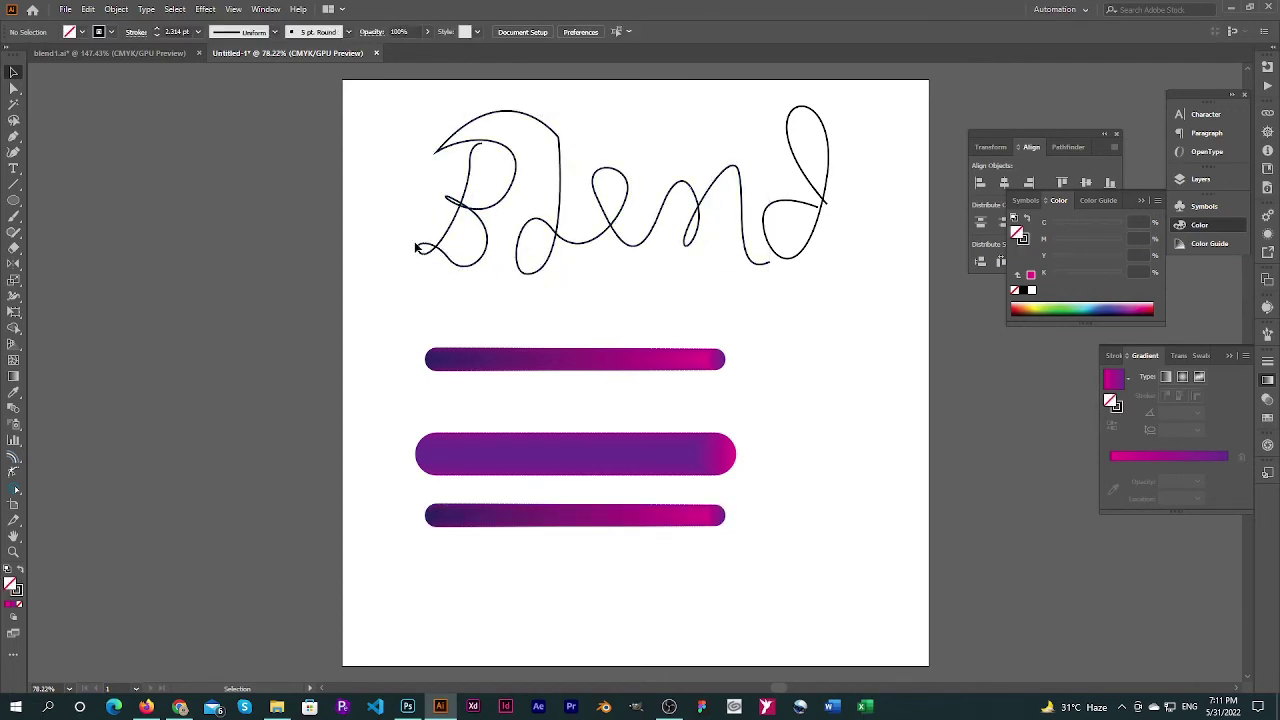
Replace the spine of the upper slim bar's blend with the handwritten "Blen" path
drag(405, 222, 463, 283)
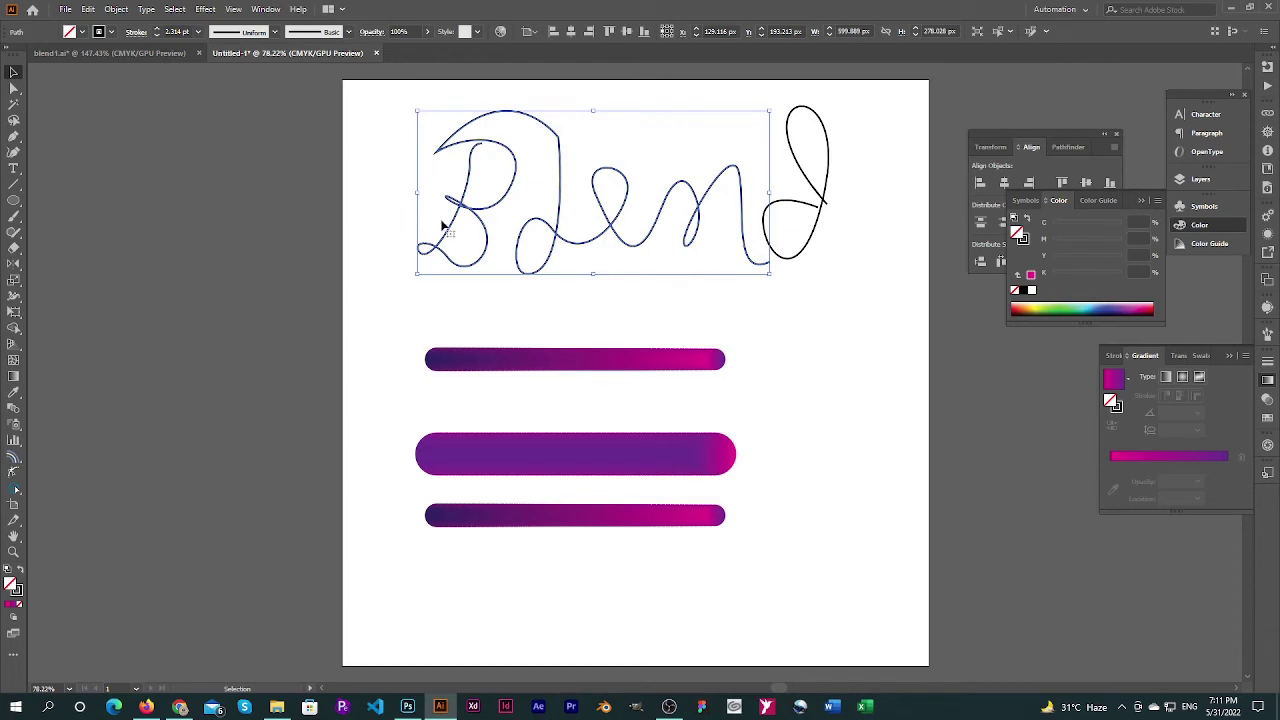
drag(552, 324, 571, 366)
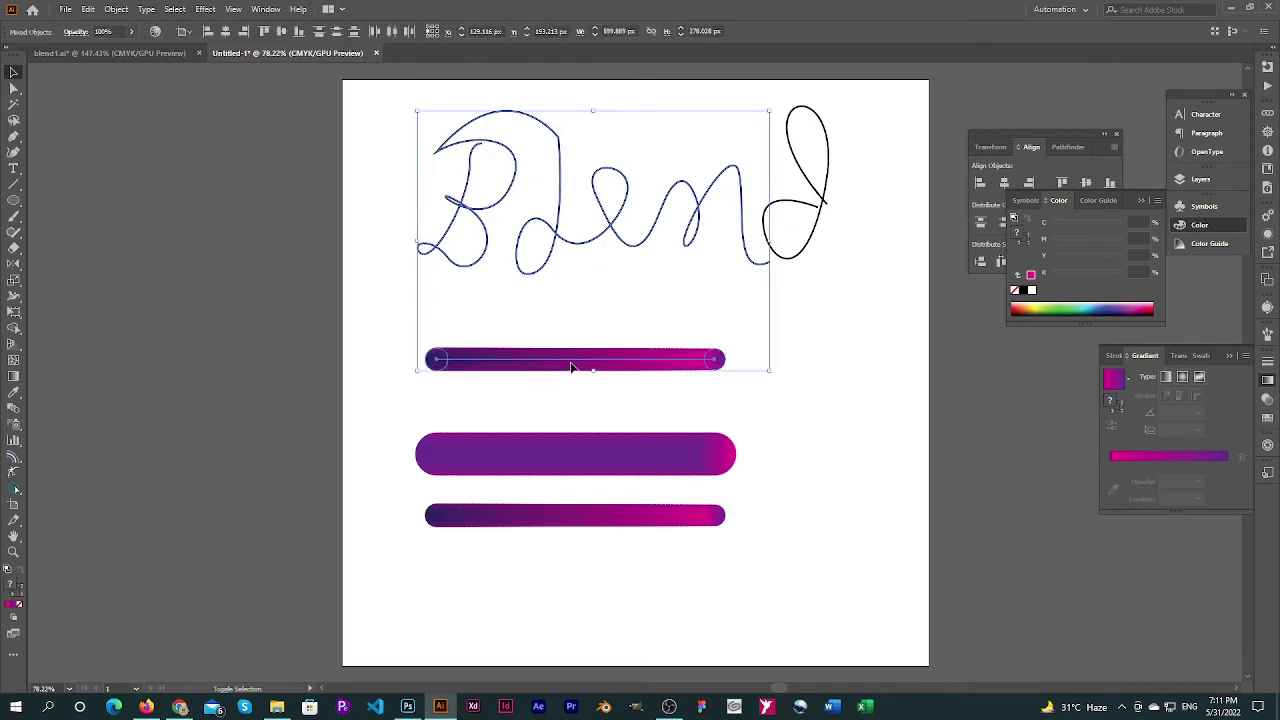
click(116, 9)
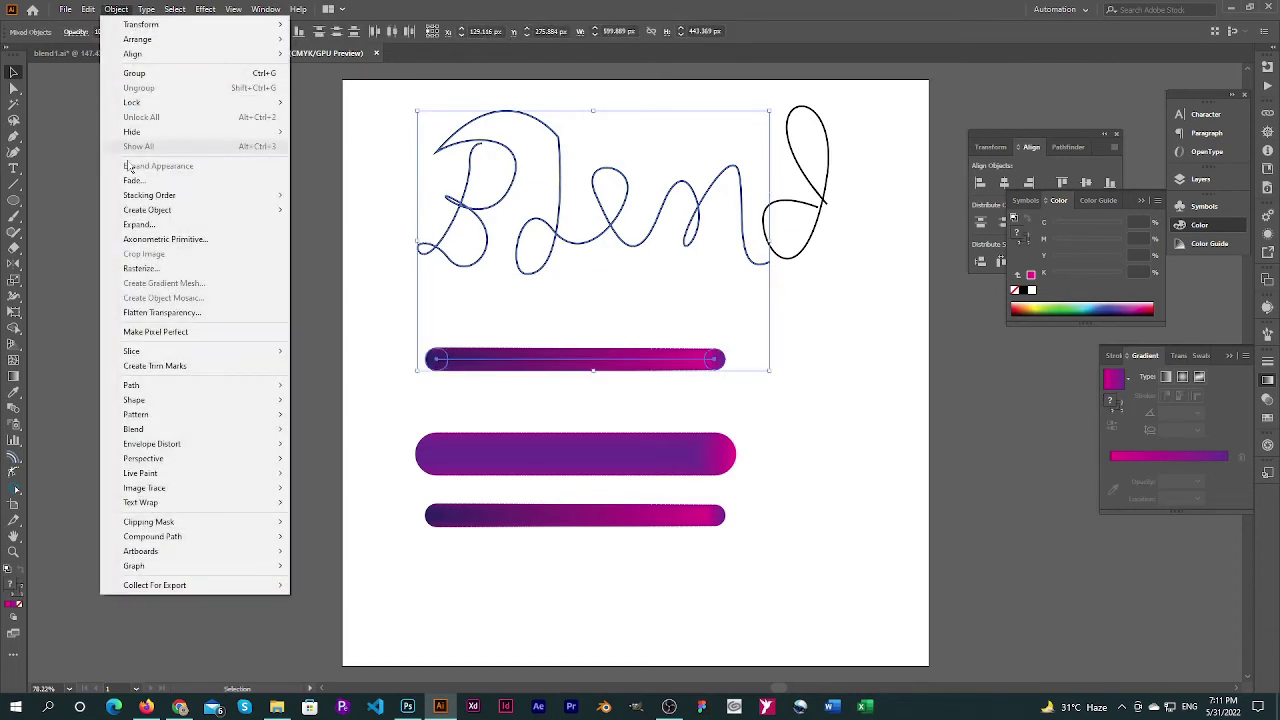
mouse_move(155, 430)
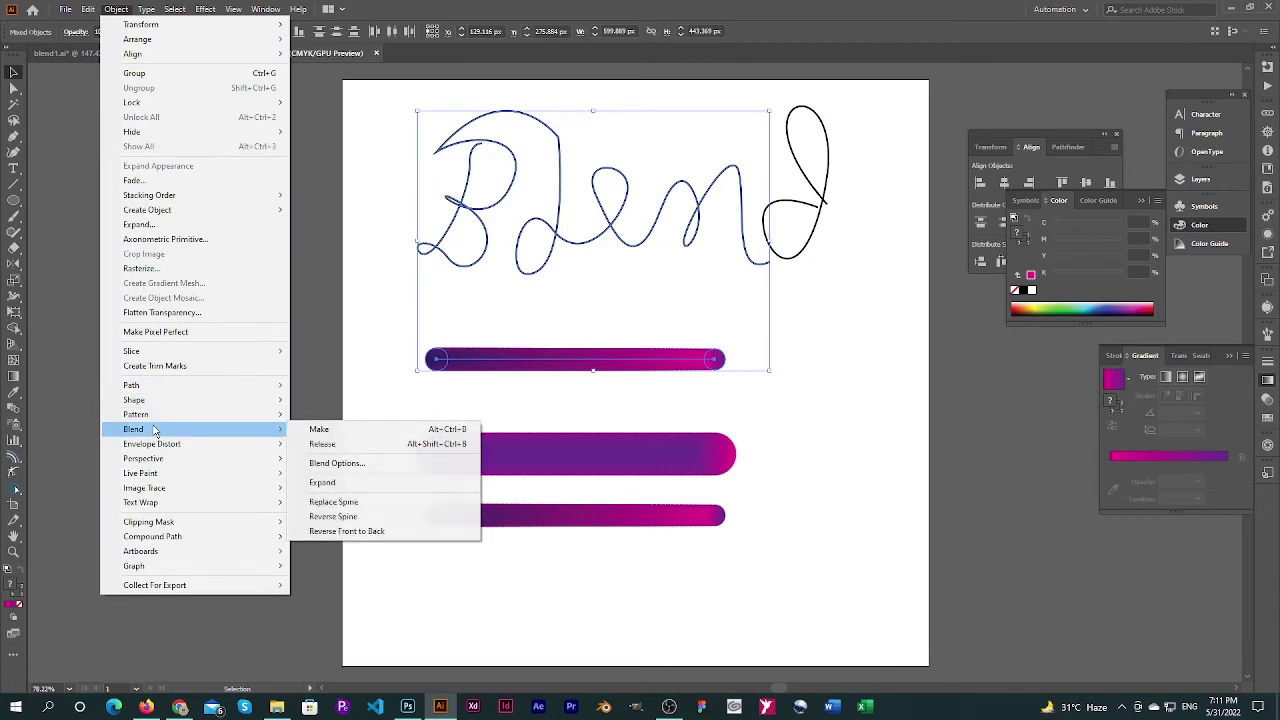
click(367, 506)
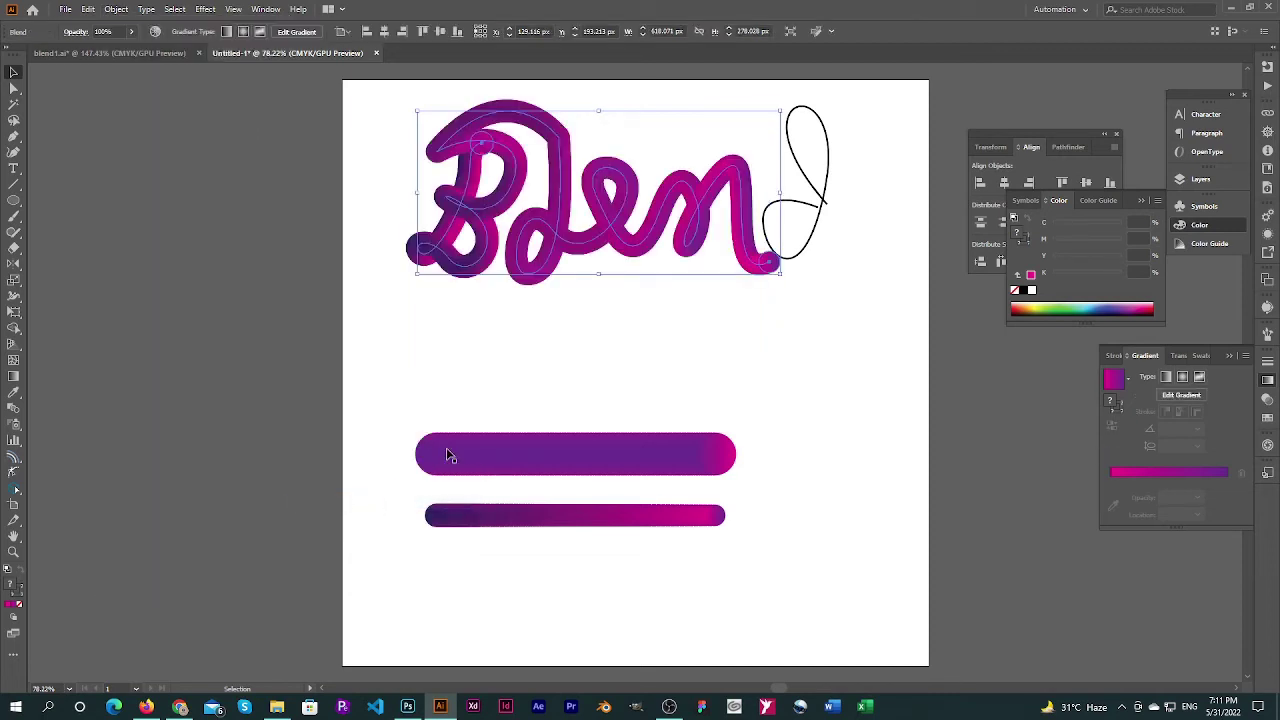
click(575, 343)
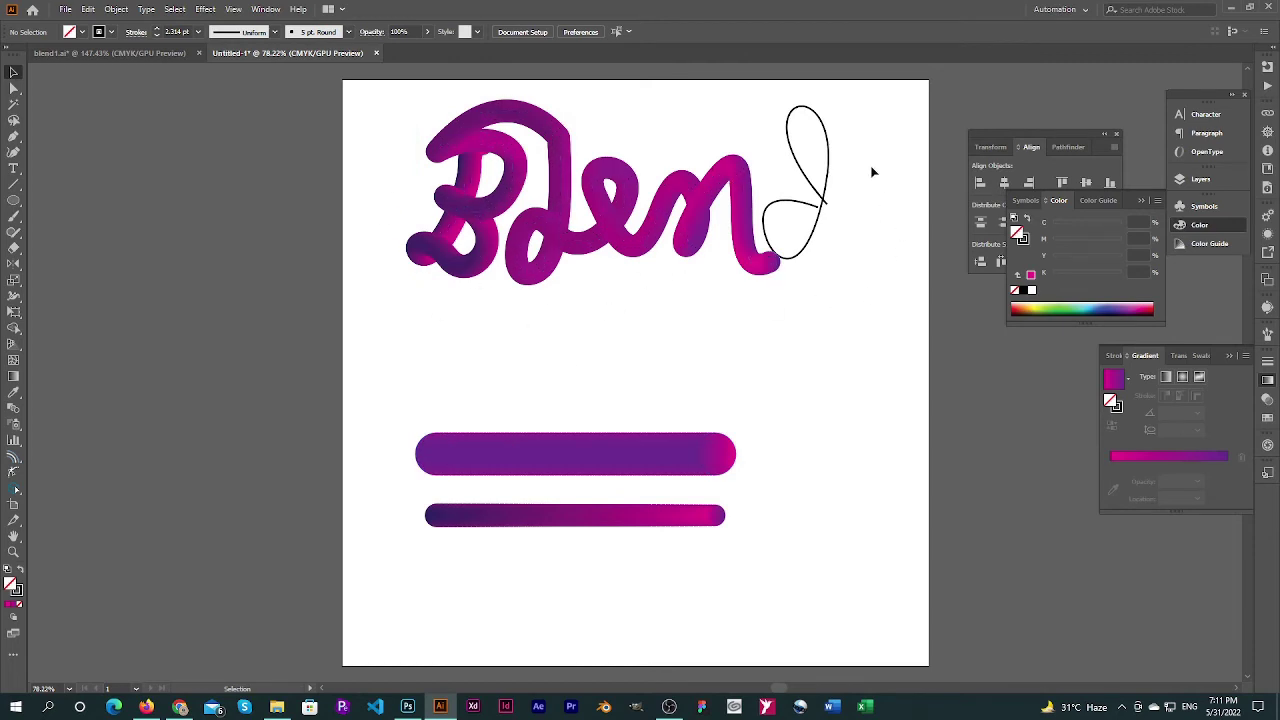
Duplicate the remaining slim bar upward into the gap between the lettering and the thick bar
click(810, 224)
click(806, 358)
click(673, 512)
drag(678, 516, 668, 366)
Replace the spine of the upper slim bar's blend with the handwritten "d" path
shift+click(824, 196)
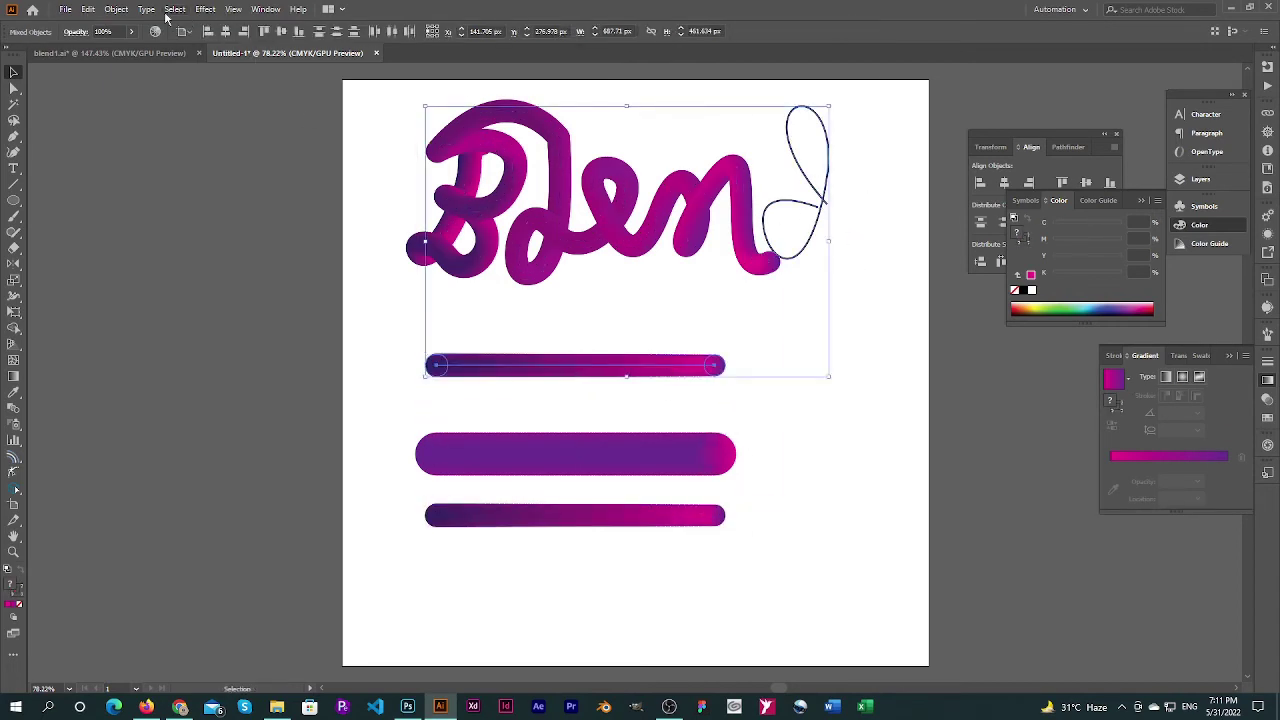
click(117, 9)
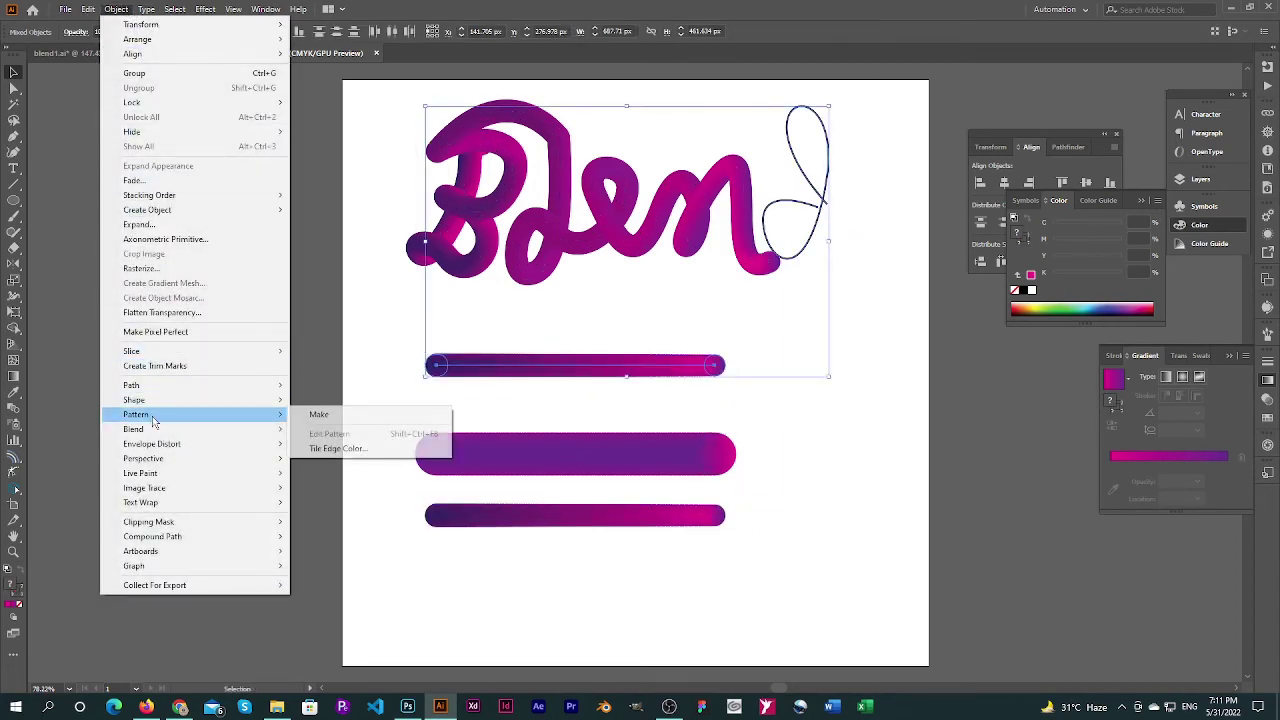
click(333, 502)
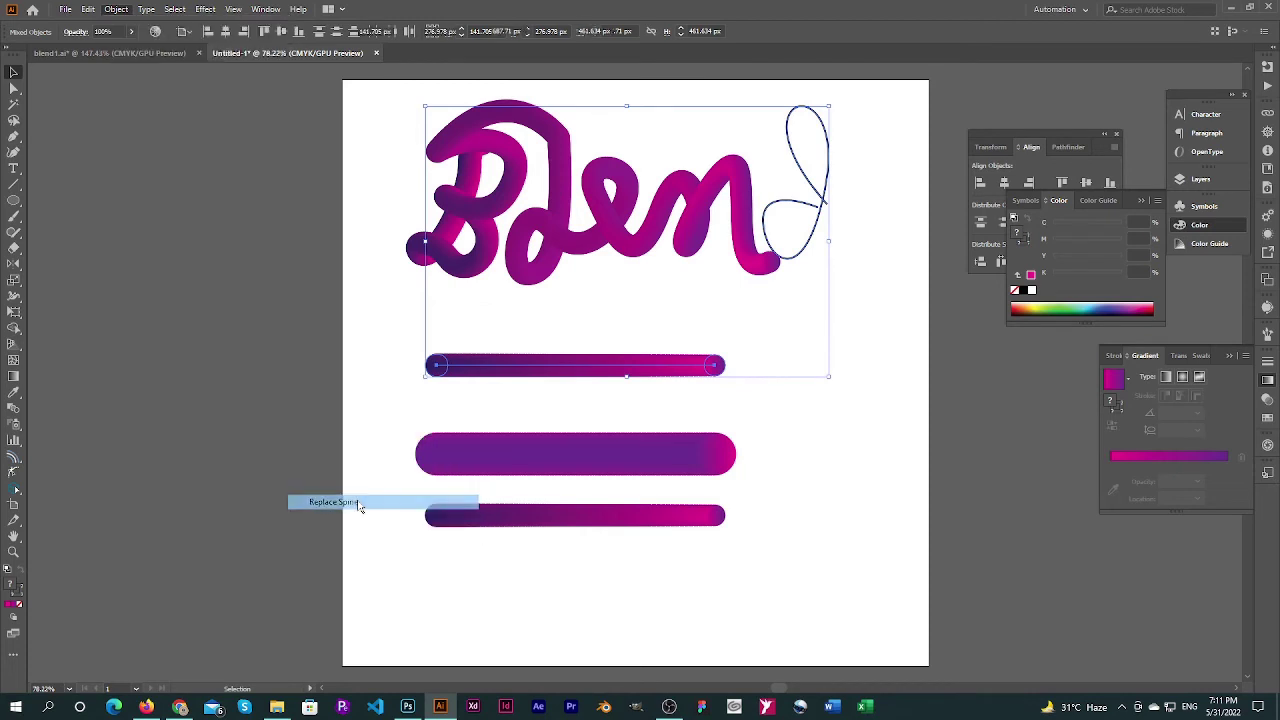
click(860, 279)
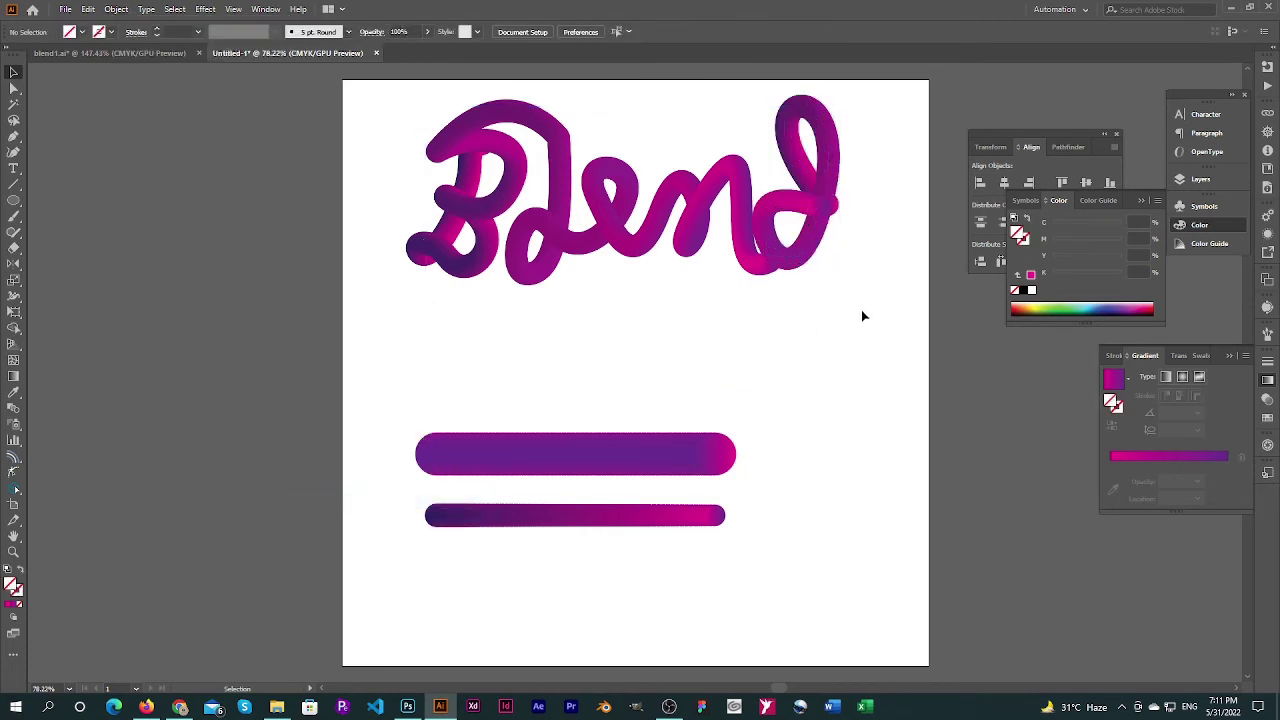
Move the two spare bars off the artboard's left side and the "Blend" lettering down to the artboard's middle
drag(400, 378, 686, 531)
drag(686, 457, 180, 428)
drag(572, 245, 566, 403)
click(682, 182)
Draw a rectangle about 907 × 507 px around the lettering and fill it with a very dark maroon, about C=56 M=76 Y=69 K=81
key(m)
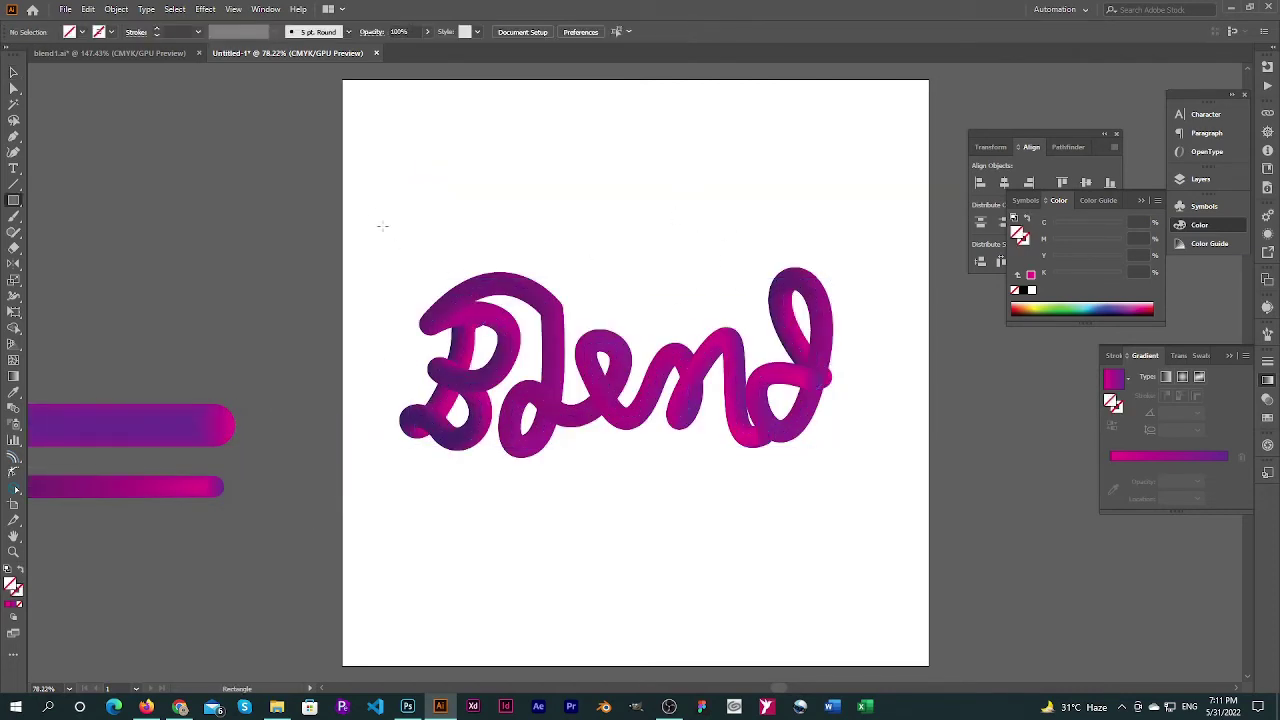
drag(372, 212, 906, 509)
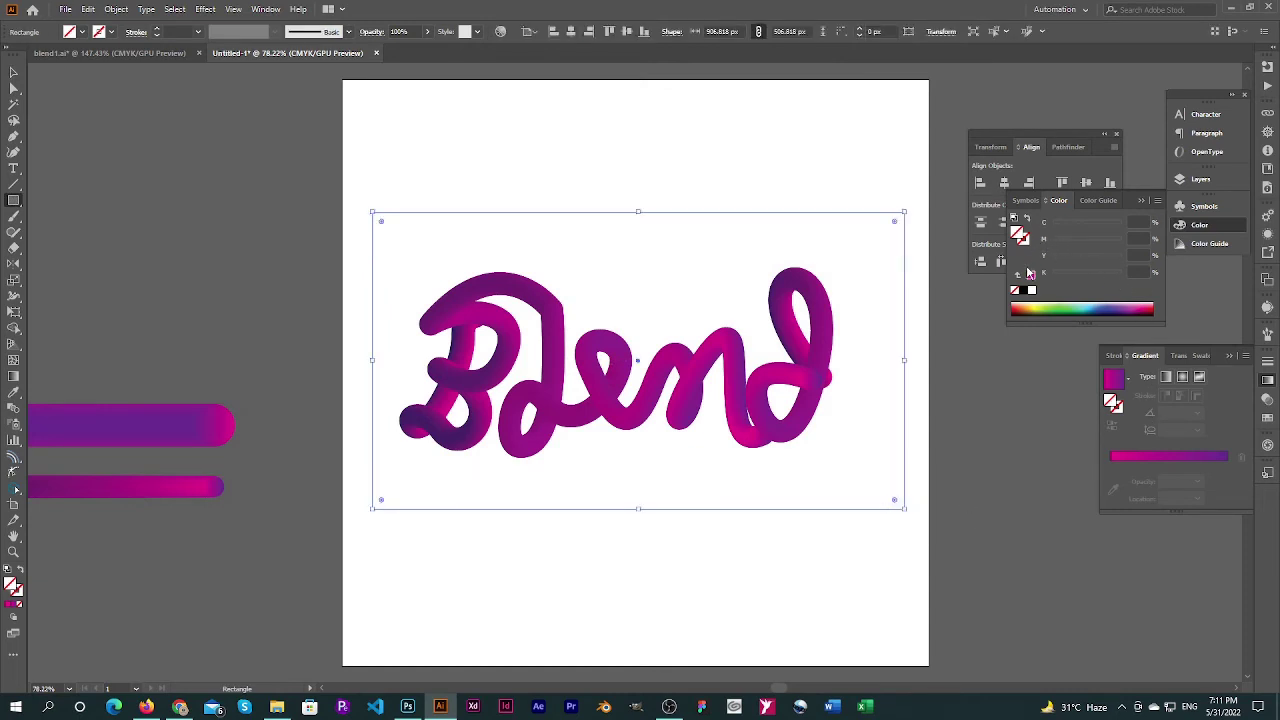
double_click(1021, 236)
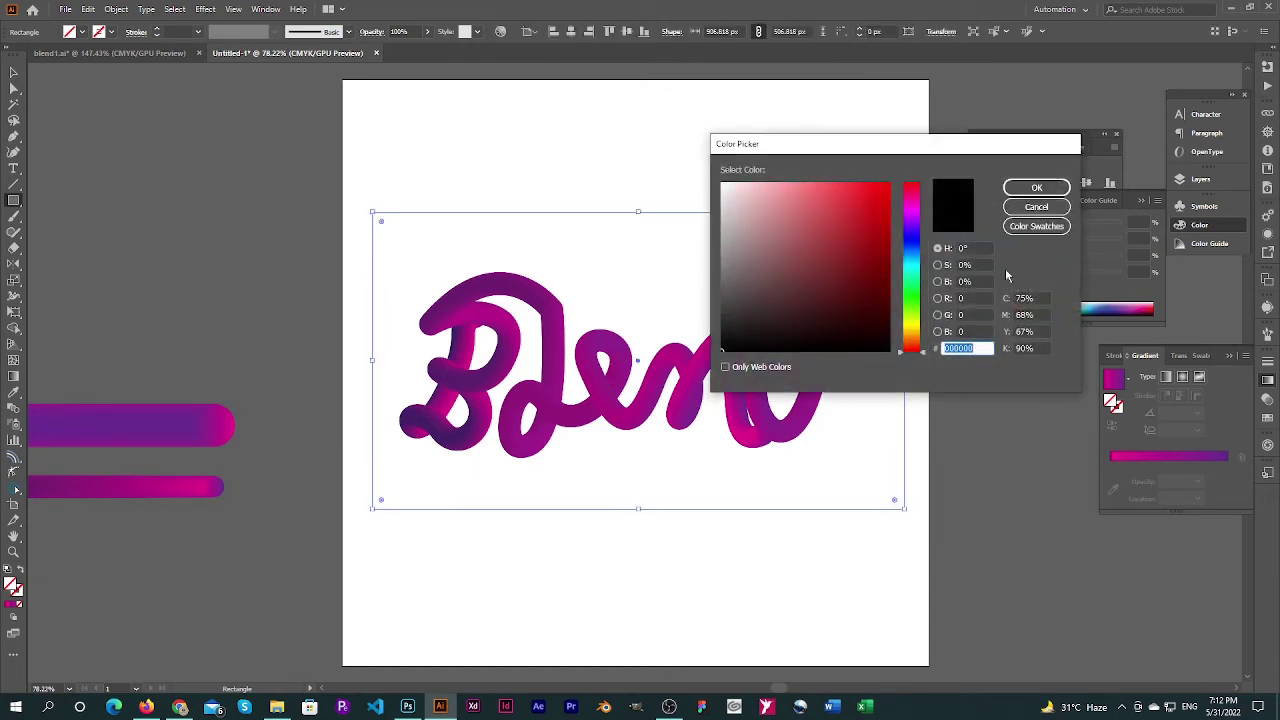
click(873, 322)
click(1037, 188)
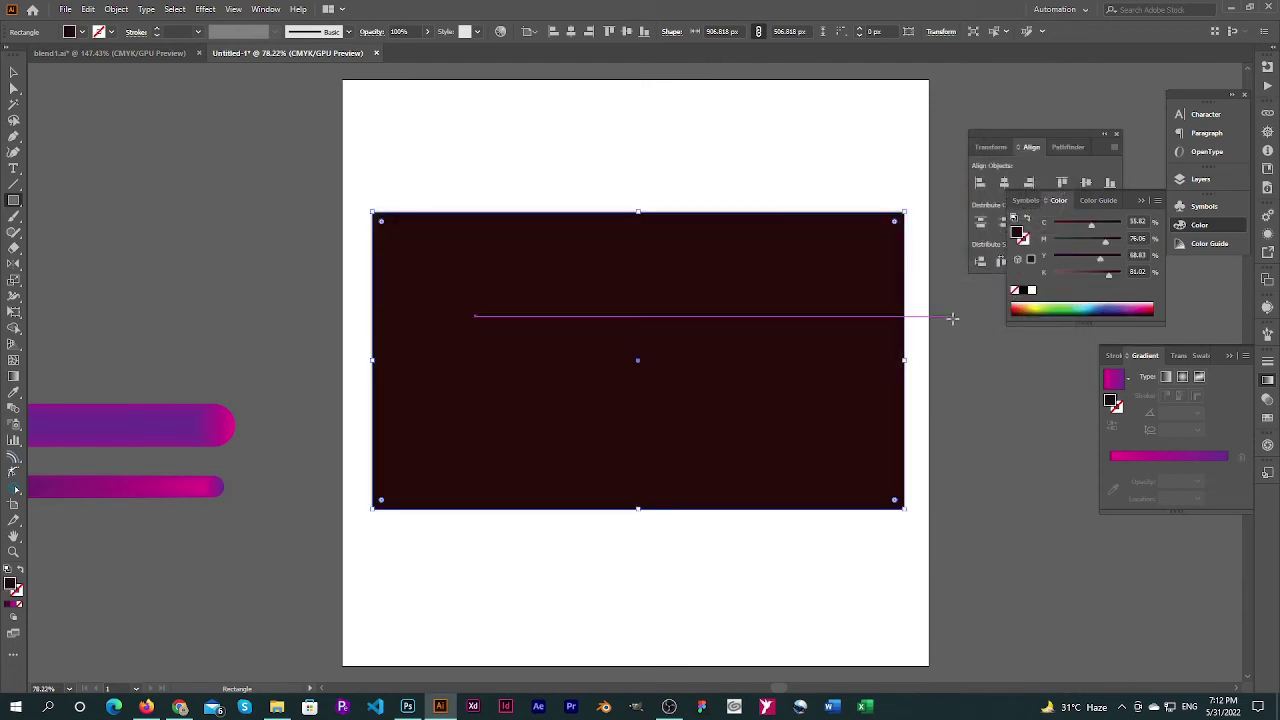
Send the dark rectangle to the back, behind the "Blend" lettering
right_click(709, 348)
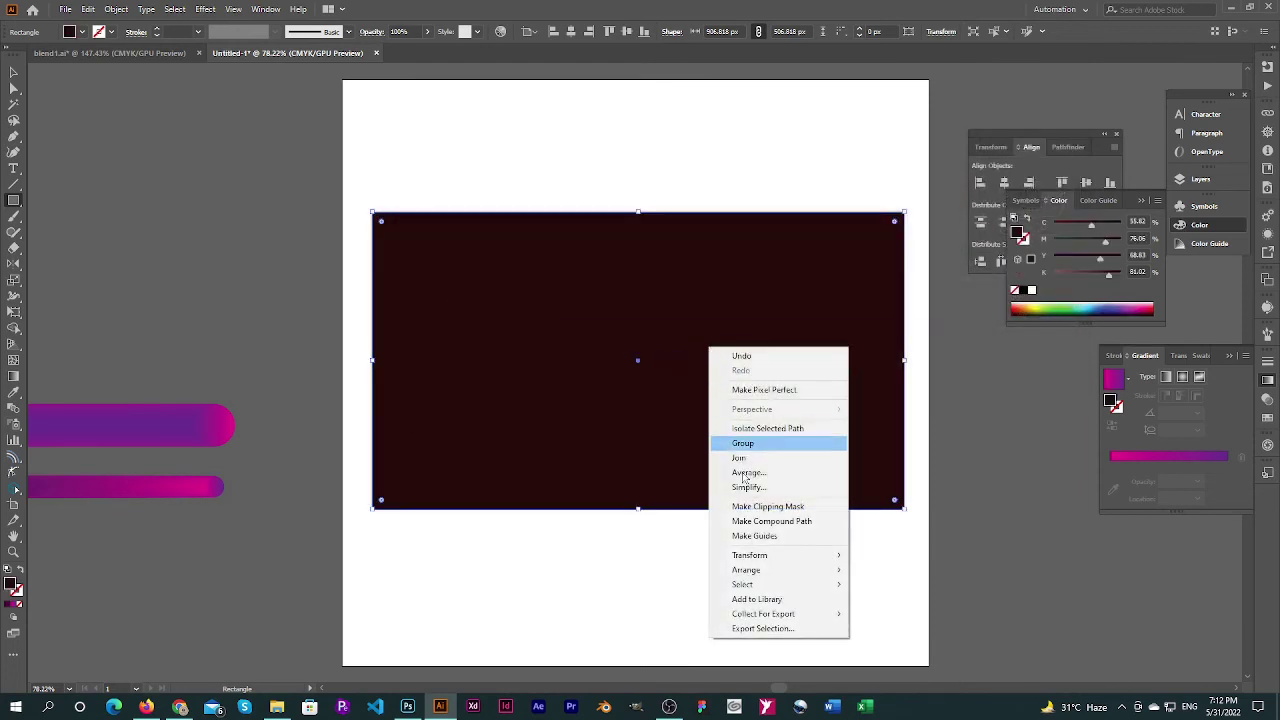
mouse_move(757, 572)
click(897, 612)
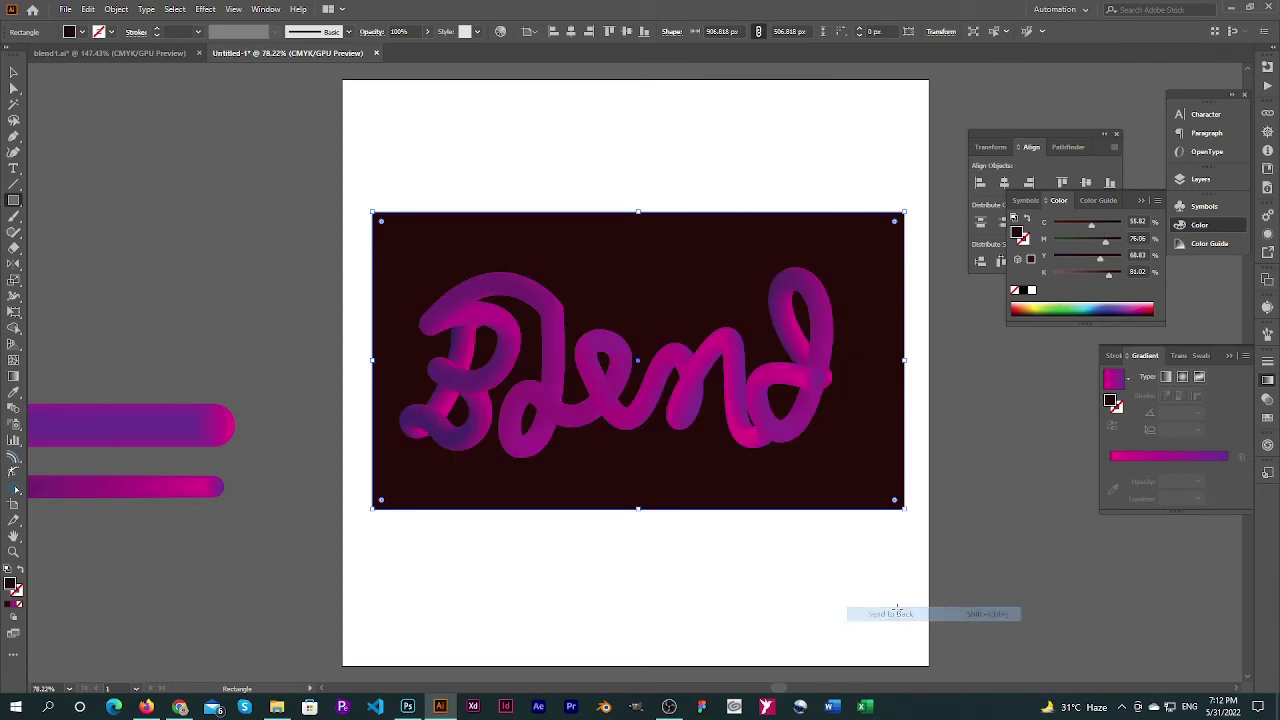
click(14, 72)
click(559, 152)
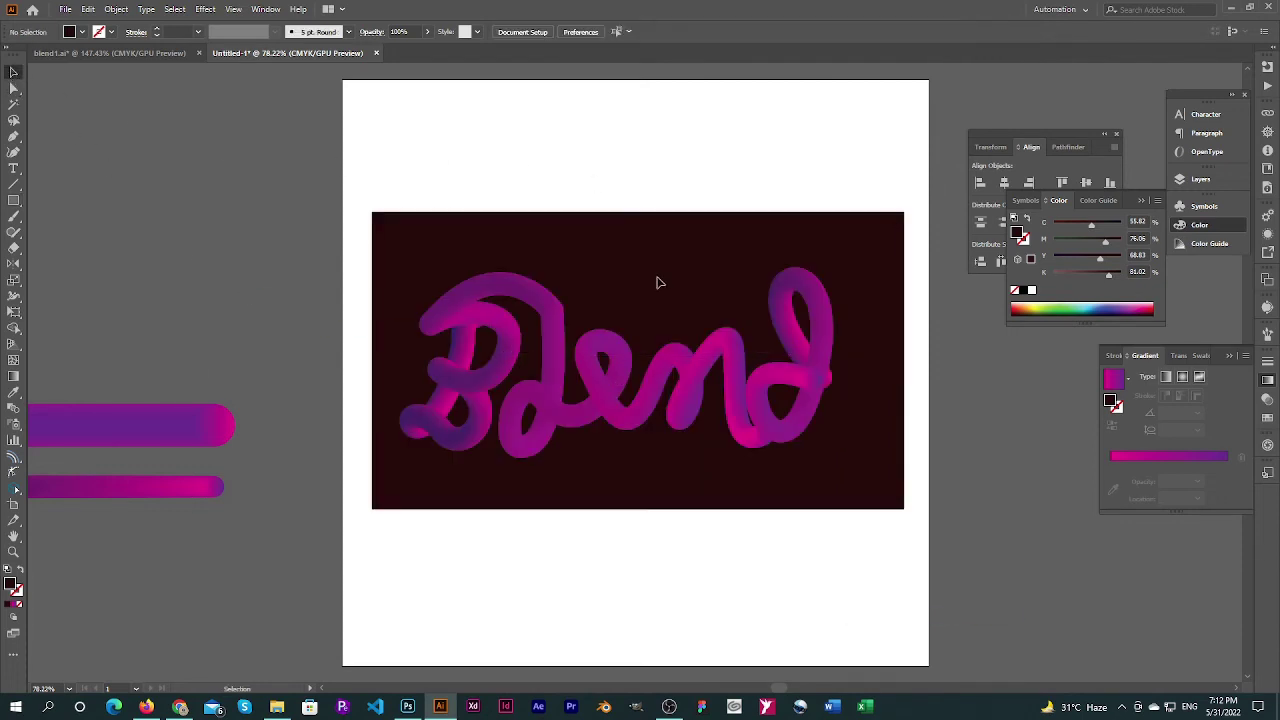
Centre the "Blend" lettering and the dark rectangle horizontally and vertically on the artboard
click(815, 358)
key(a)
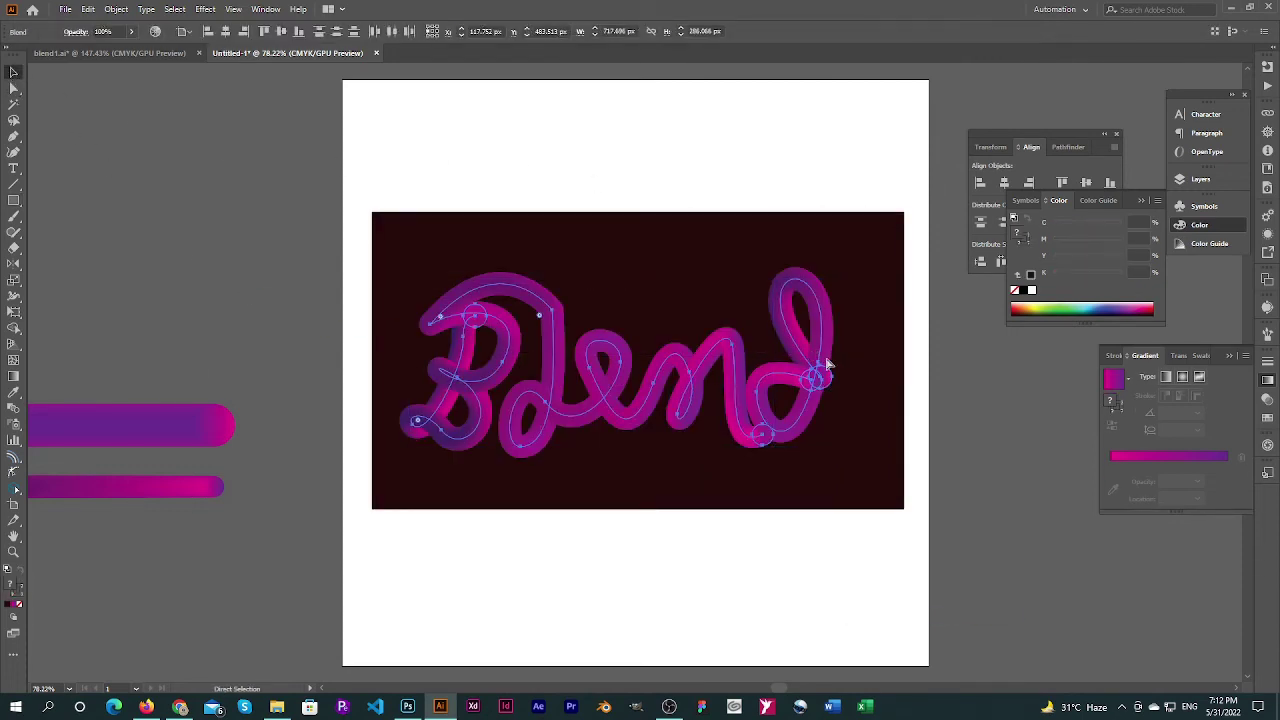
key(v)
shift+click(857, 314)
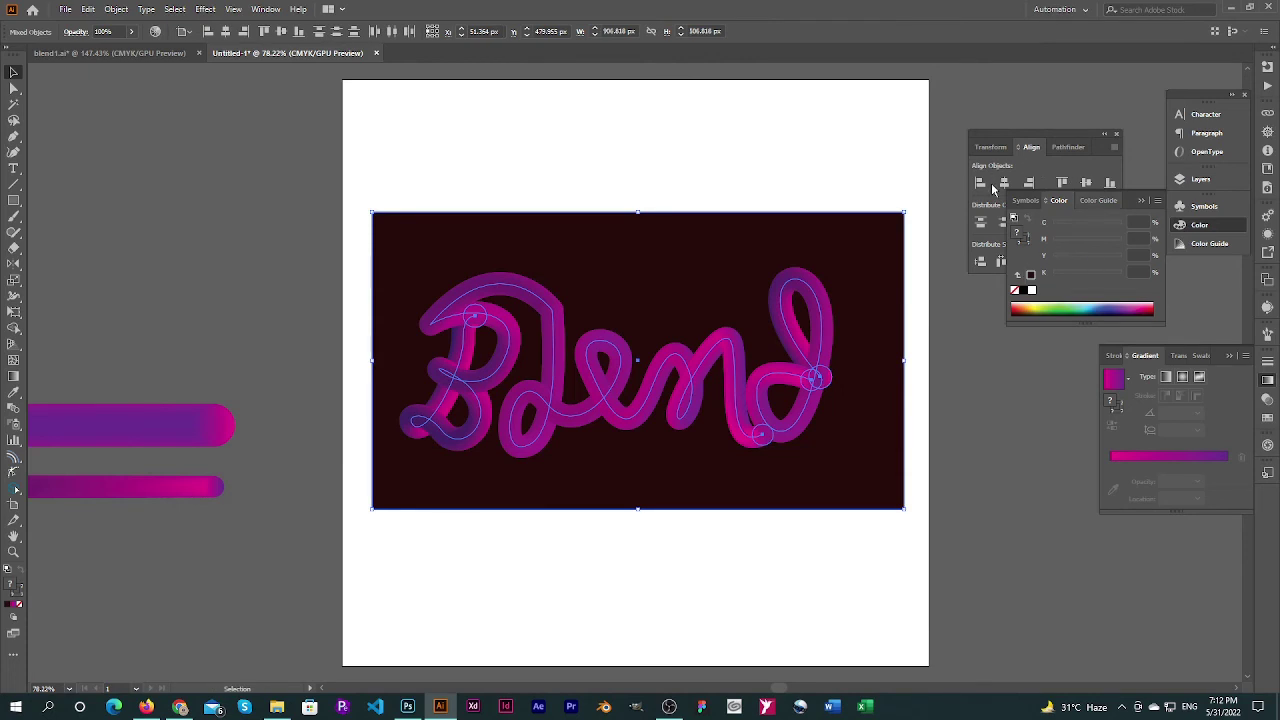
click(1004, 182)
click(1086, 182)
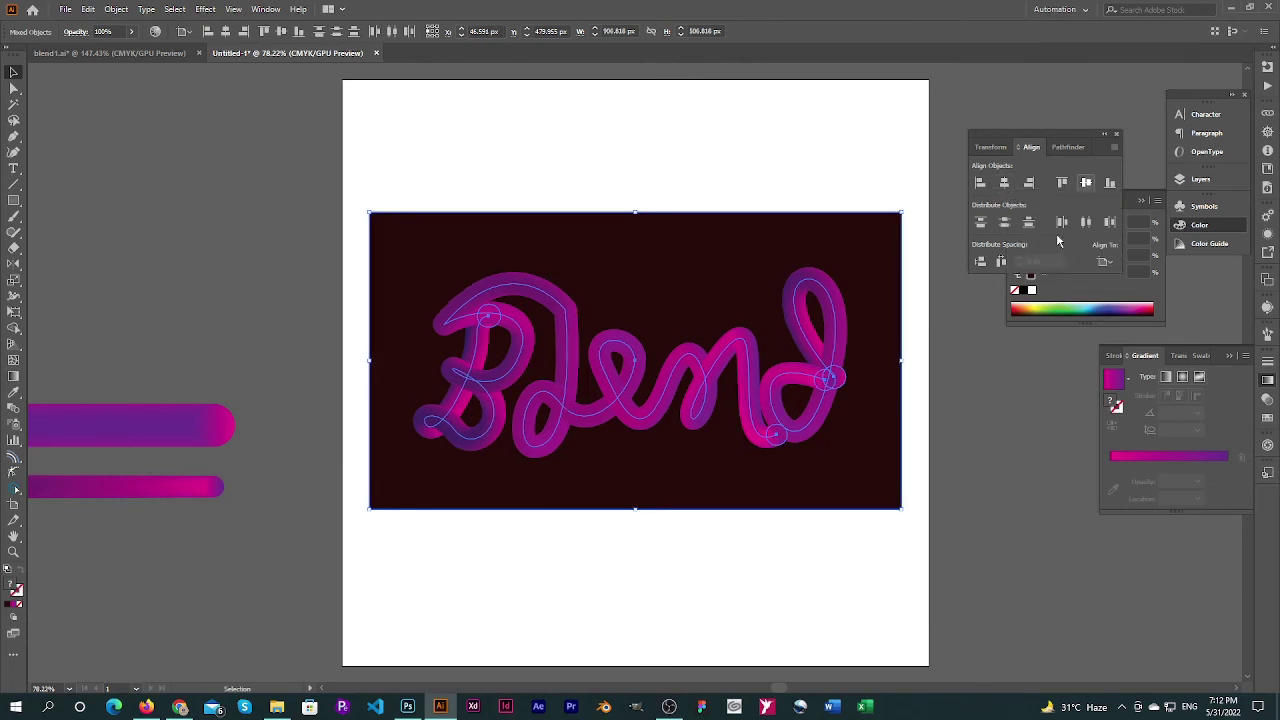
click(845, 568)
Resize the dark background rectangle to 800 px wide and 800 px high
click(847, 507)
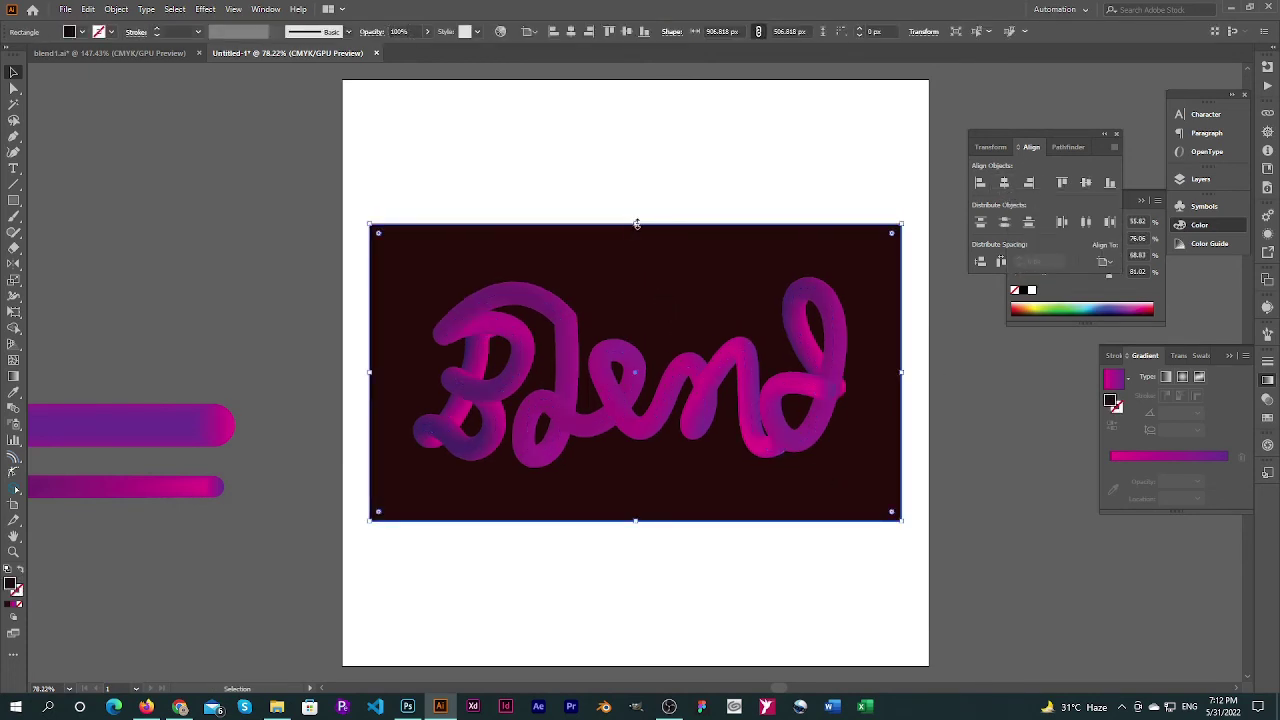
drag(636, 224, 614, 102)
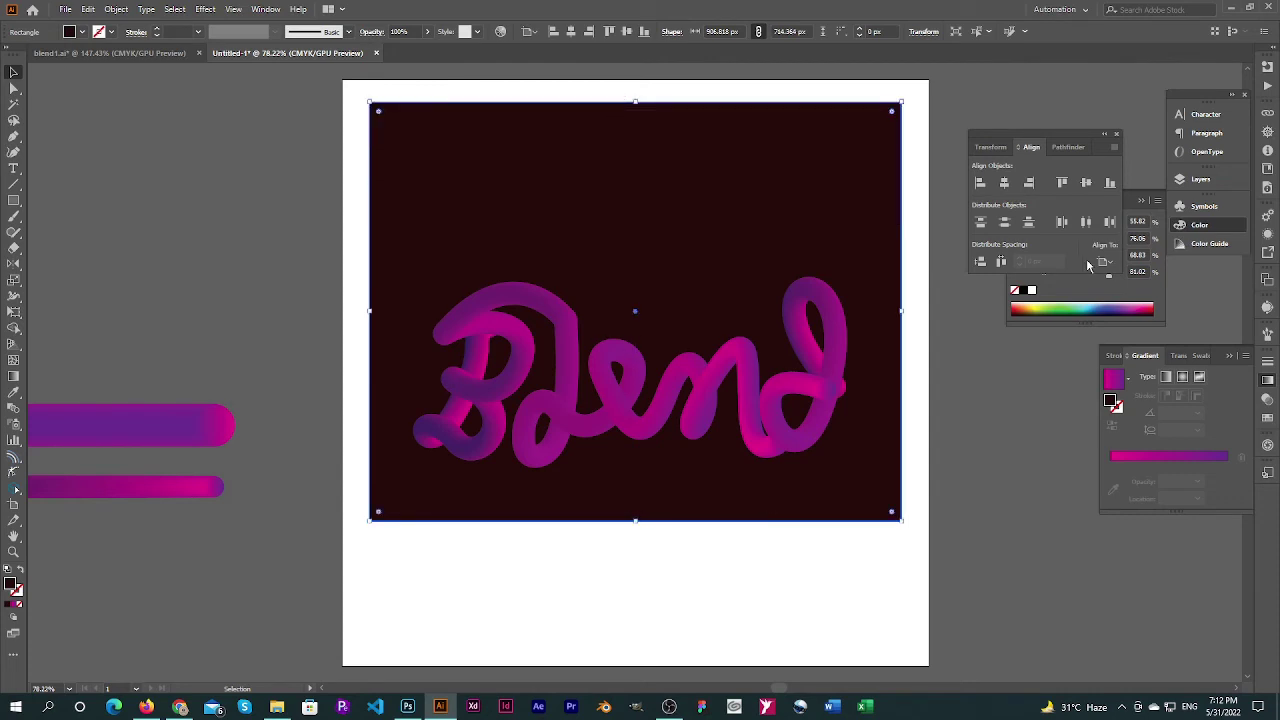
click(992, 147)
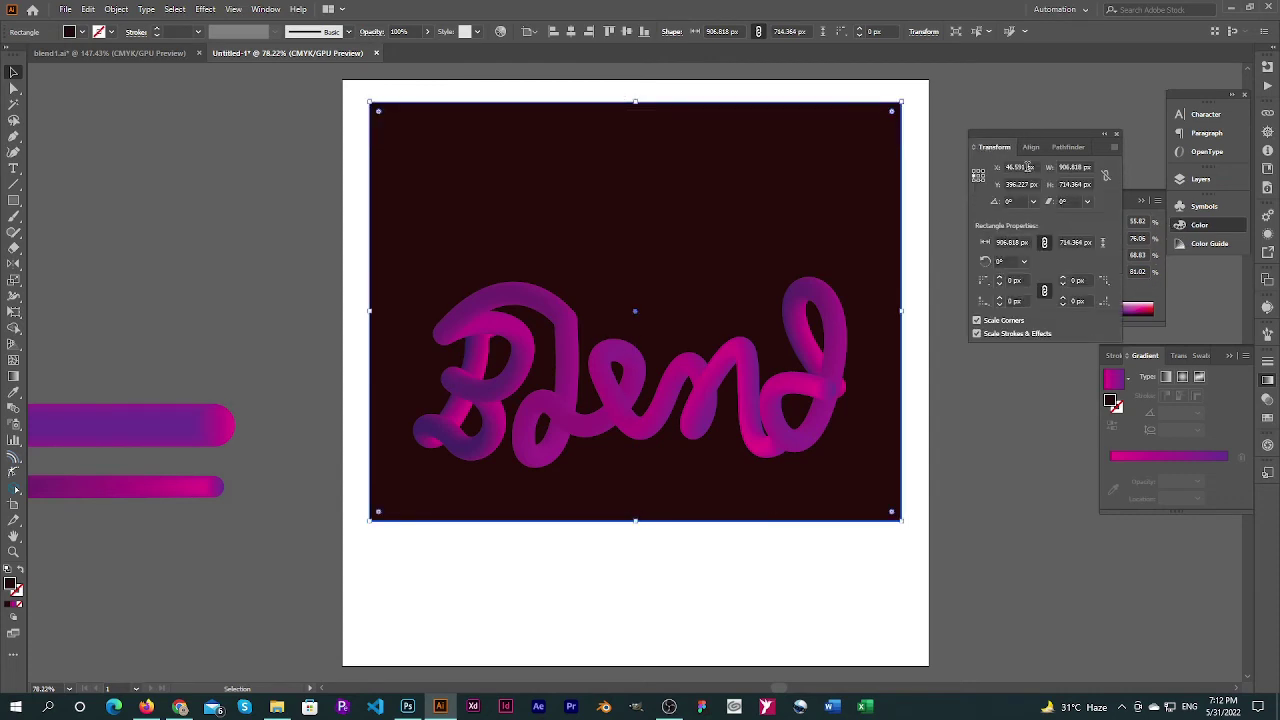
click(1075, 167)
text(800)
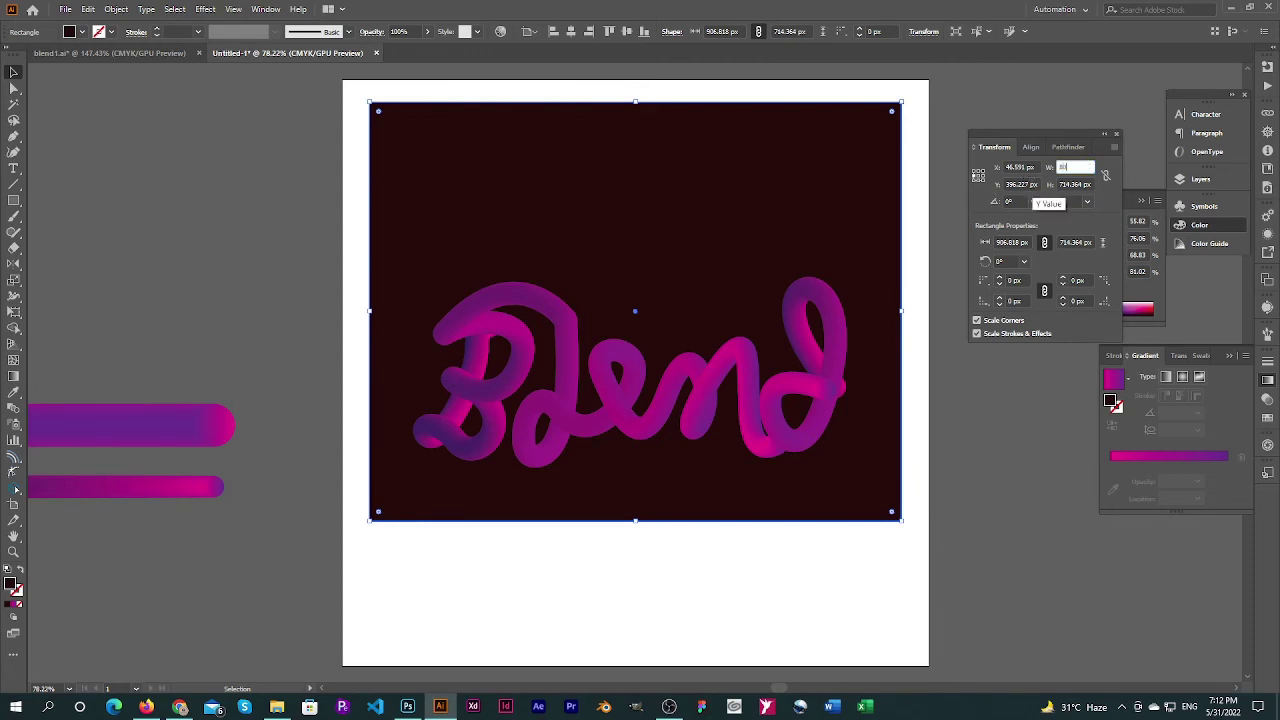
key(Tab)
text(800)
key(Return)
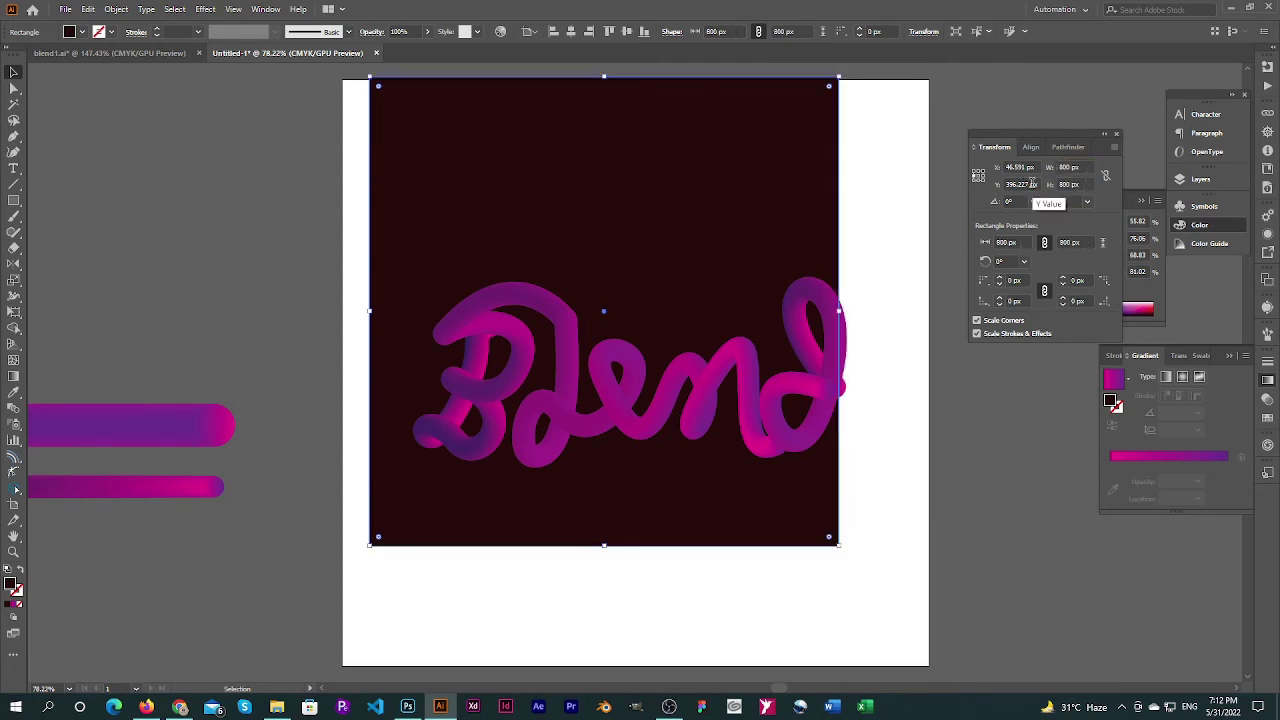
Centre the square background horizontally and vertically on the artboard
click(1031, 147)
click(1004, 182)
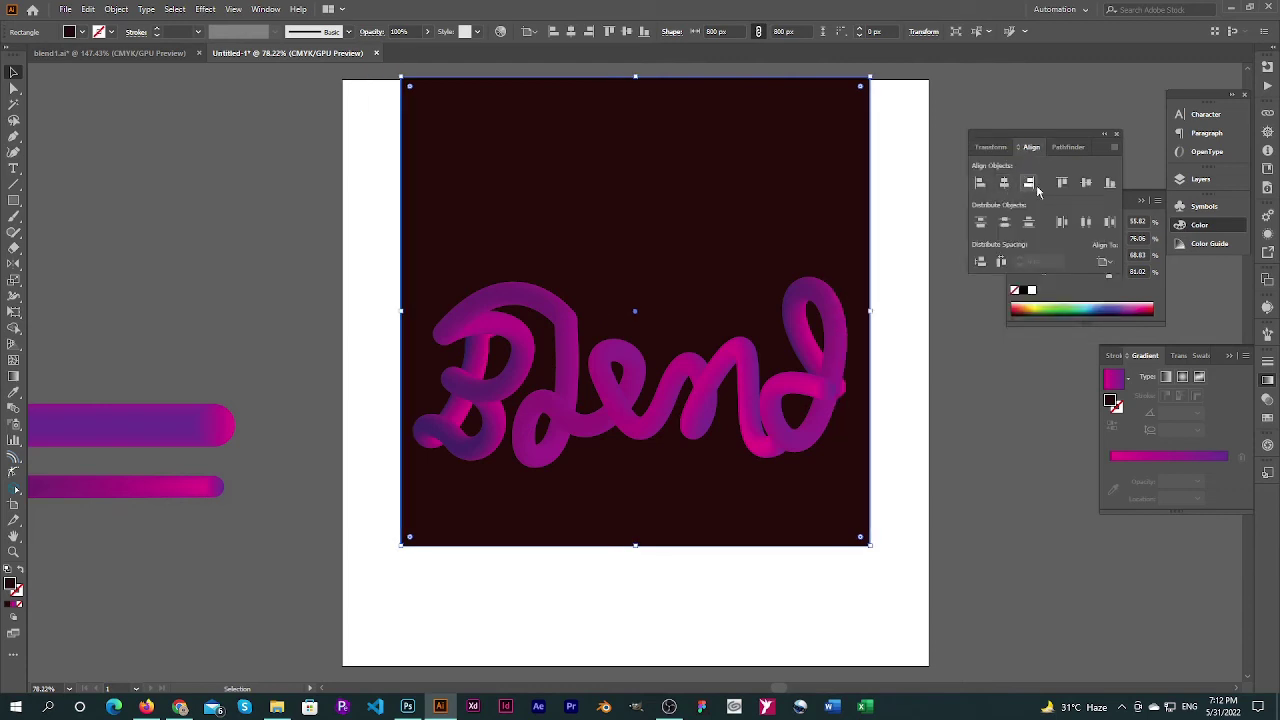
click(1086, 182)
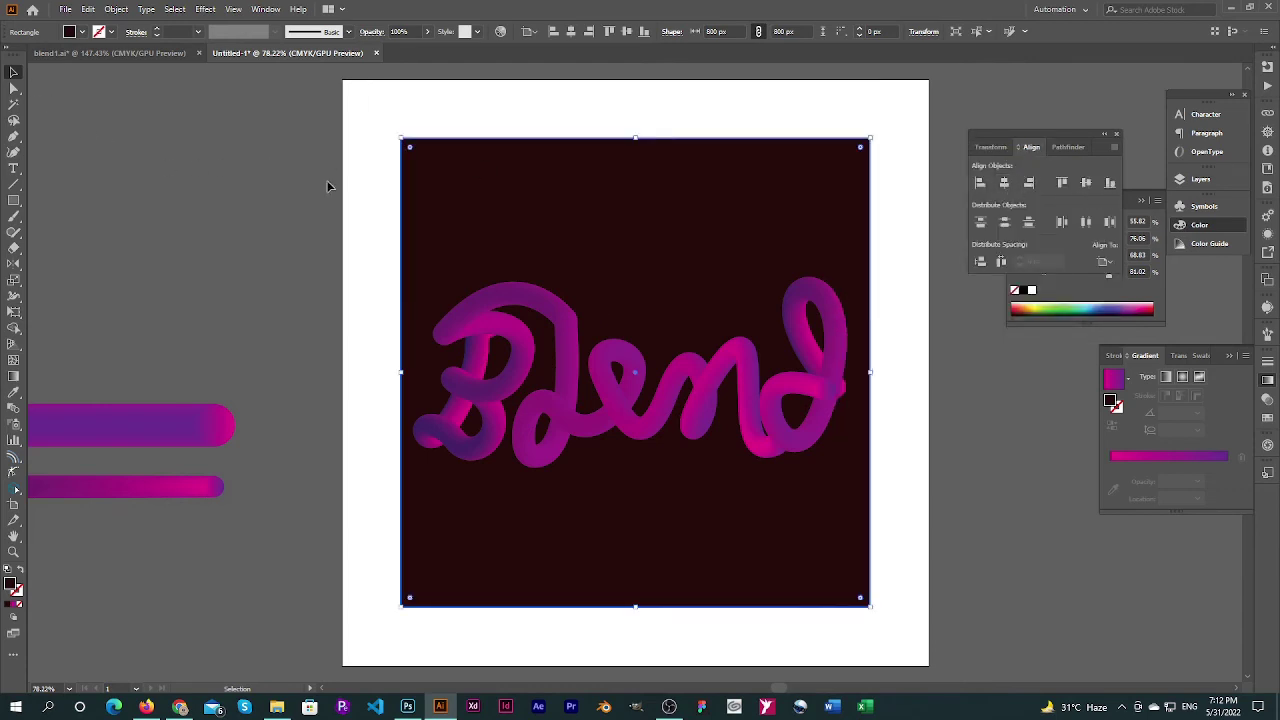
Resize the square background to 900 px wide and 900 px high, and centre it on the artboard
click(1010, 148)
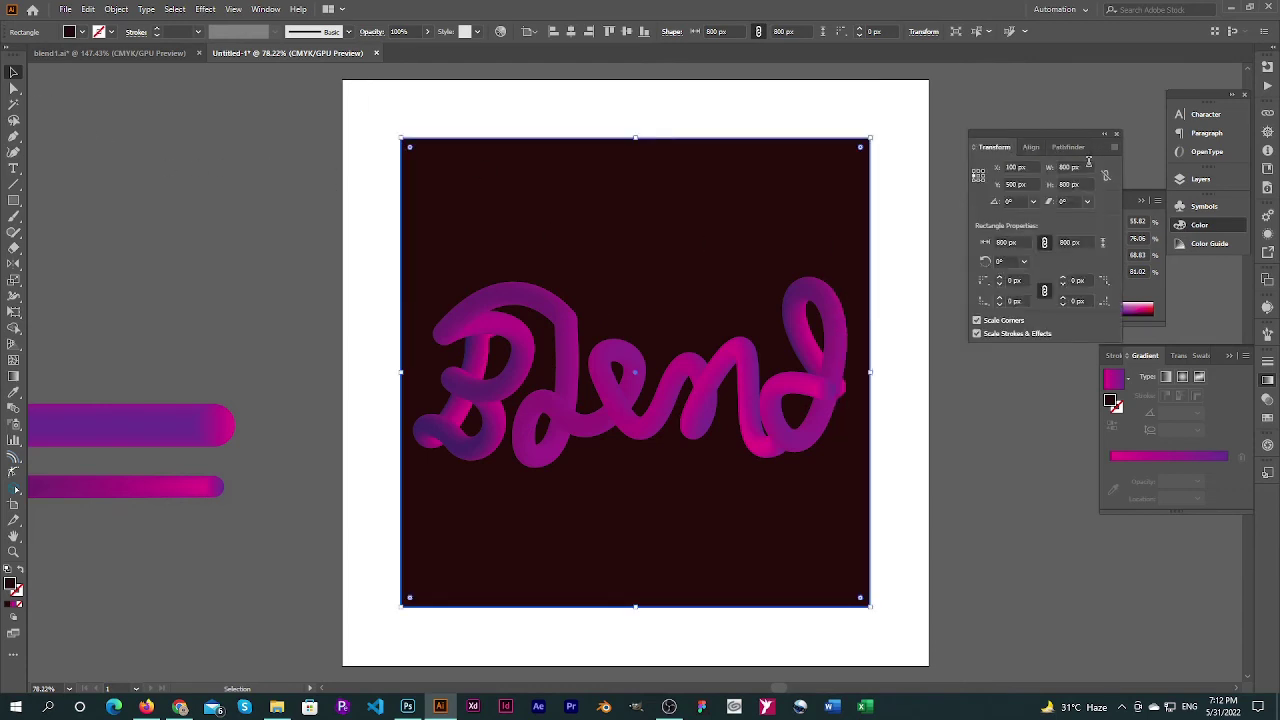
click(1089, 166)
text(900)
key(Return)
click(1036, 149)
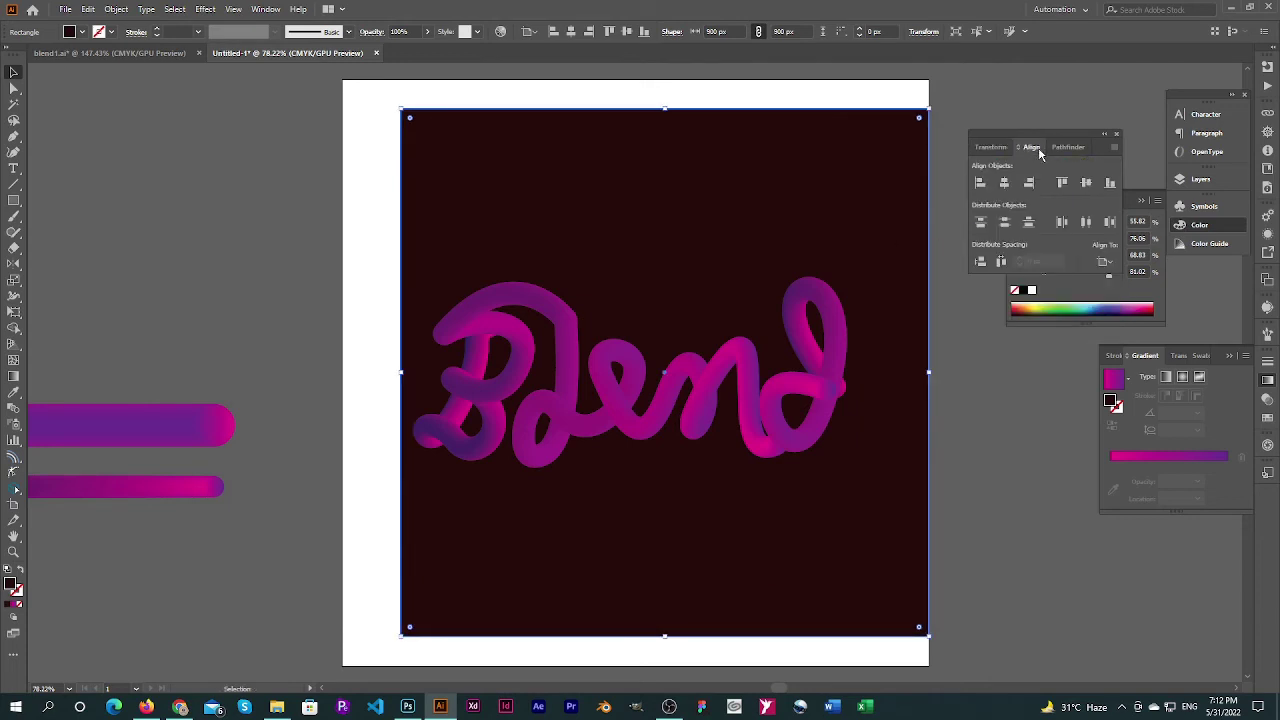
click(1004, 183)
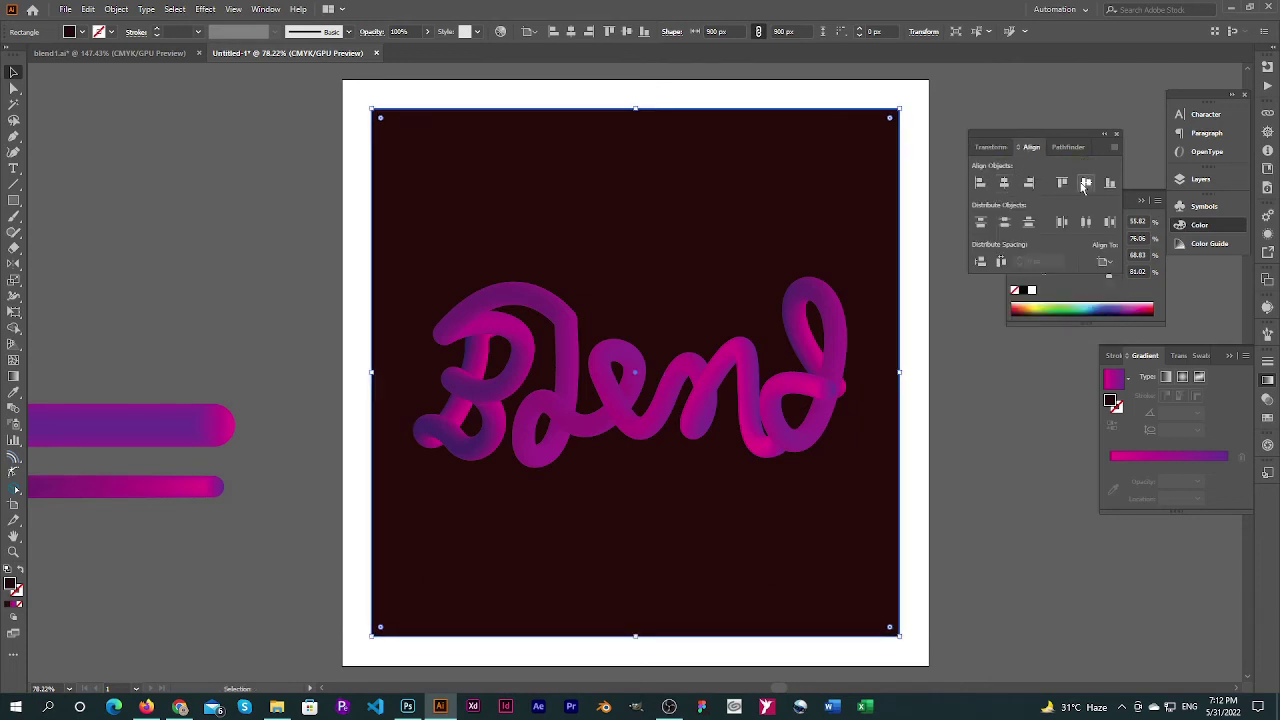
click(274, 225)
Fill the square background behind the lettering with a dark red
click(496, 375)
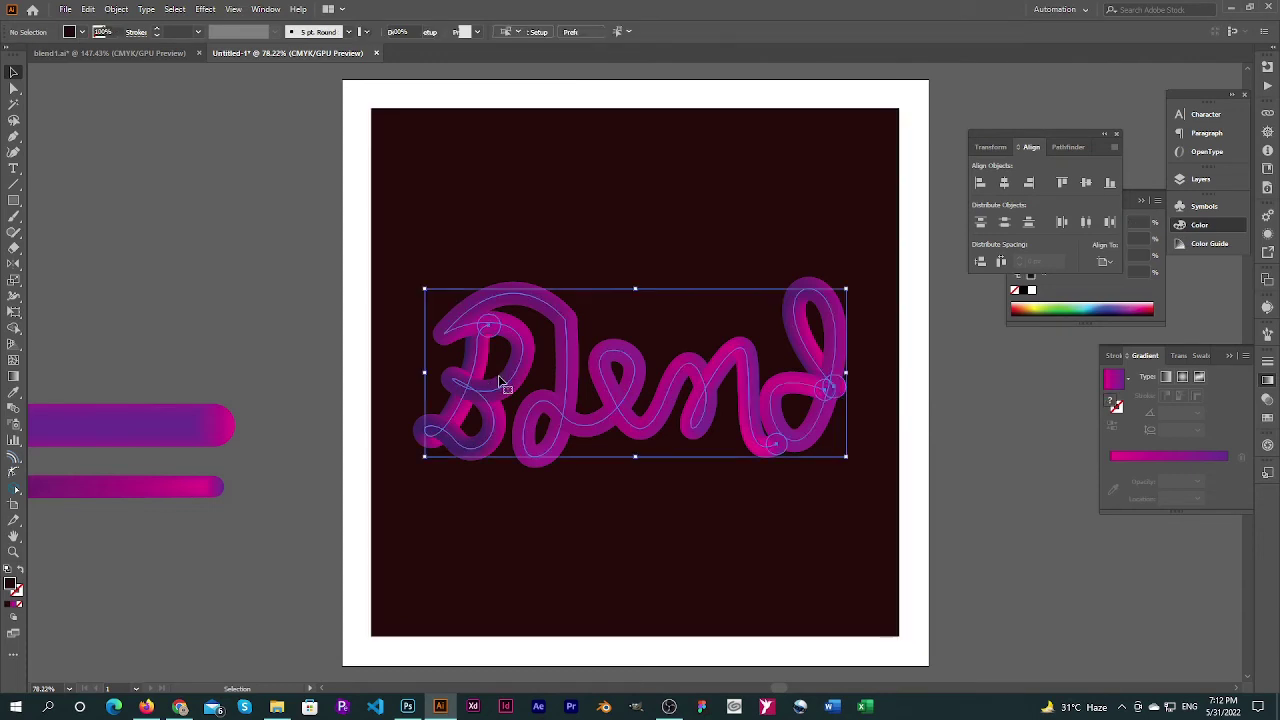
click(752, 227)
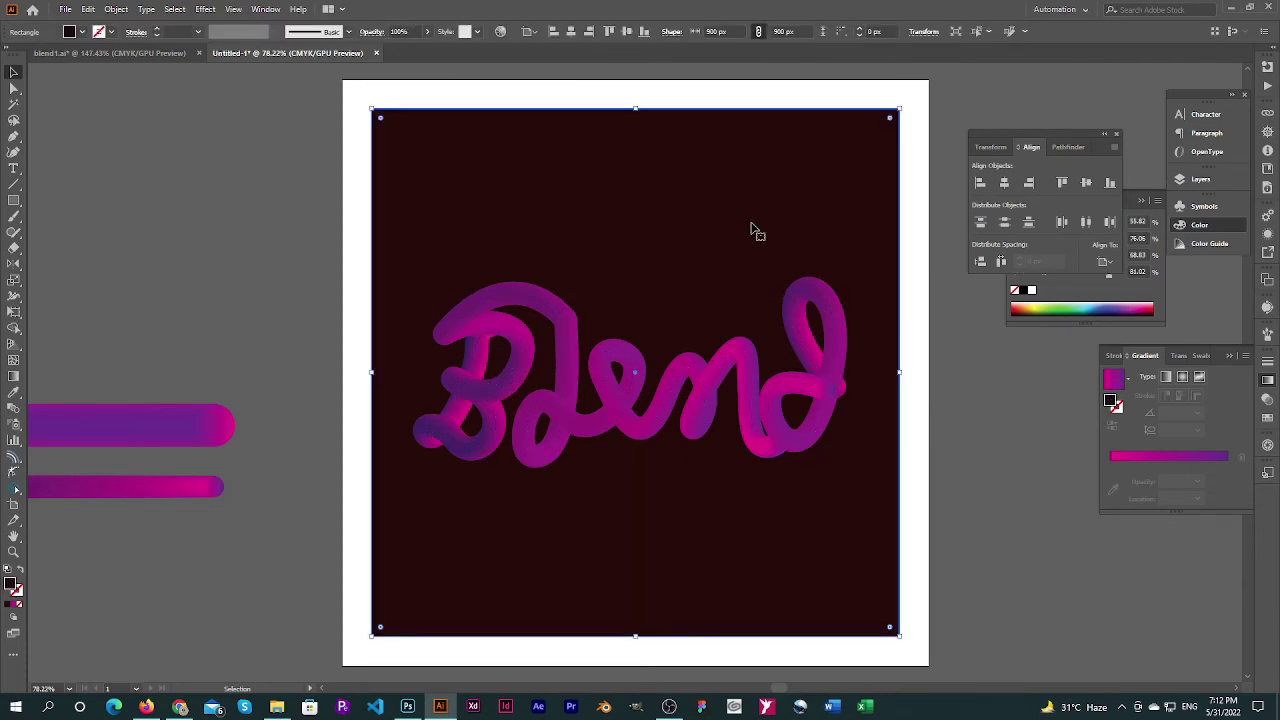
click(1069, 292)
double_click(1017, 232)
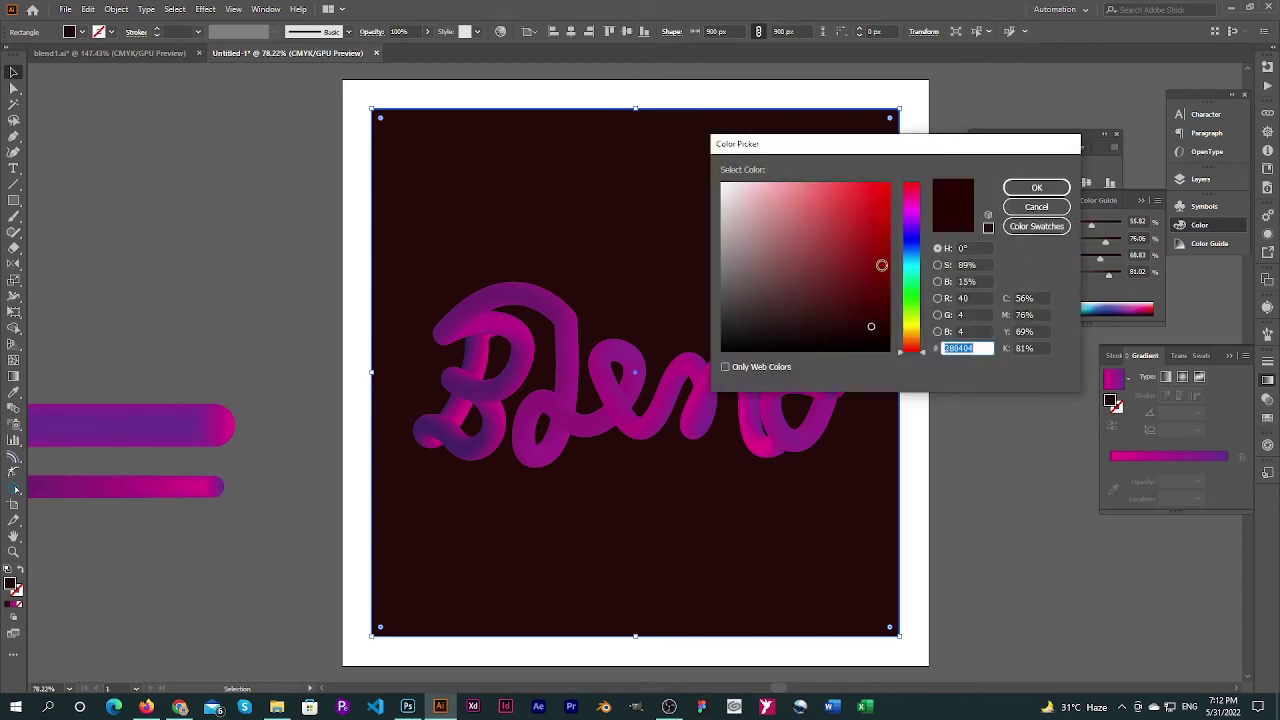
click(1037, 187)
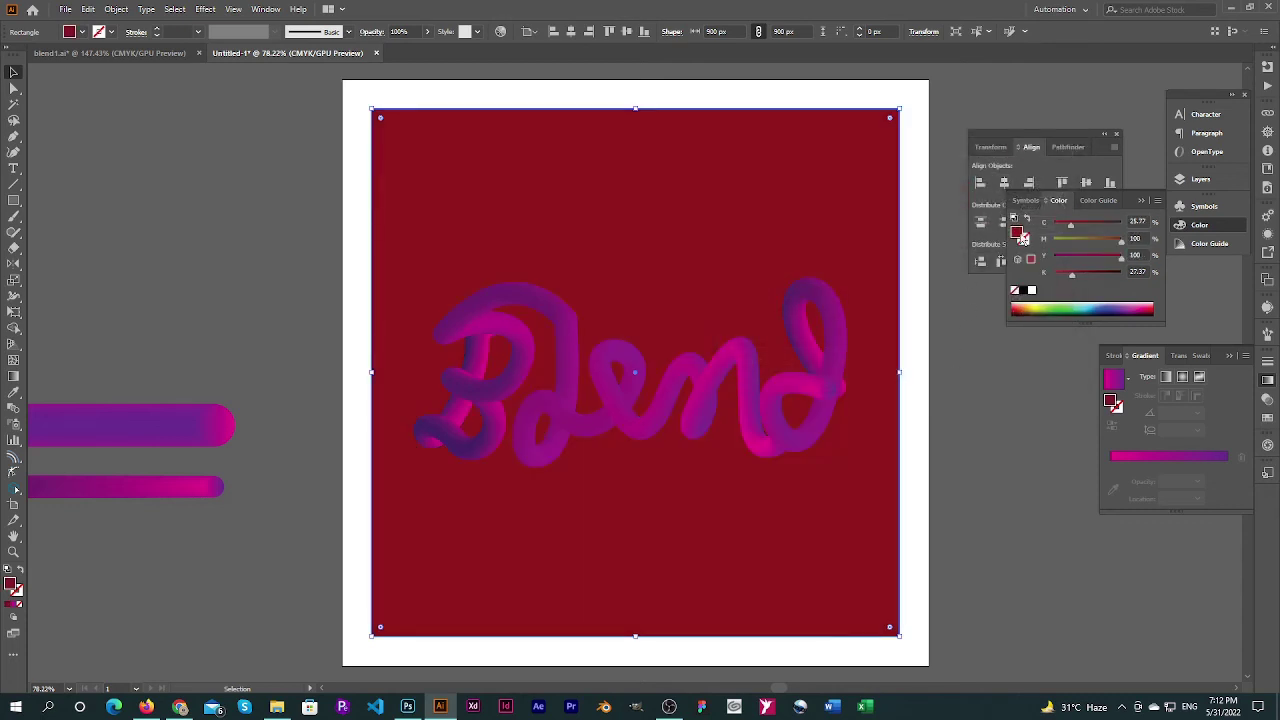
Recolour the square background behind the lettering to a deep dark blue
double_click(1019, 235)
mouse_move(874, 254)
mouse_down()
mouse_move(877, 306)
mouse_move(882, 269)
mouse_move(912, 246)
mouse_move(912, 259)
mouse_move(883, 260)
mouse_move(911, 237)
mouse_up()
click(913, 252)
click(884, 264)
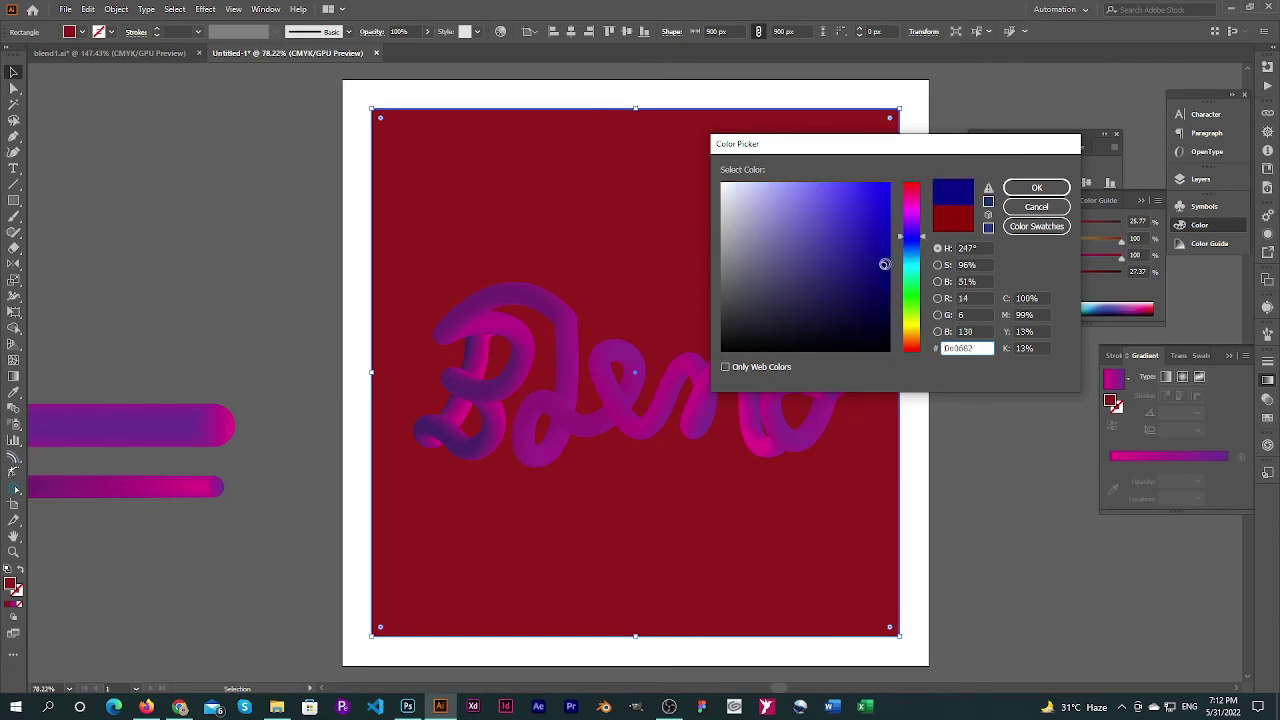
click(1030, 188)
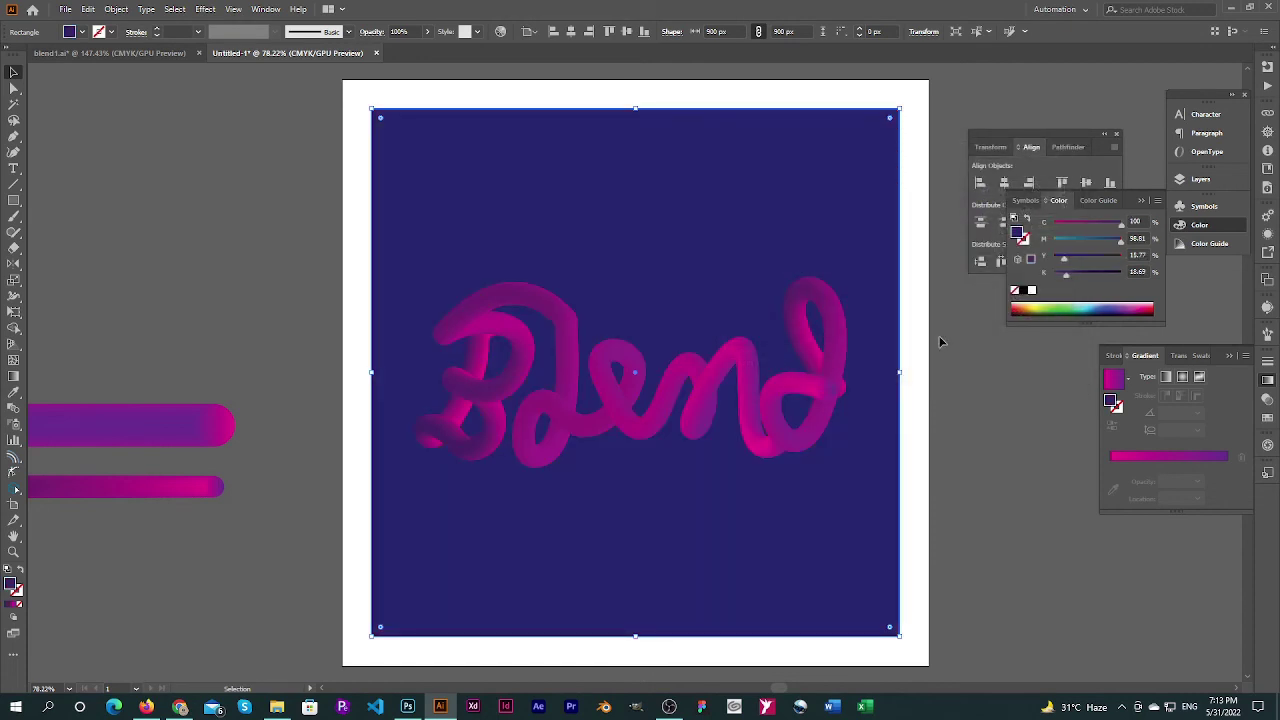
click(931, 340)
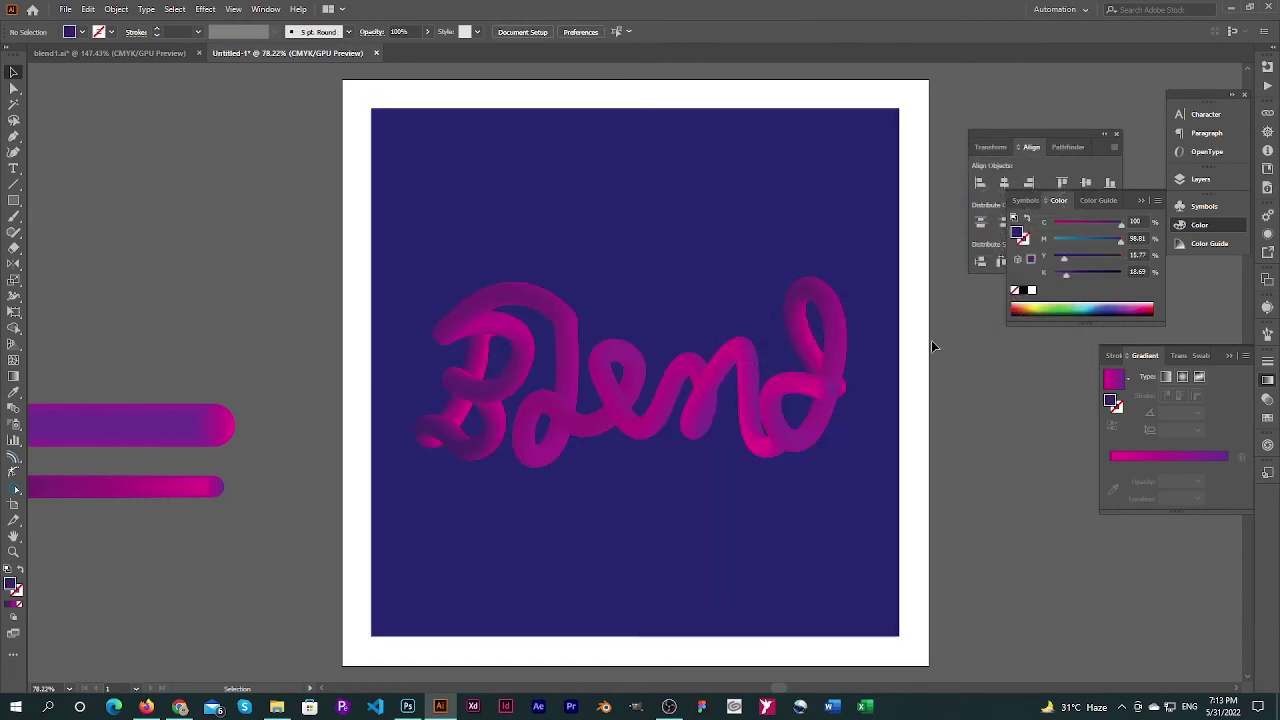
Hide the interface panels and move the two gradient bars beside the artboard farther away from it
click(828, 396)
click(945, 448)
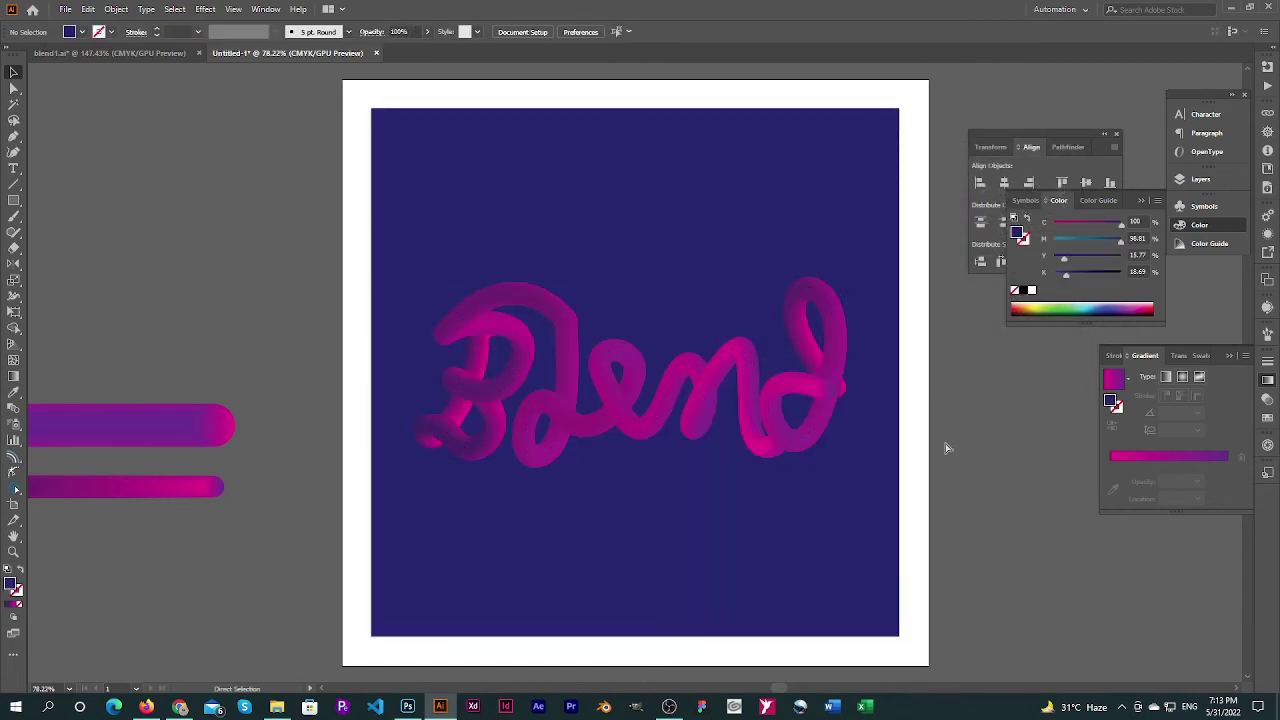
key(Tab)
key(ctrl+0)
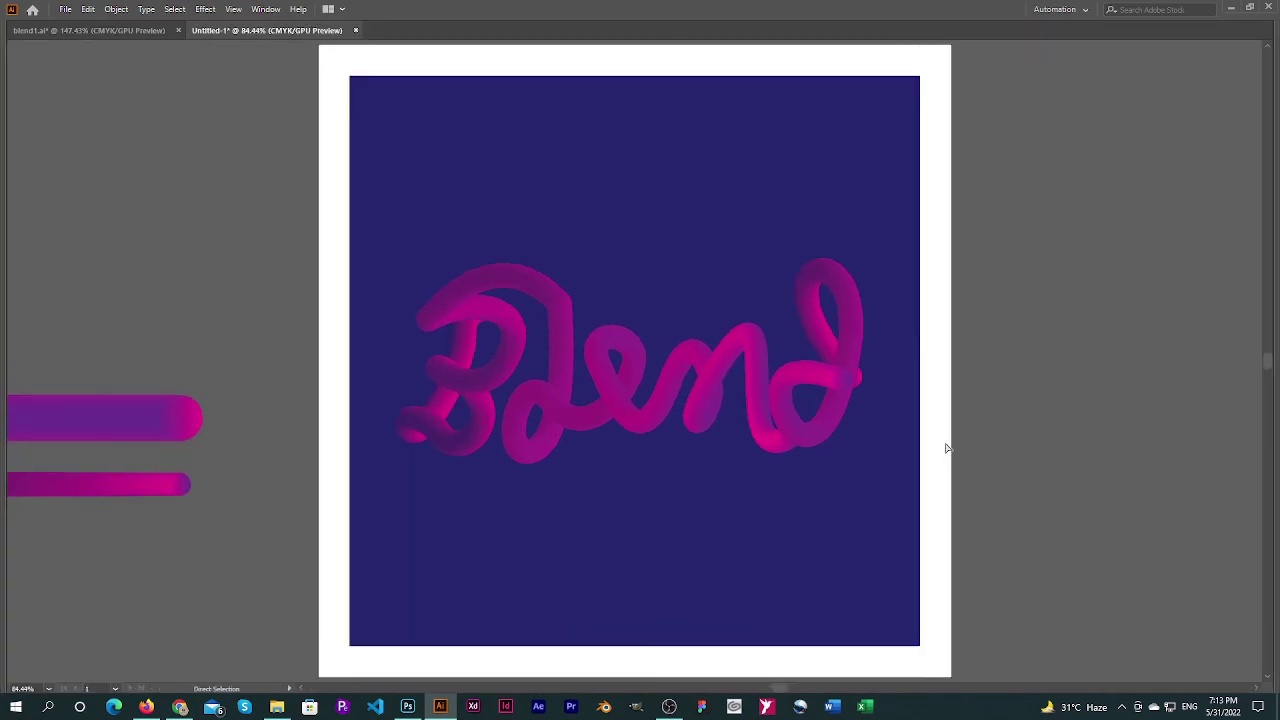
key(v)
drag(243, 601, 98, 413)
key(a)
click(338, 381)
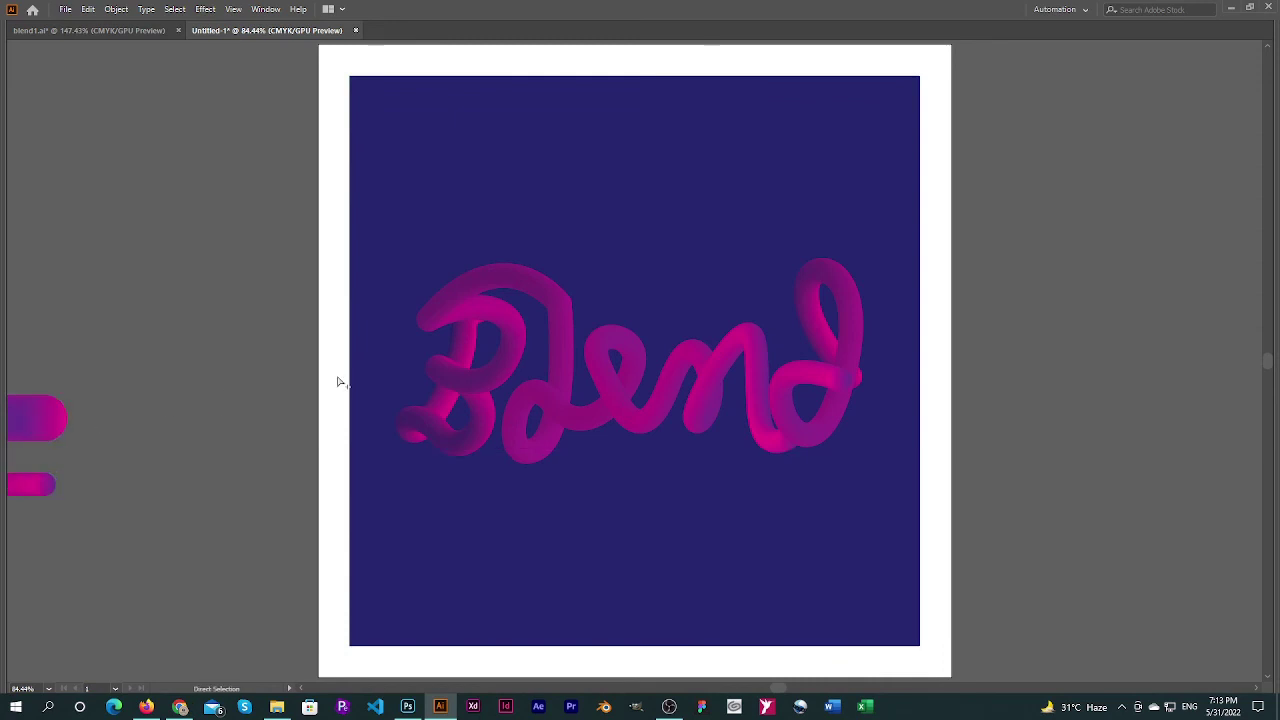
key(ctrl+0)
key(v)
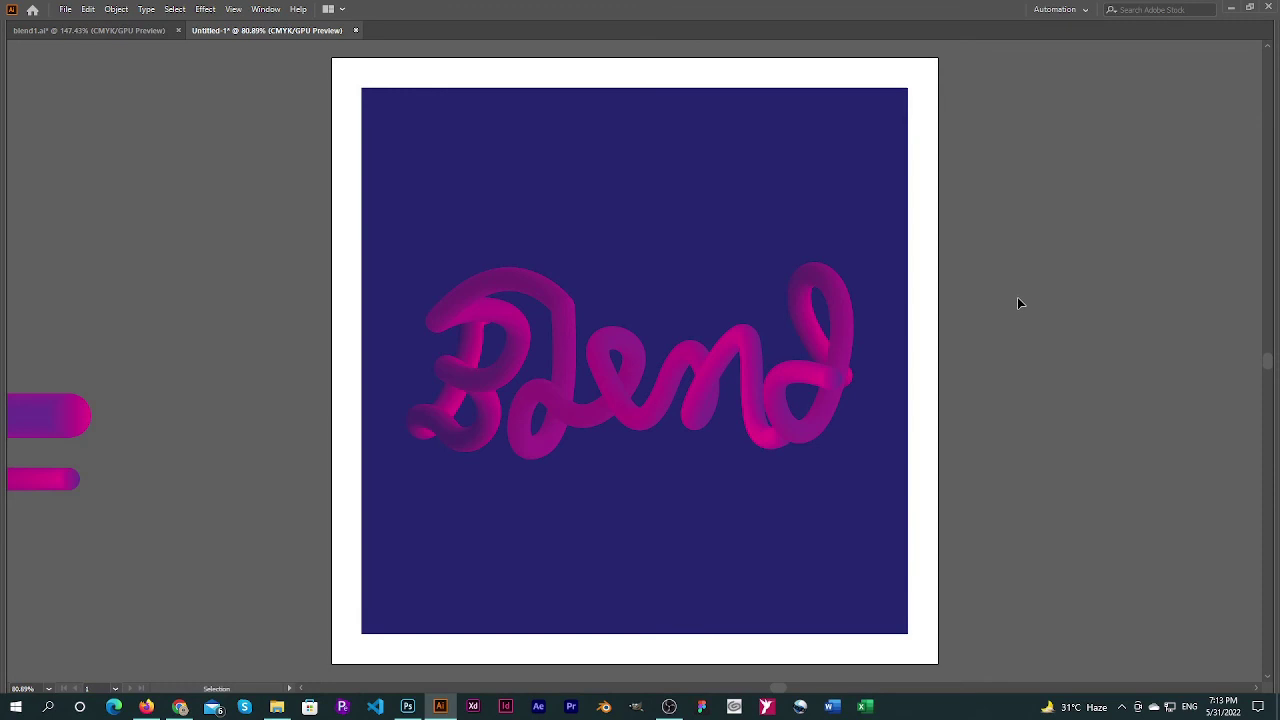
Duplicate the "Blend" lettering slightly upward and fill the lower copy with the background blue, darkened to about 41% black, as a shadow
click(814, 418)
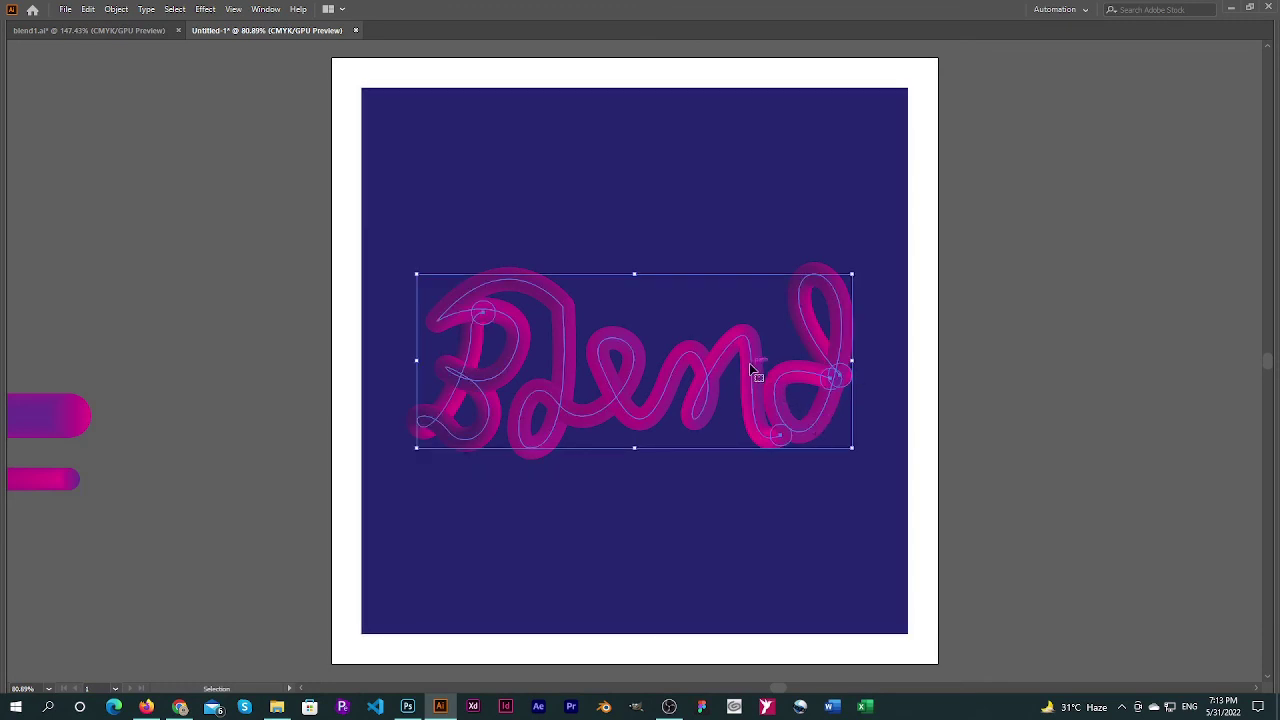
drag(749, 416, 744, 388)
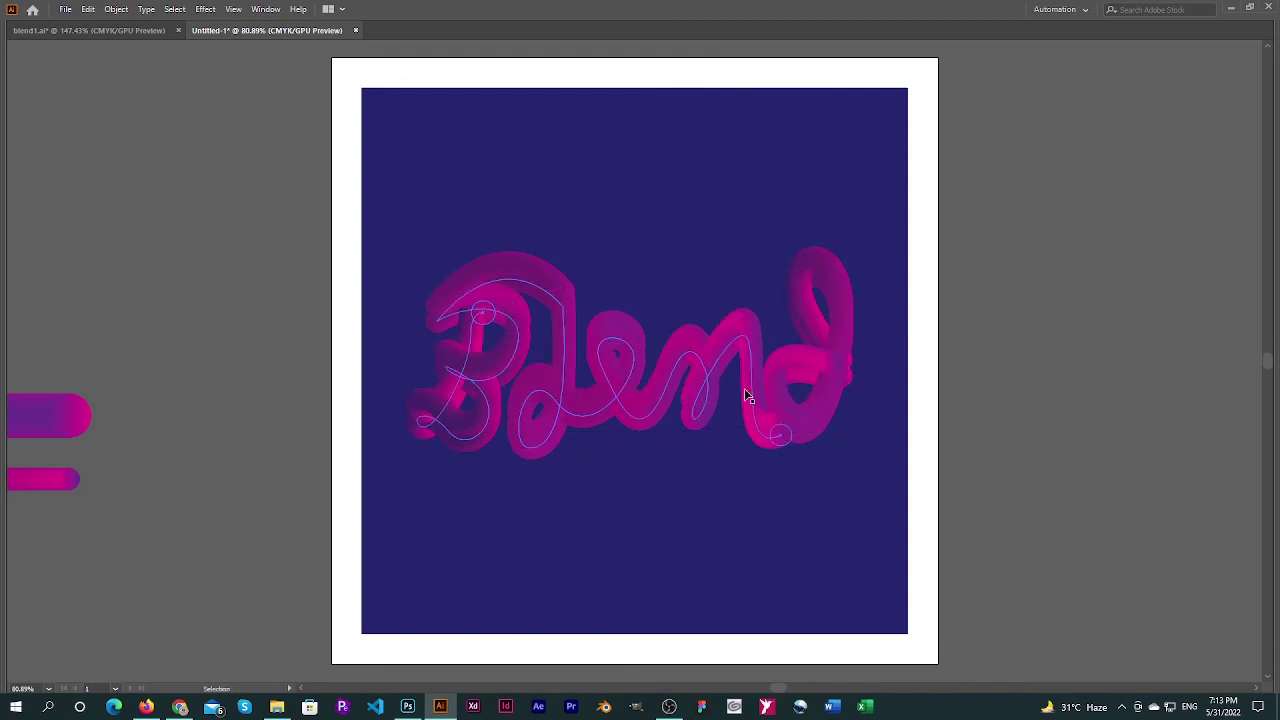
key(Tab)
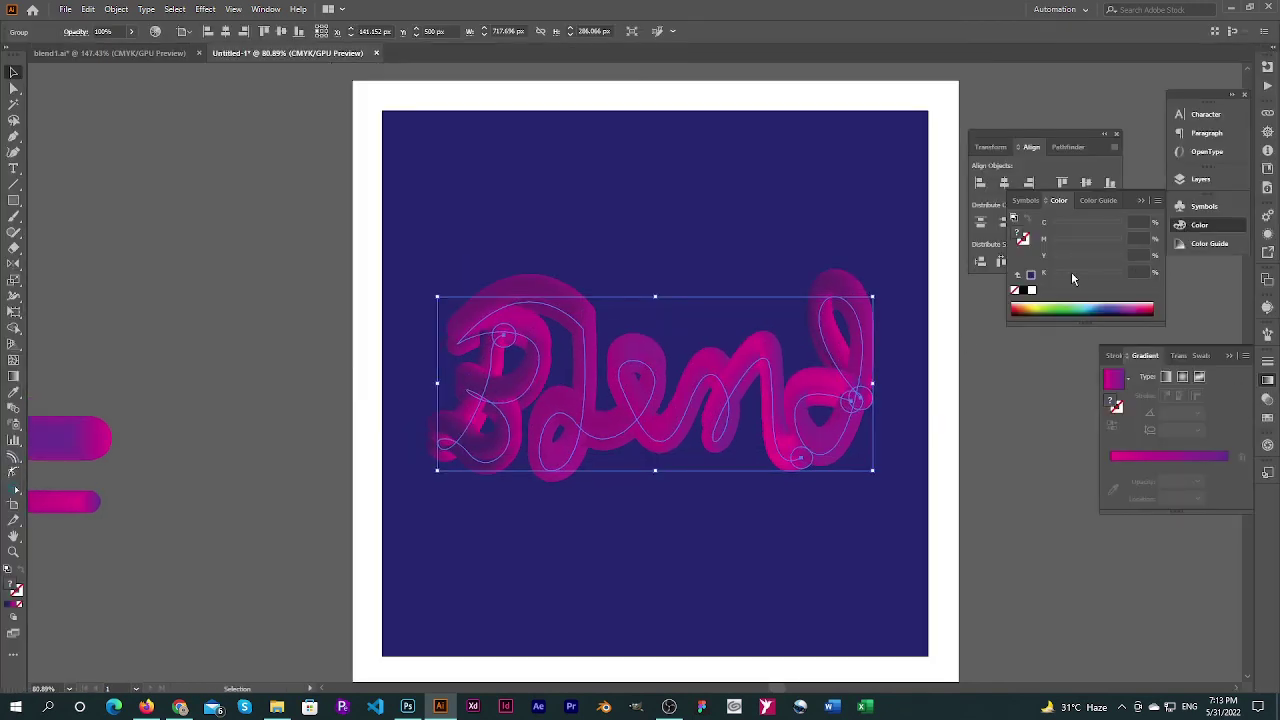
click(1031, 280)
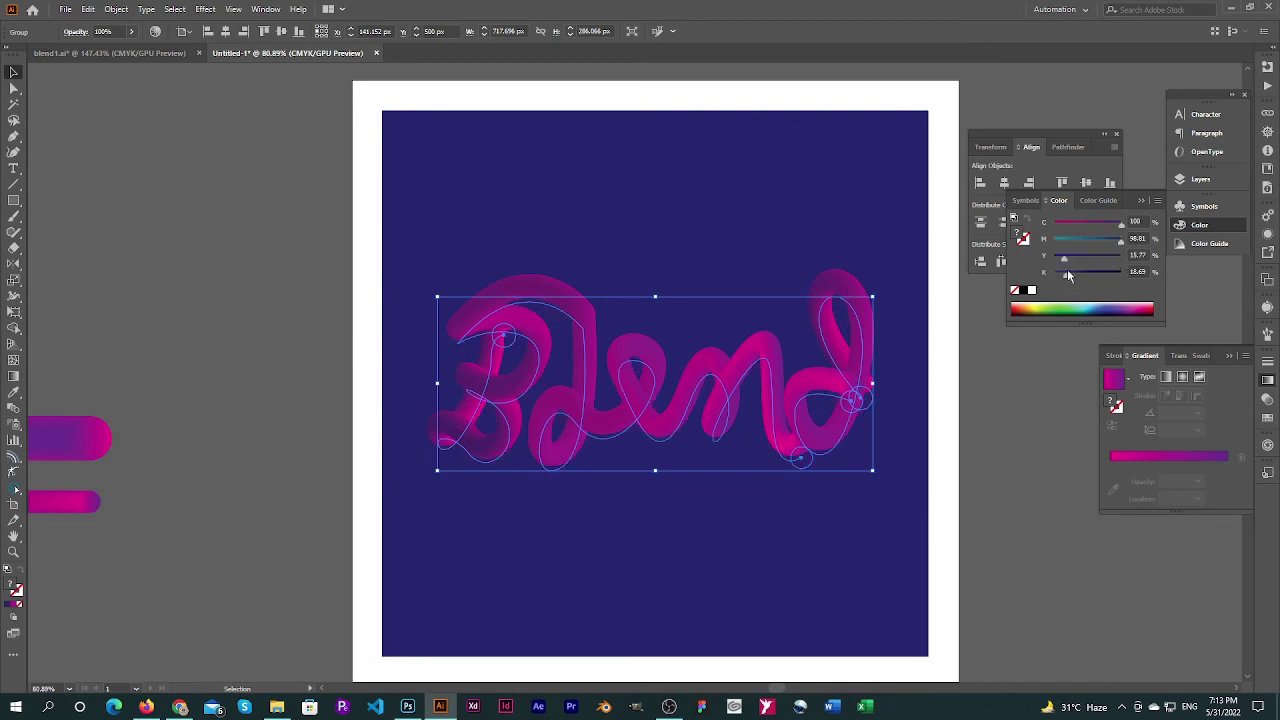
mouse_move(1067, 276)
mouse_down()
mouse_move(1091, 279)
mouse_move(1072, 281)
mouse_up()
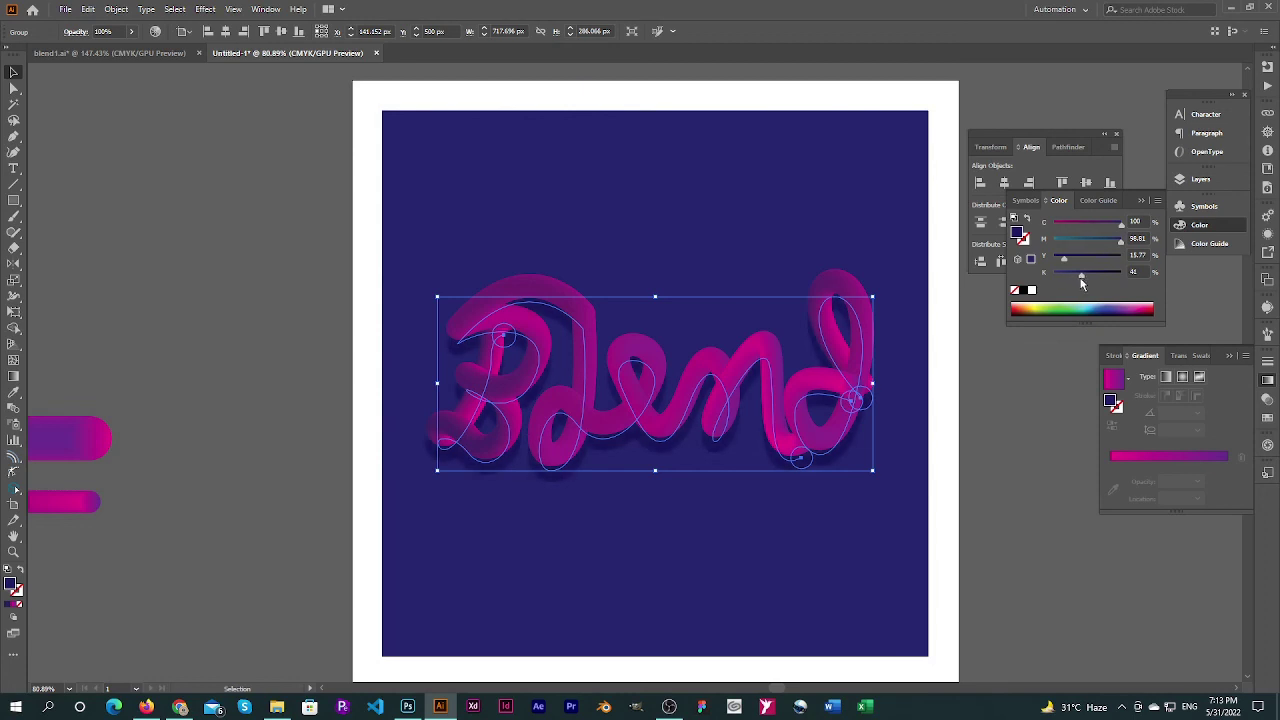
click(949, 374)
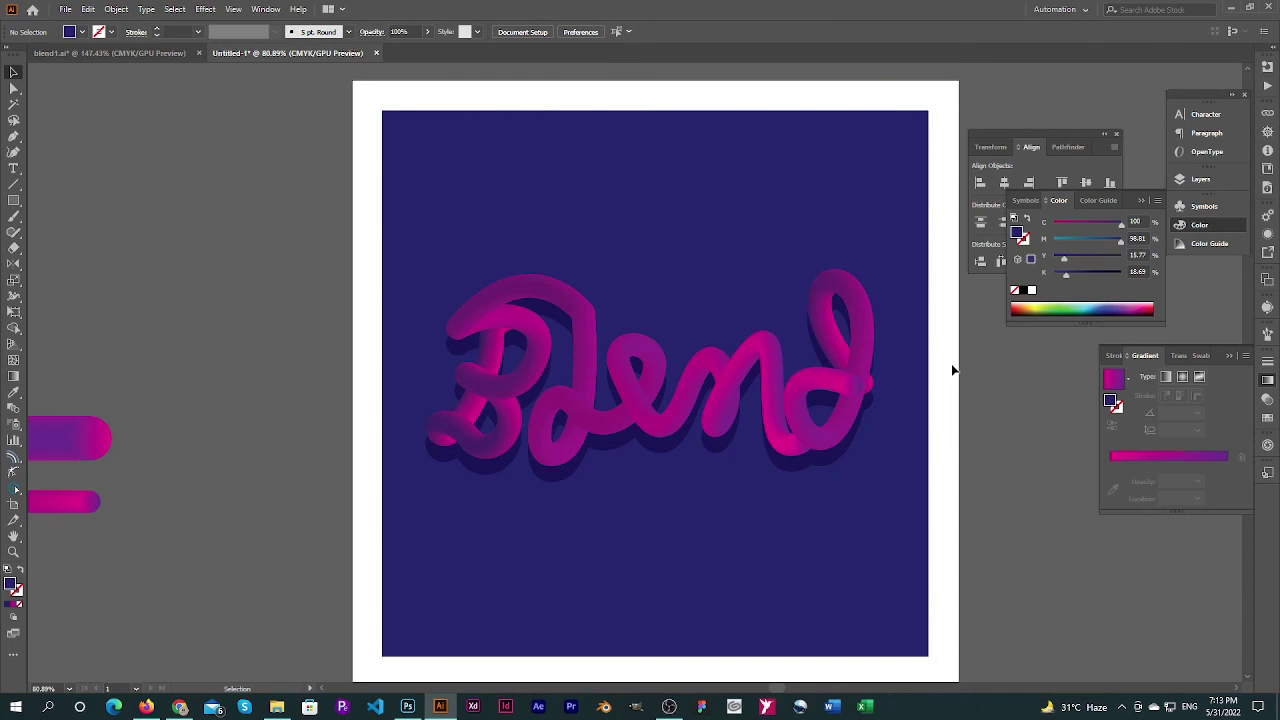
click(863, 428)
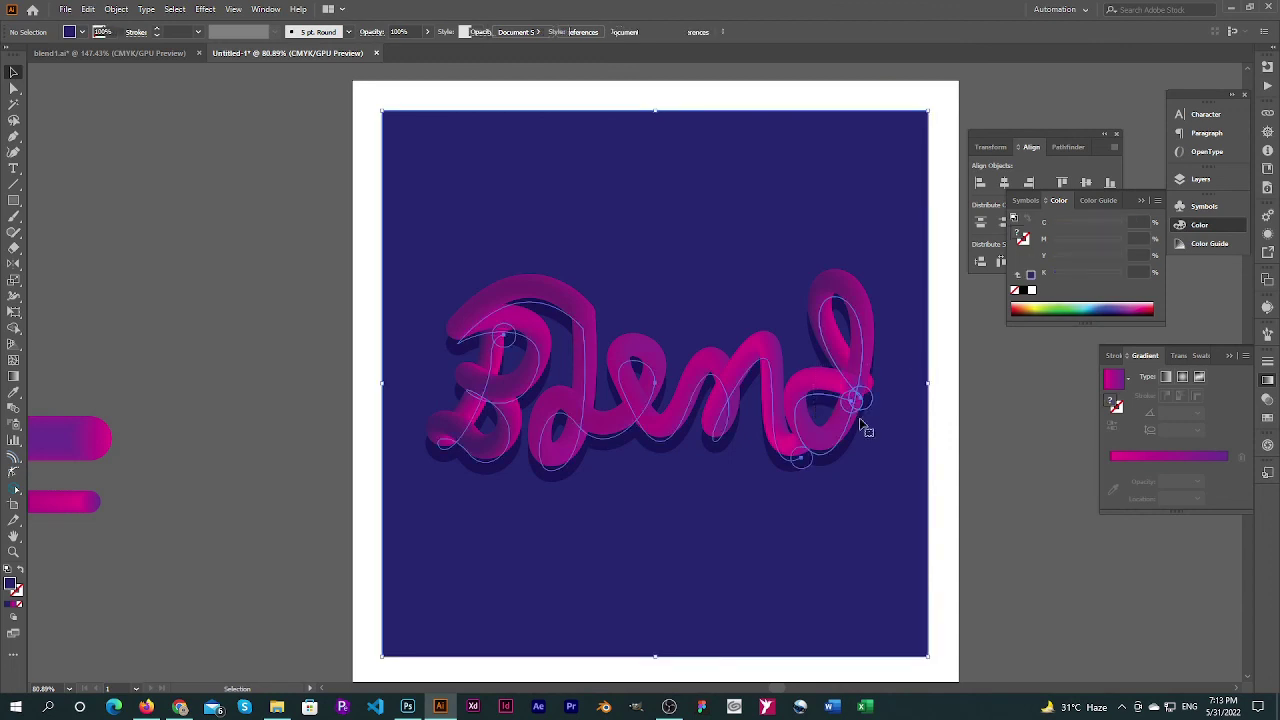
key(a)
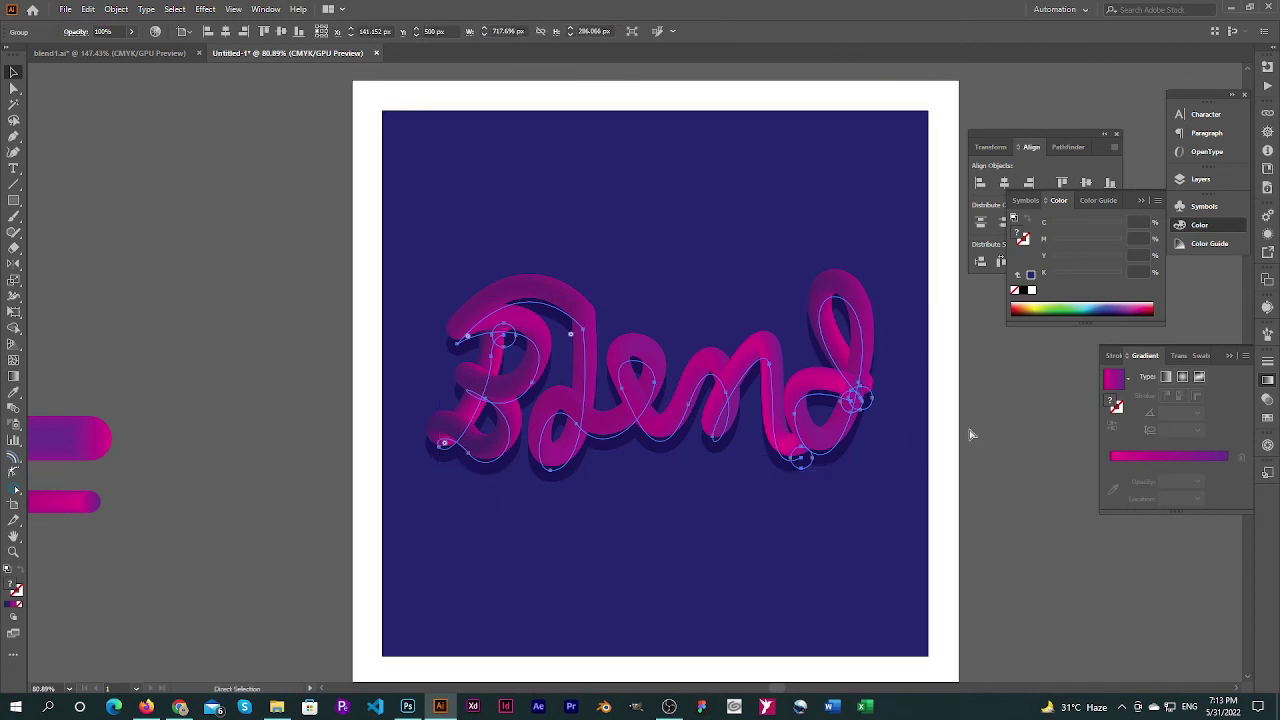
key(v)
click(980, 366)
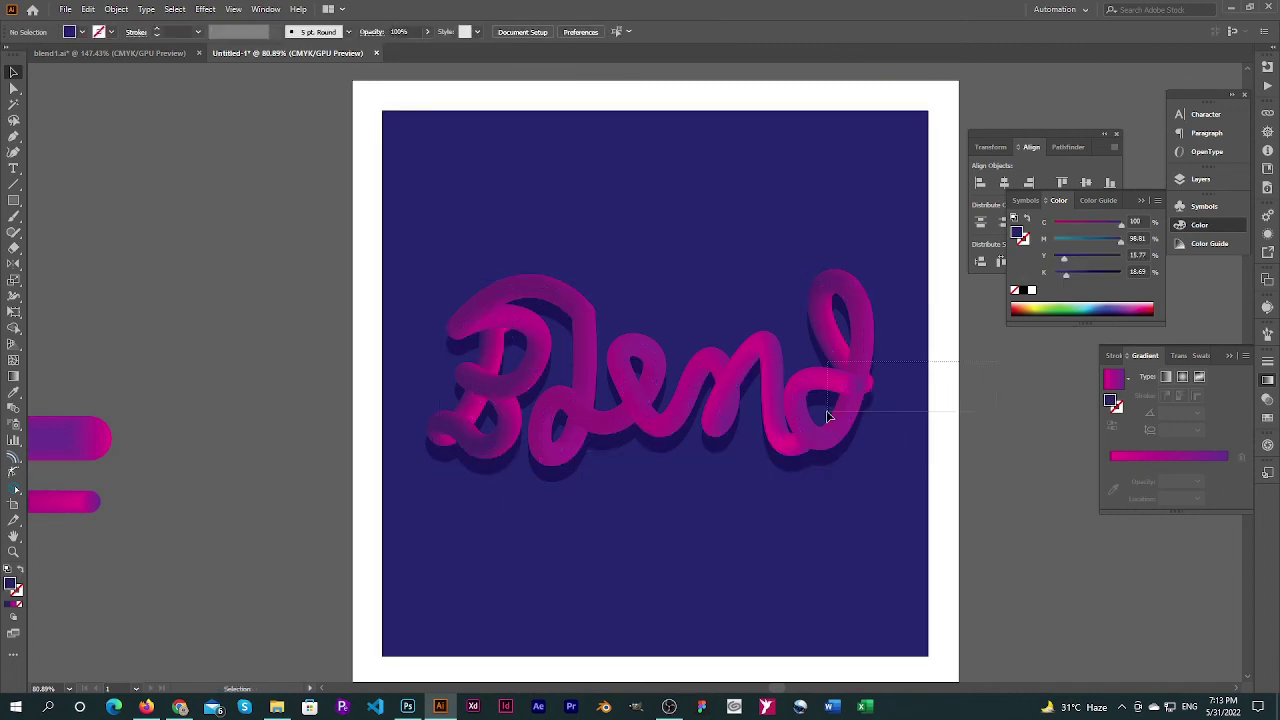
Select the "Blend" lettering together with its shadow copy and group them
click(860, 420)
key(a)
key(v)
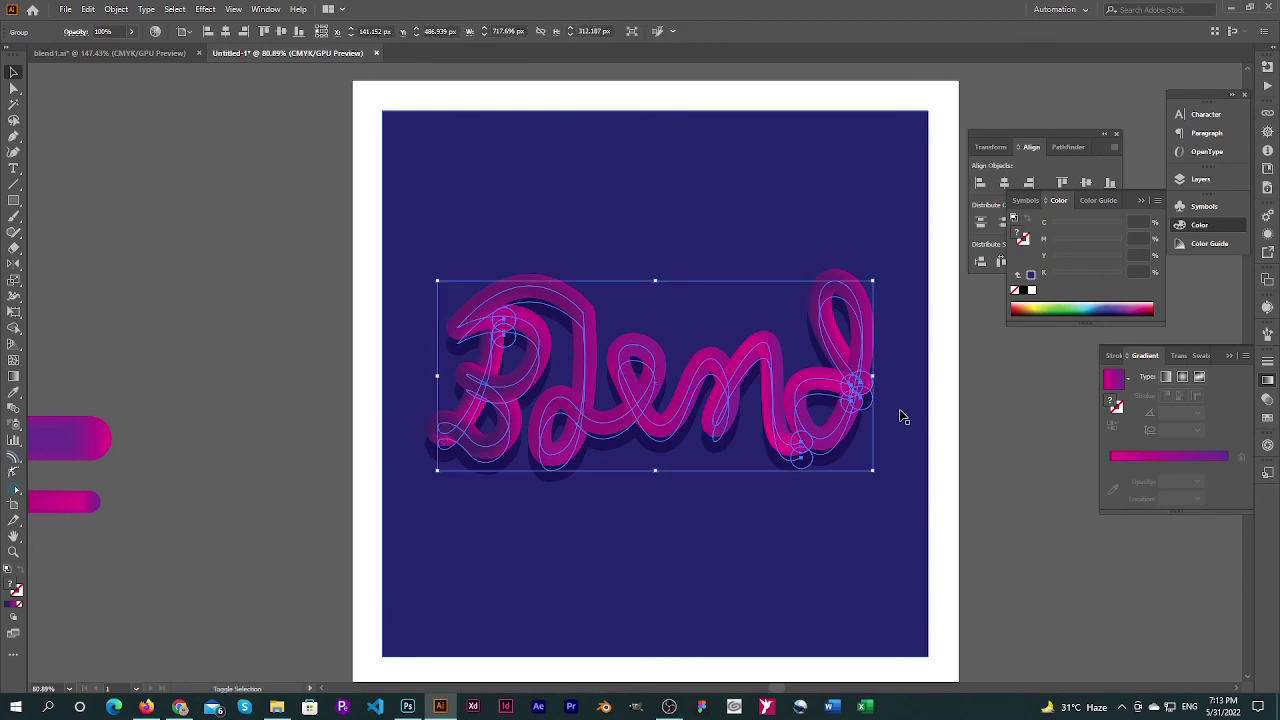
Centre the shadowed lettering and the square background horizontally and vertically on the artboard
key(ctrl+a)
click(1006, 180)
click(1082, 181)
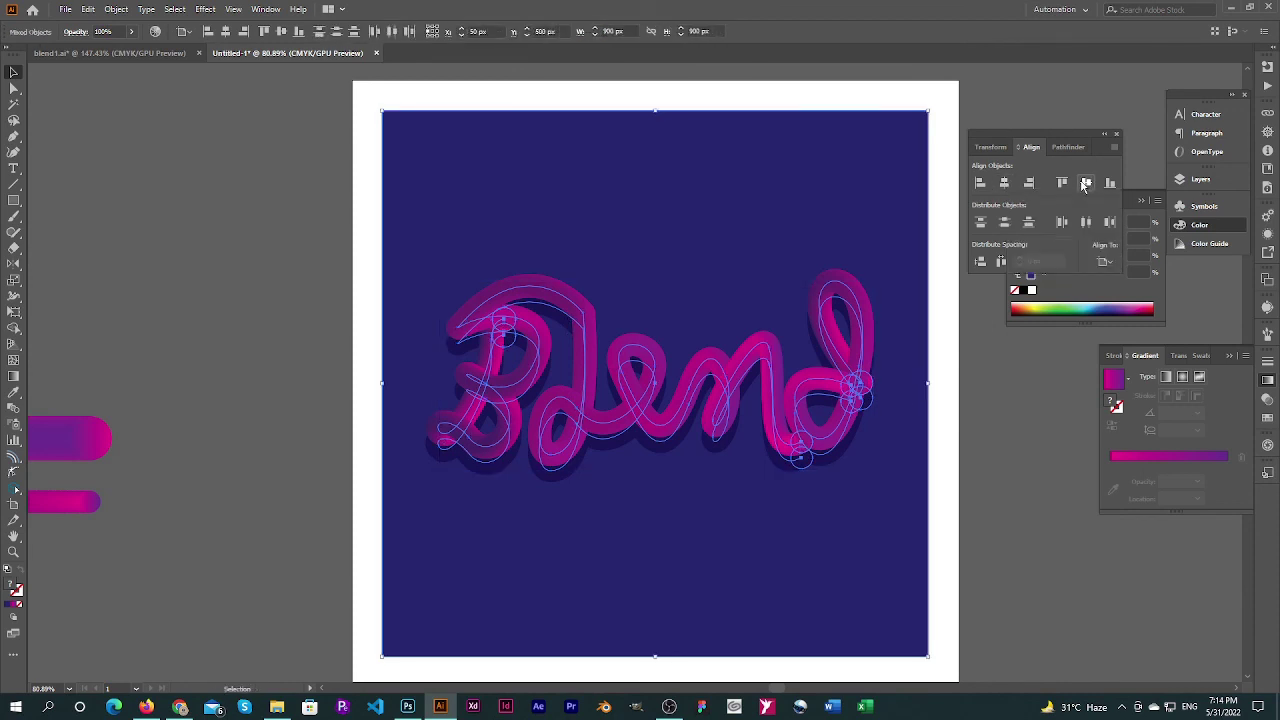
click(965, 430)
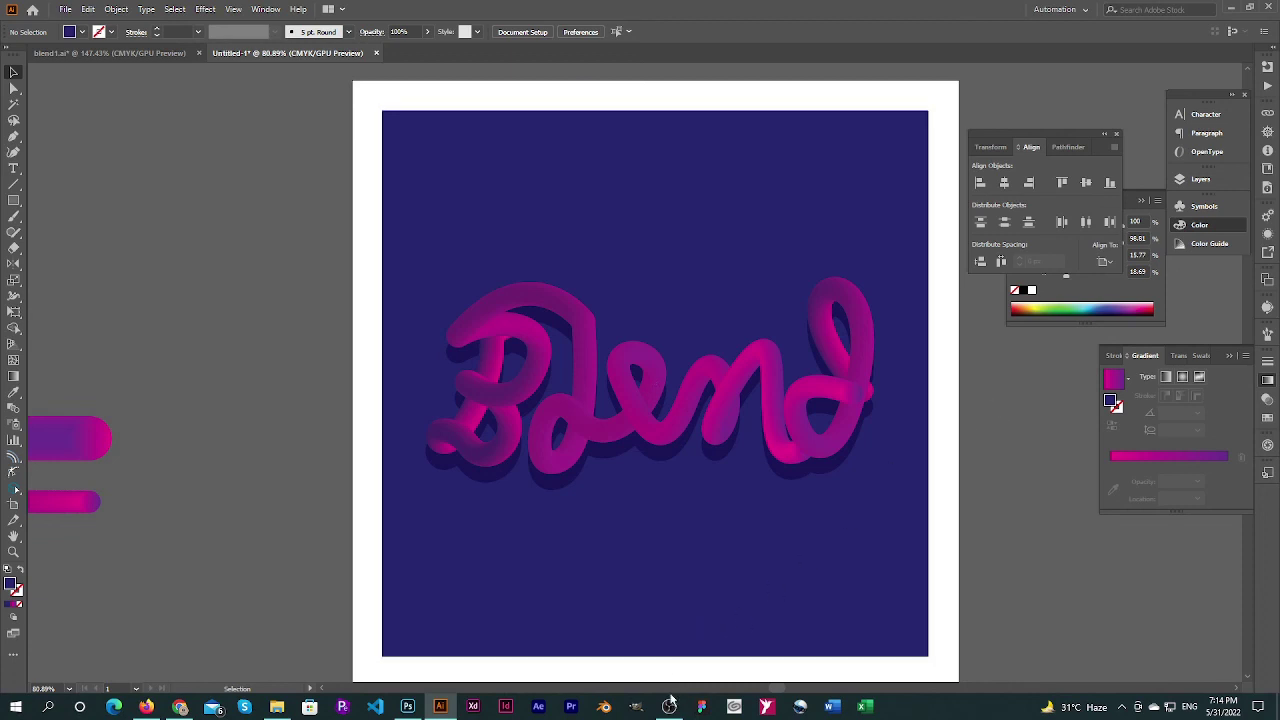
mouse_move(669, 705)
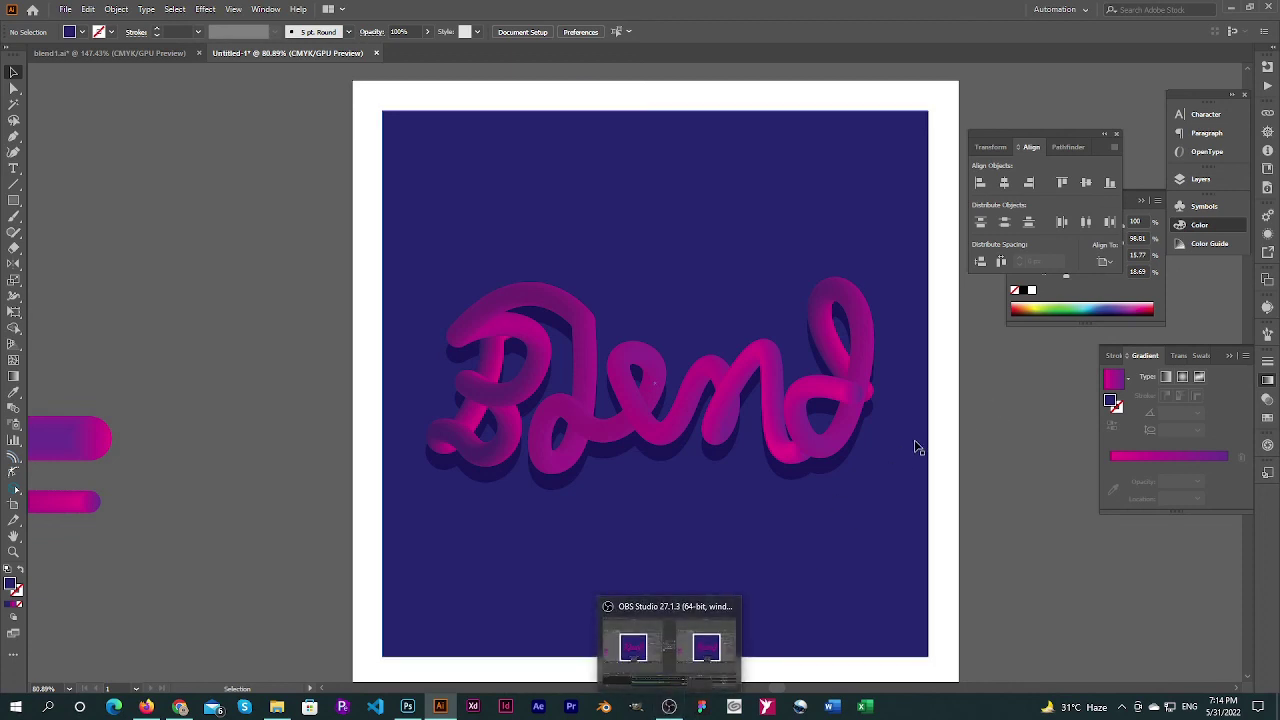